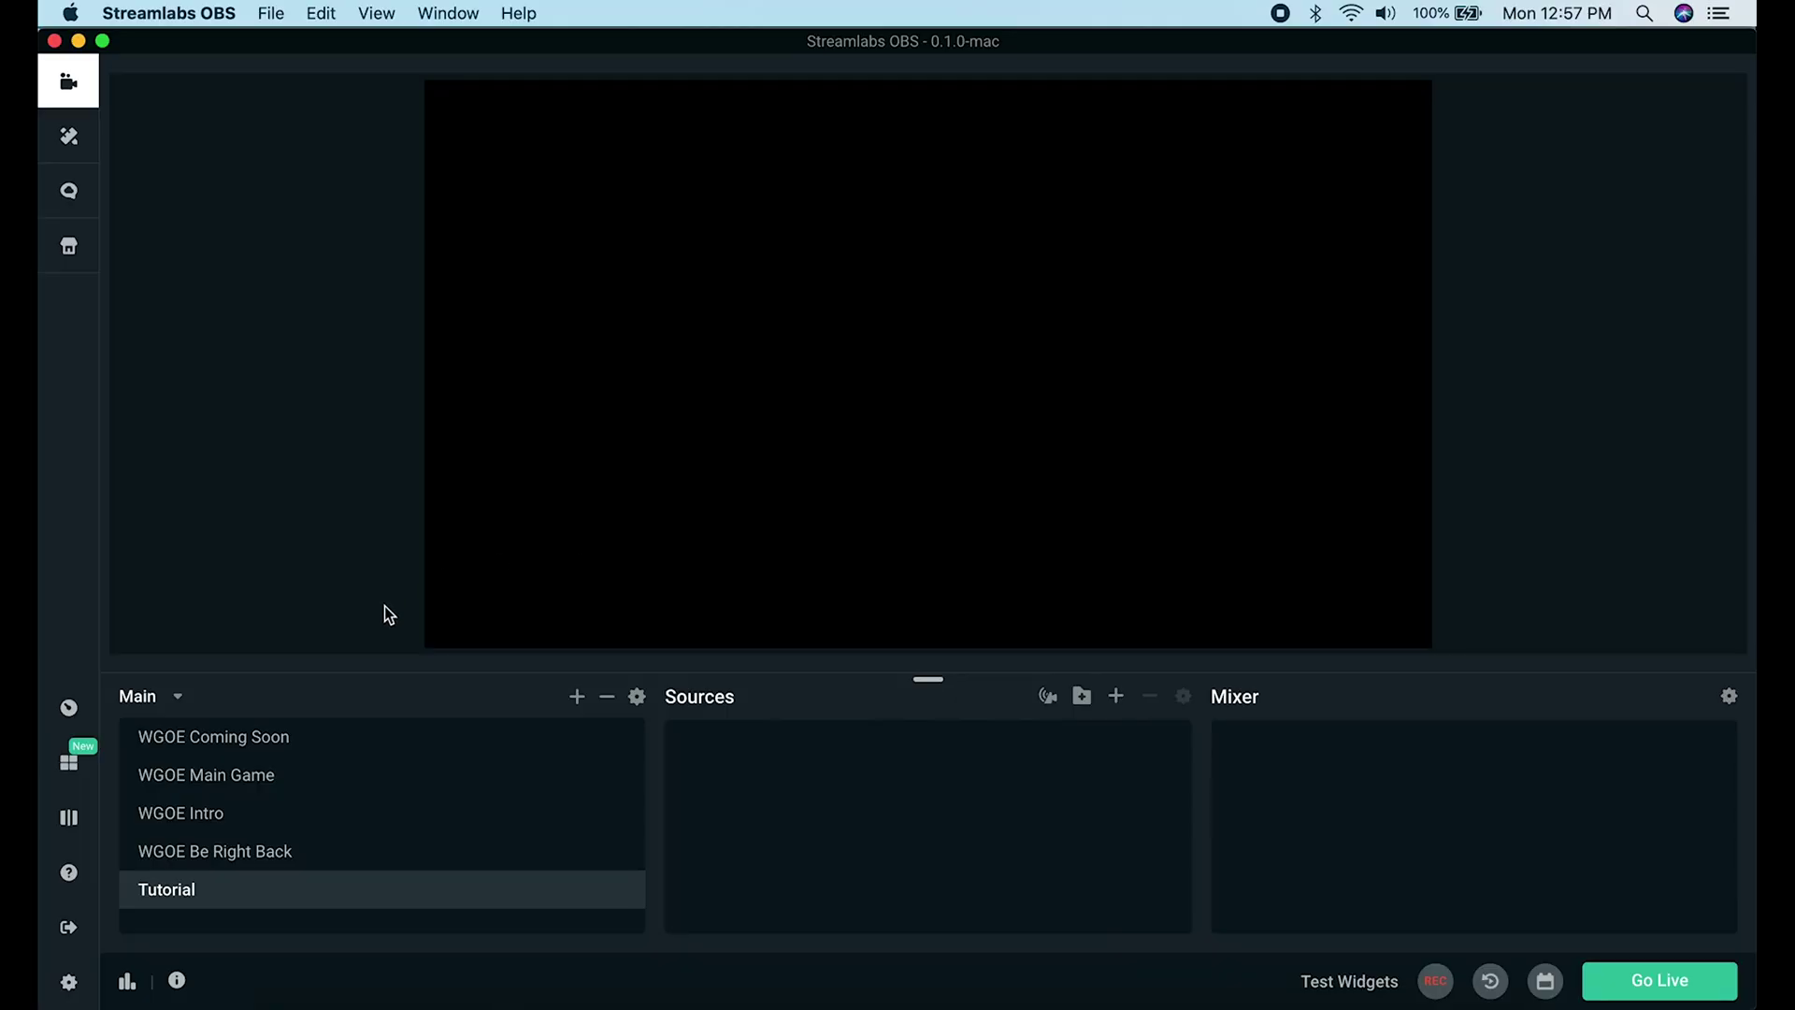
Open Streamlabs OBS's Add Source list from the Sources panel to look for an NDI source.
left_click(1118, 698)
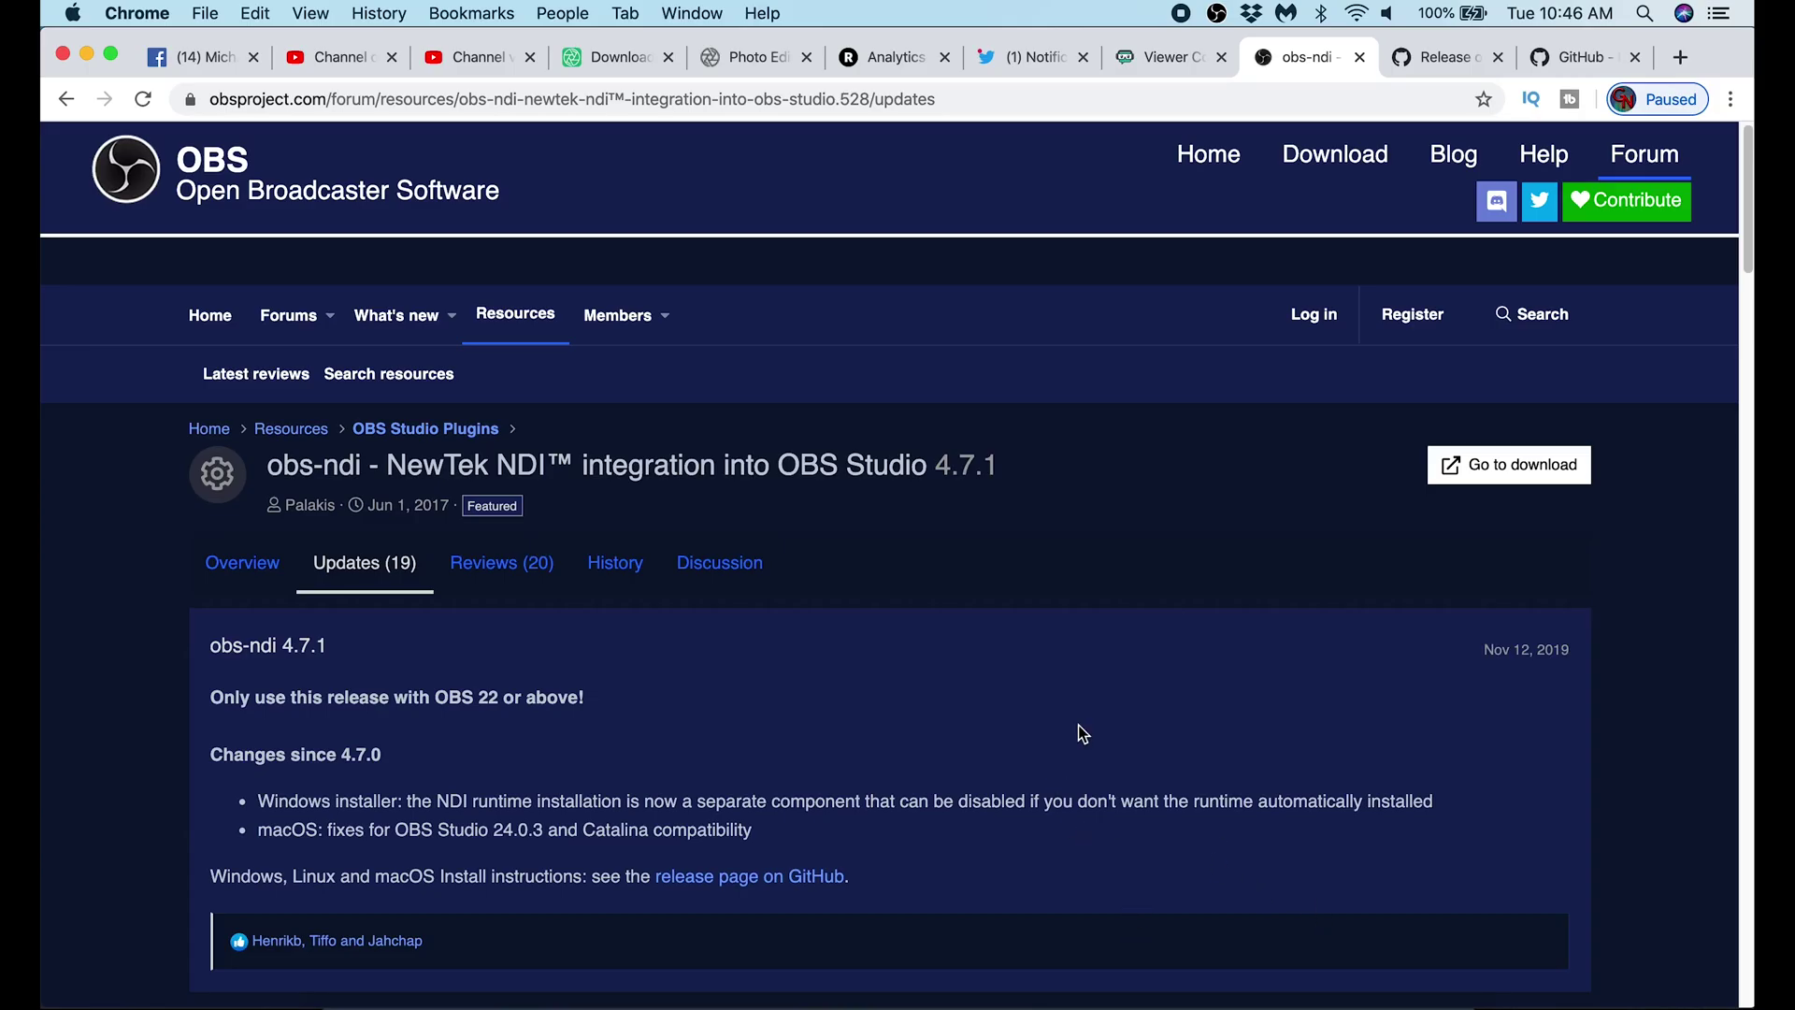
Go to the obs-ndi 4.7.1 GitHub release page and scroll to the macOS instructions and Assets.
scroll(1080, 728, "down", 2)
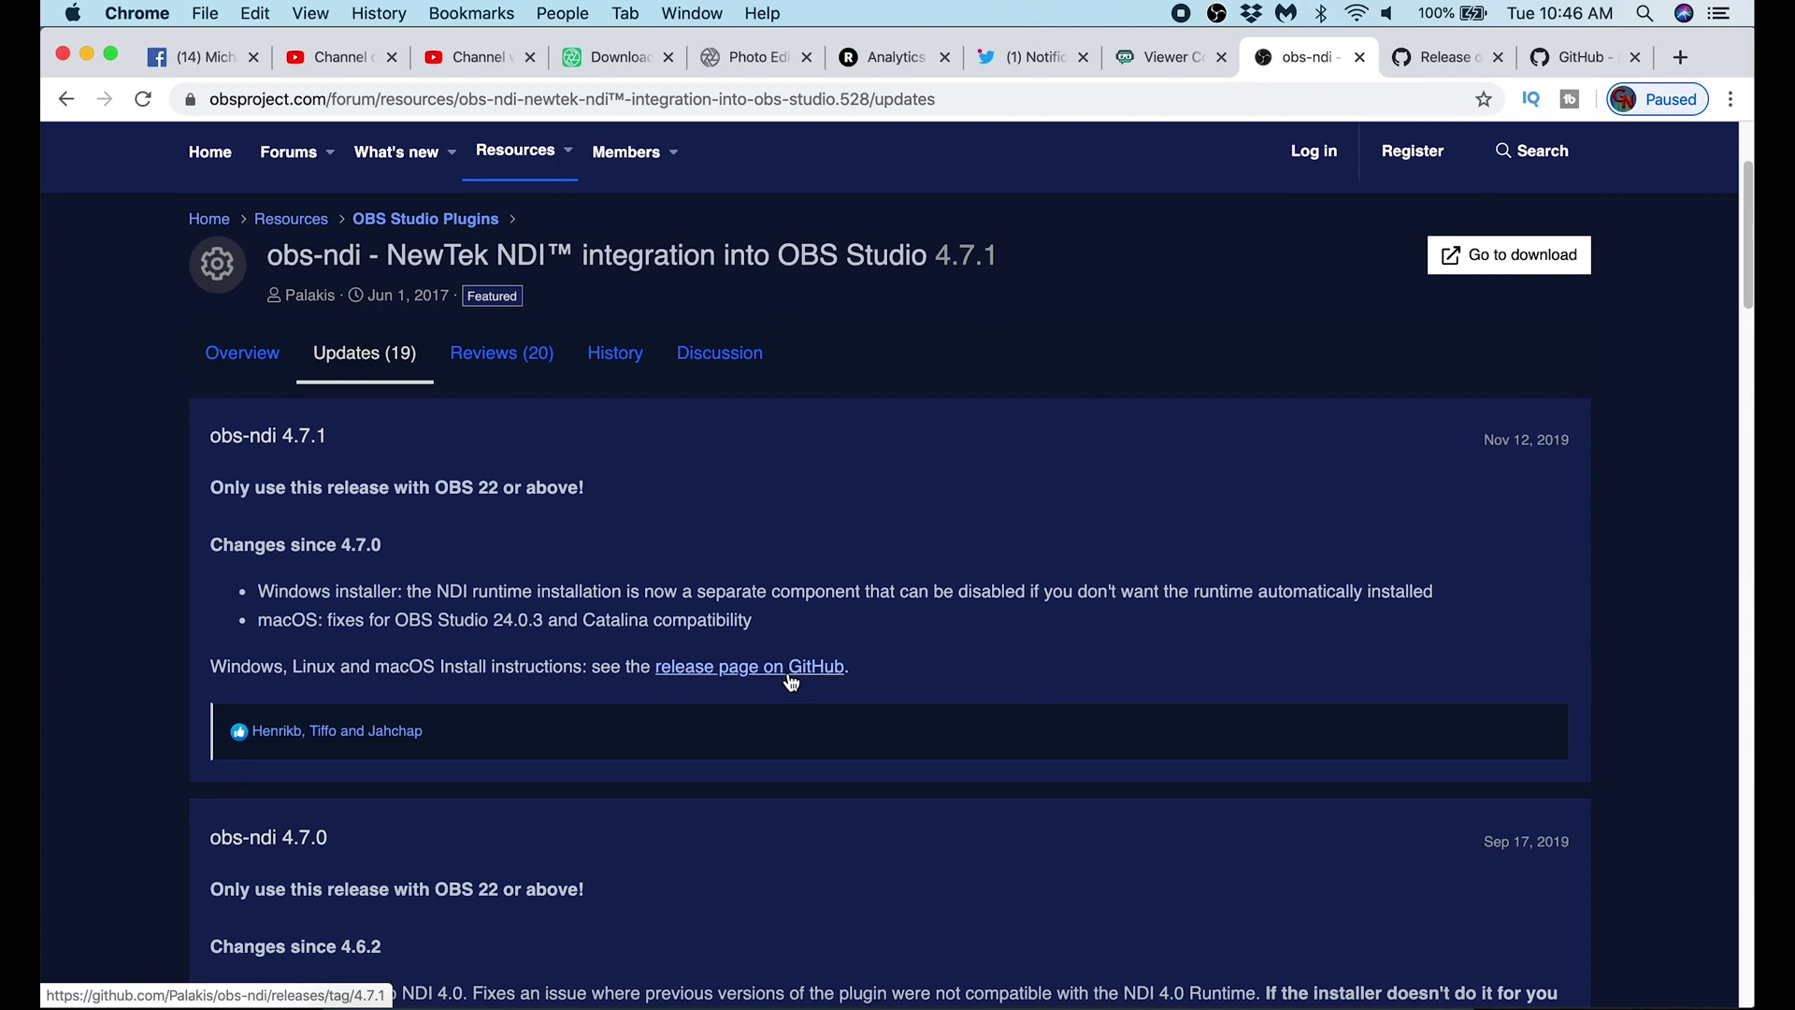
left_click(1441, 60)
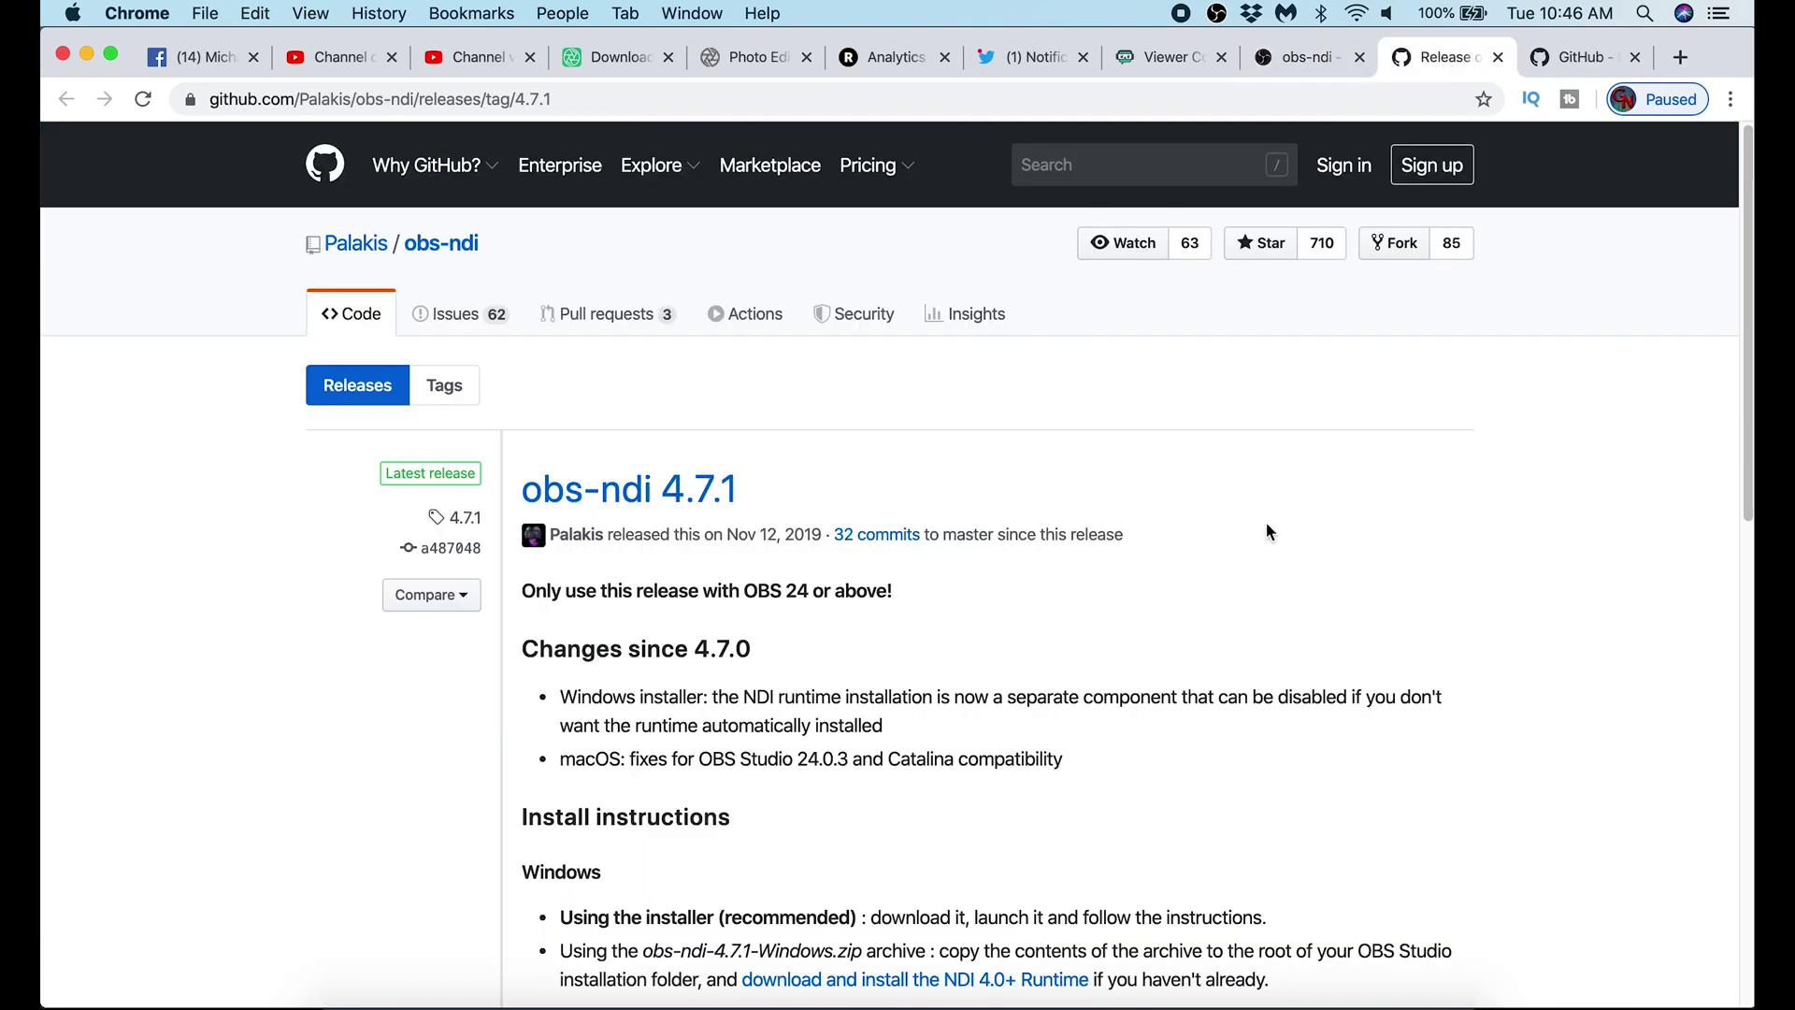
scroll(1182, 693, "down", 2)
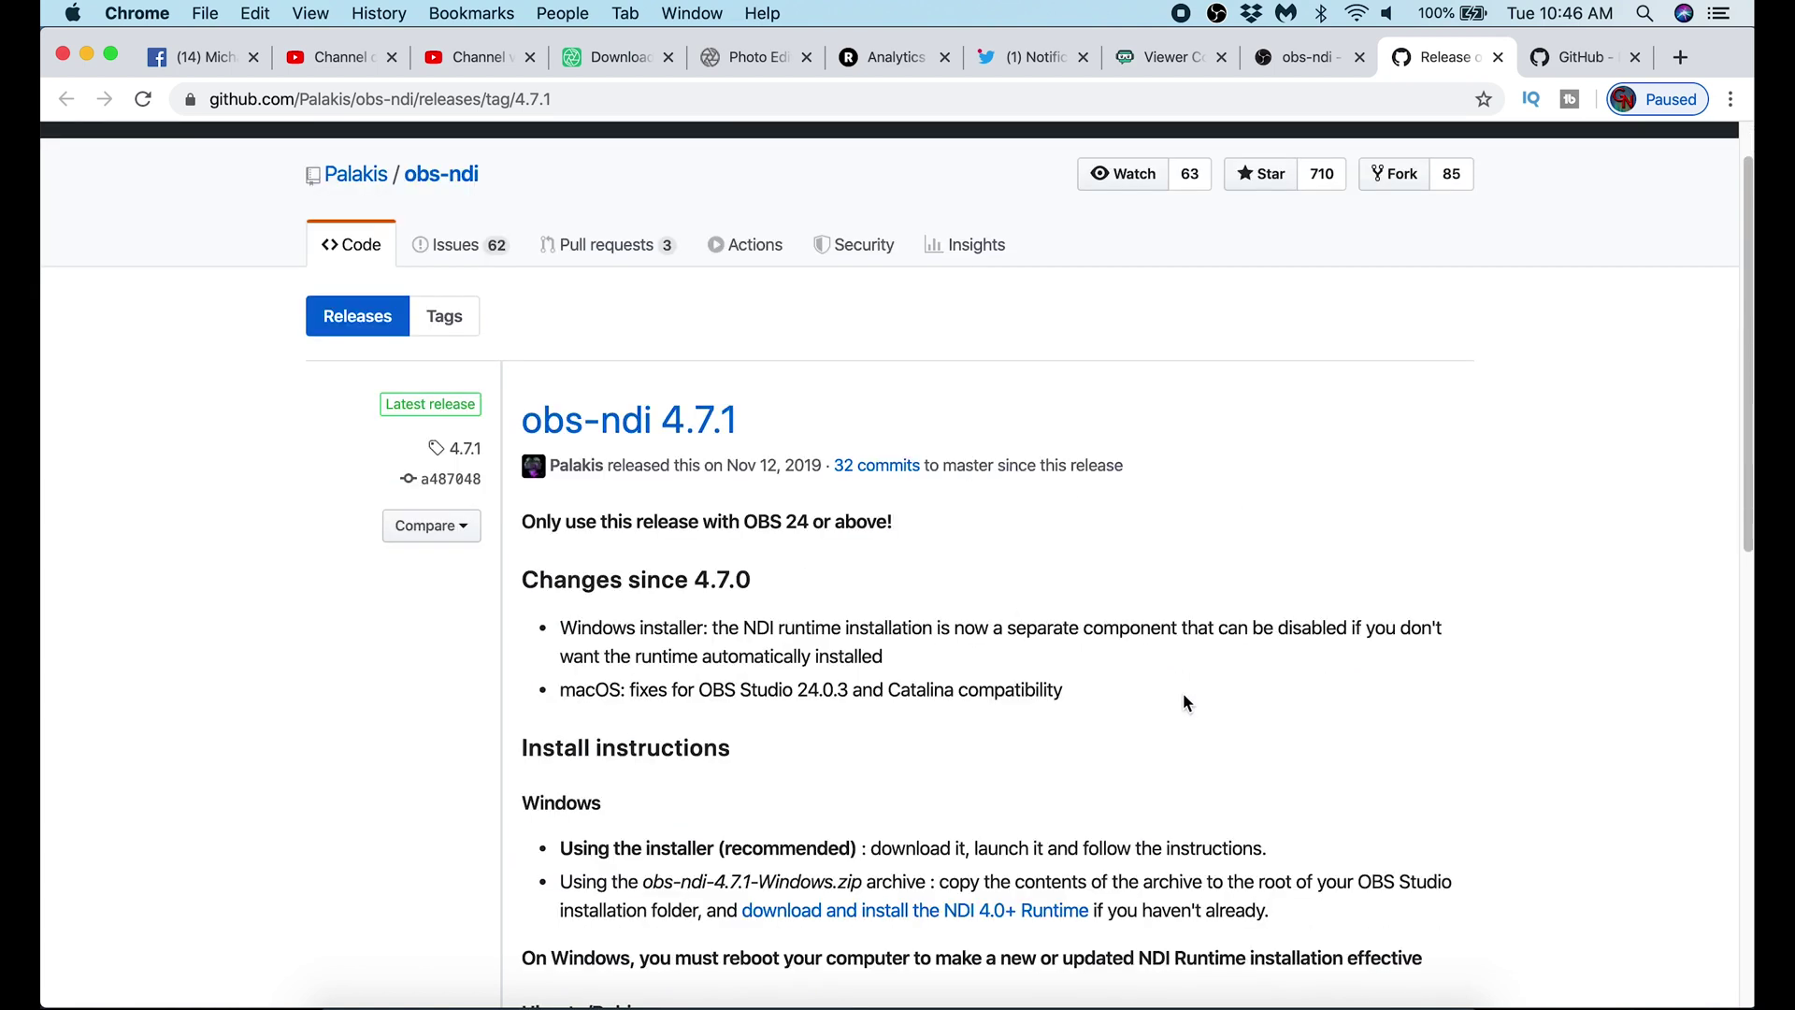
scroll(1146, 669, "down", 1)
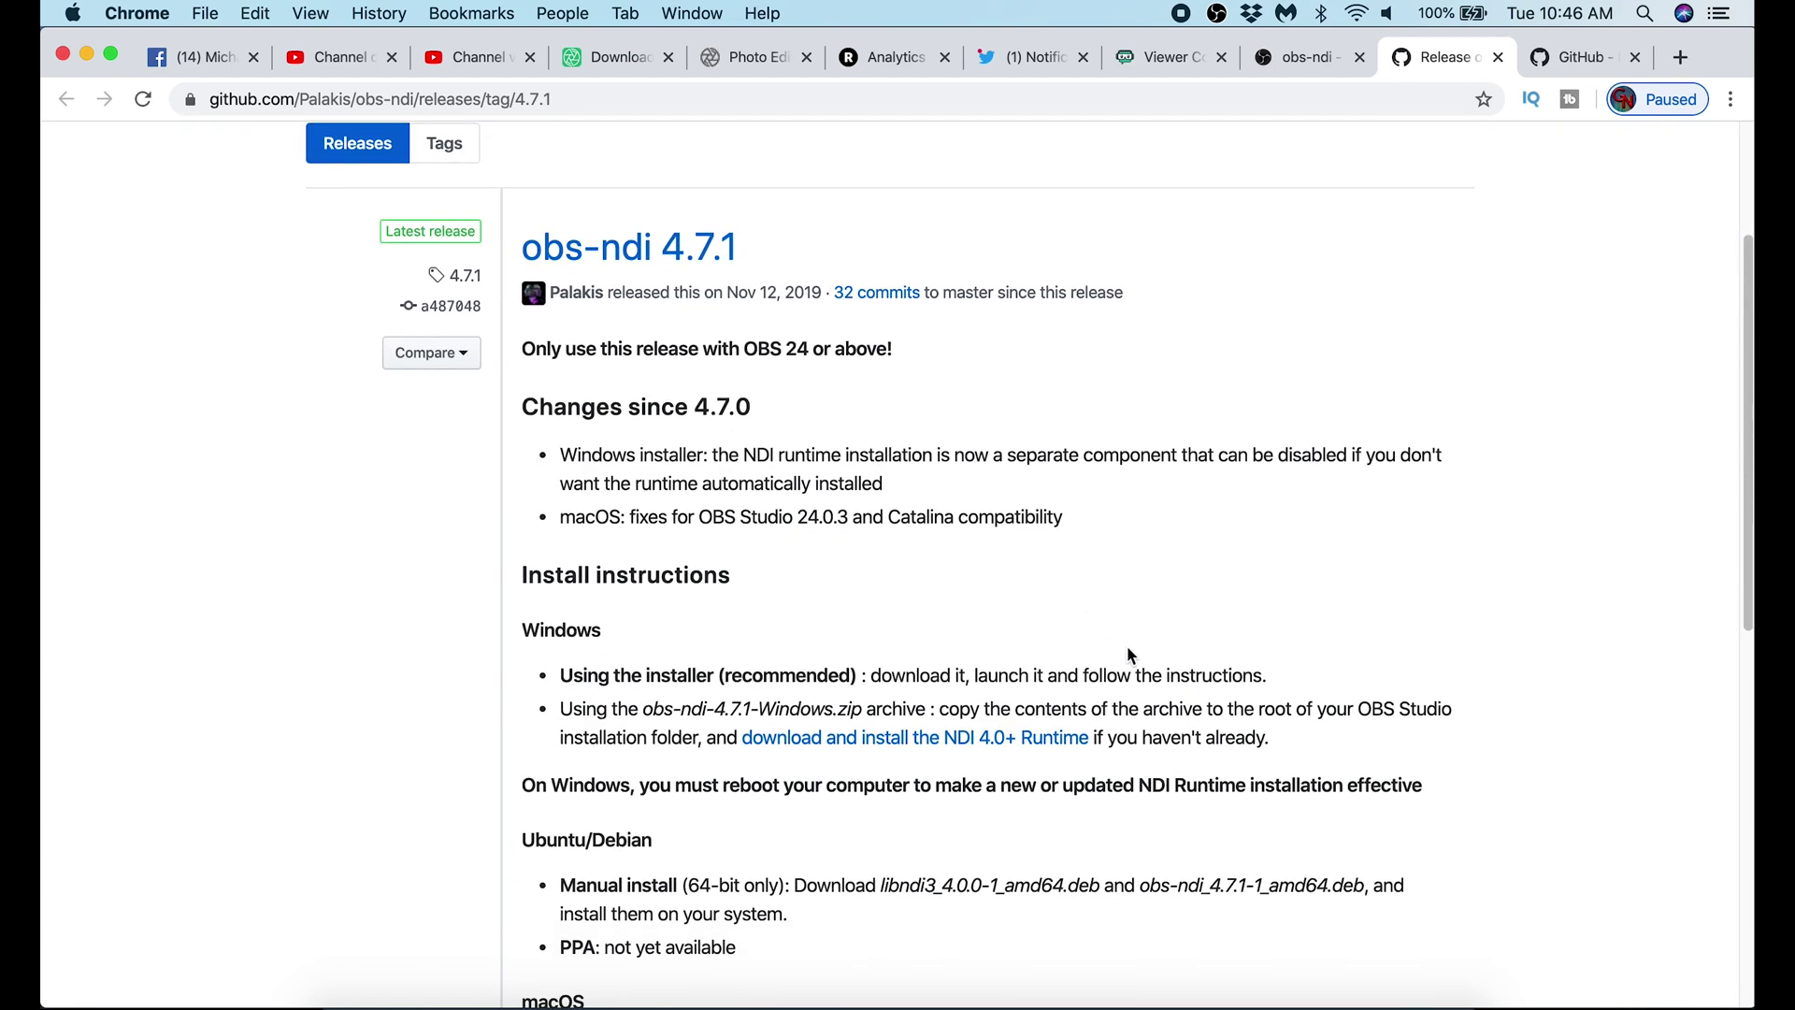
scroll(1145, 657, "down", 3)
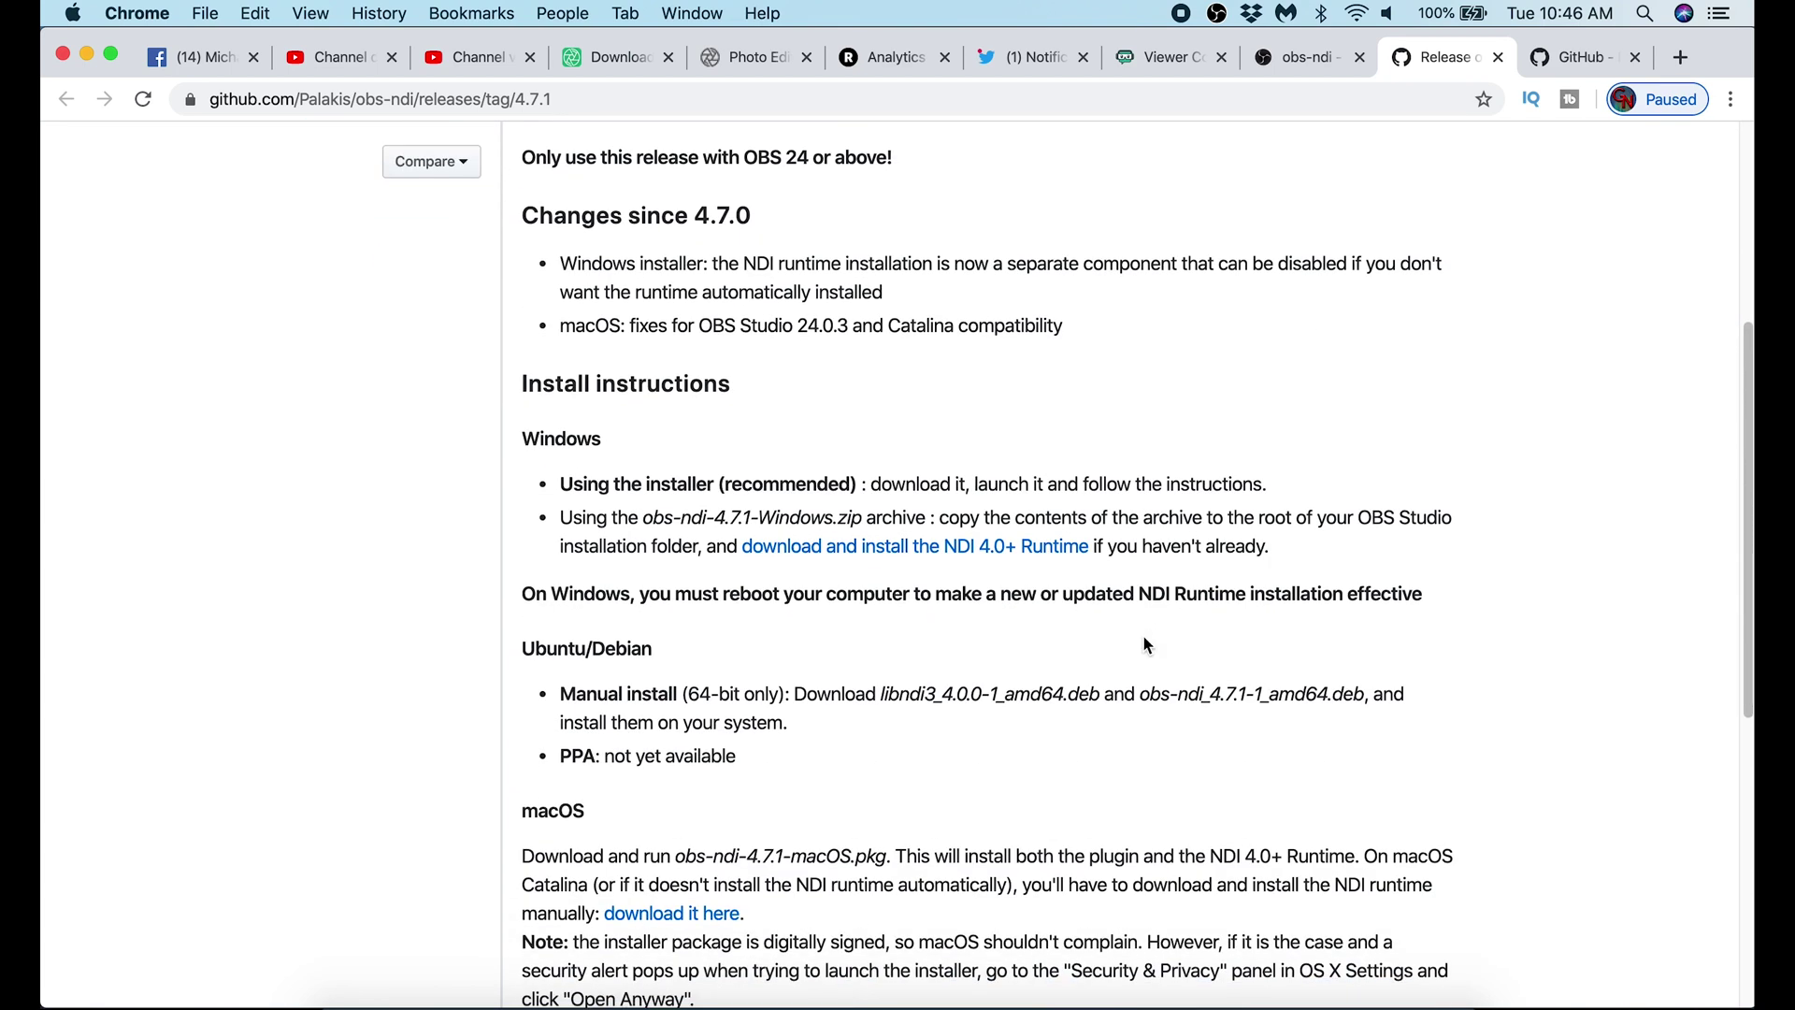
scroll(1146, 646, "down", 2)
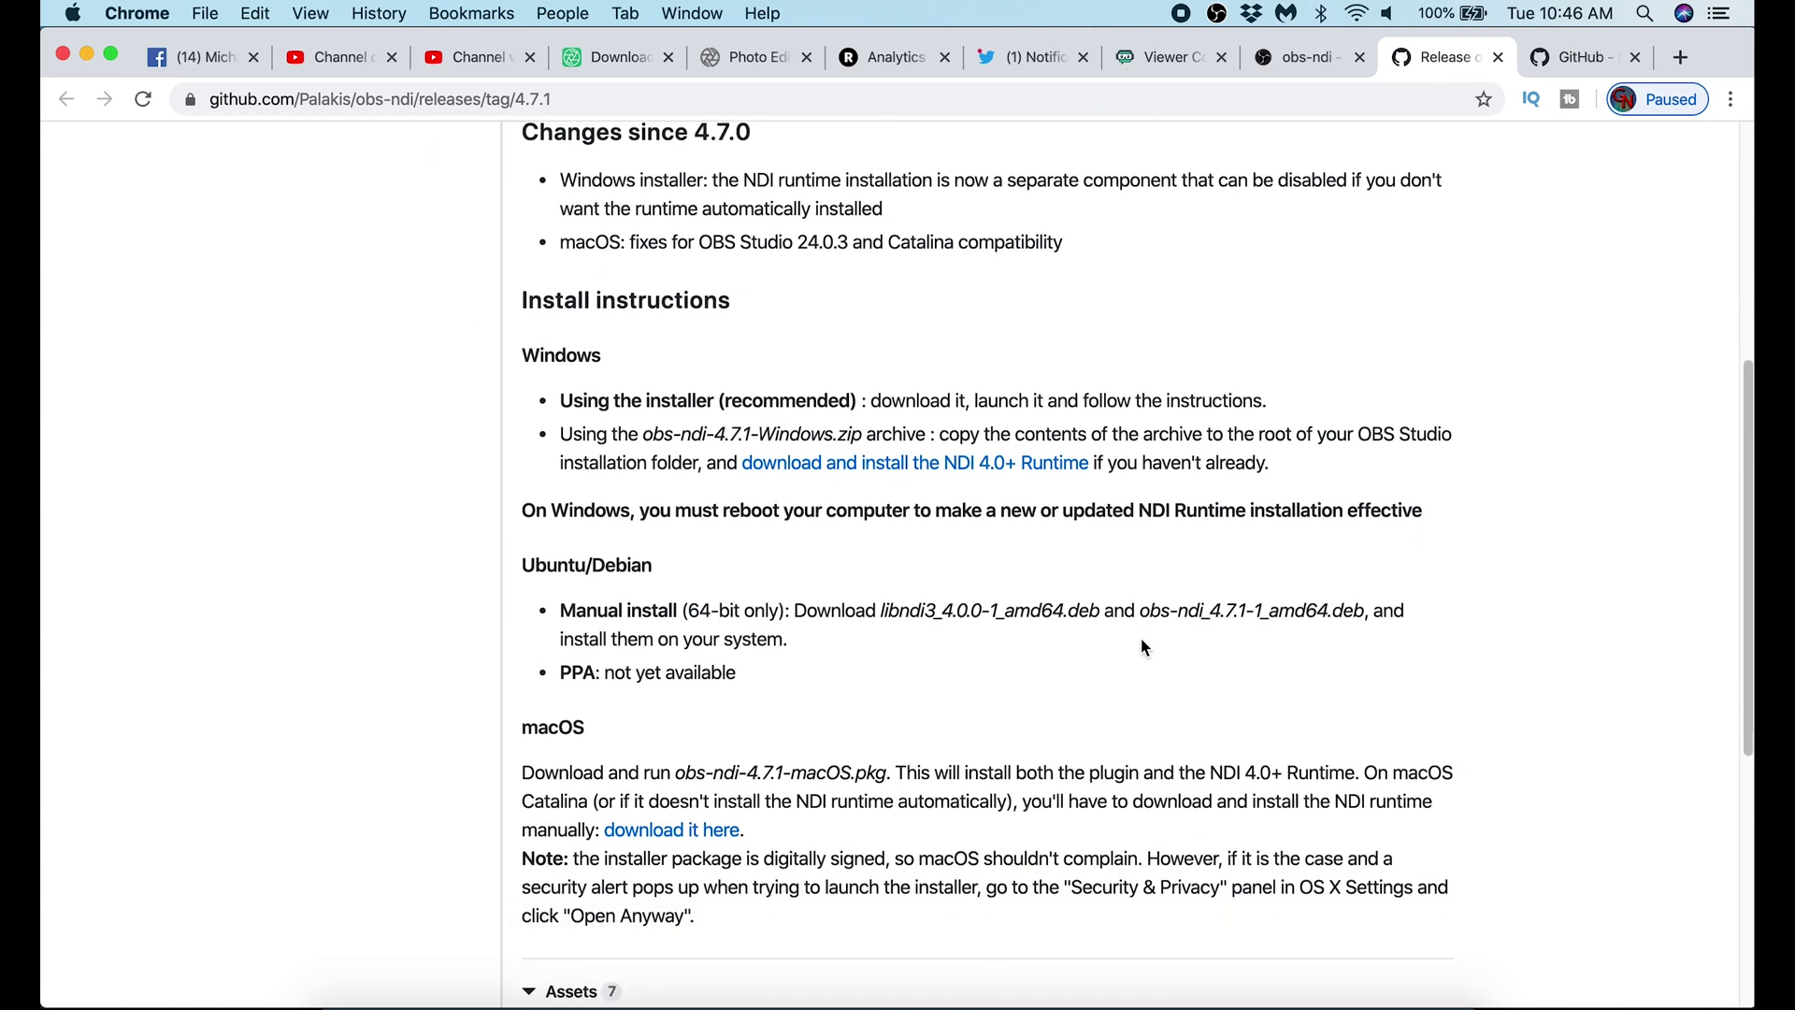
scroll(1145, 647, "down", 1)
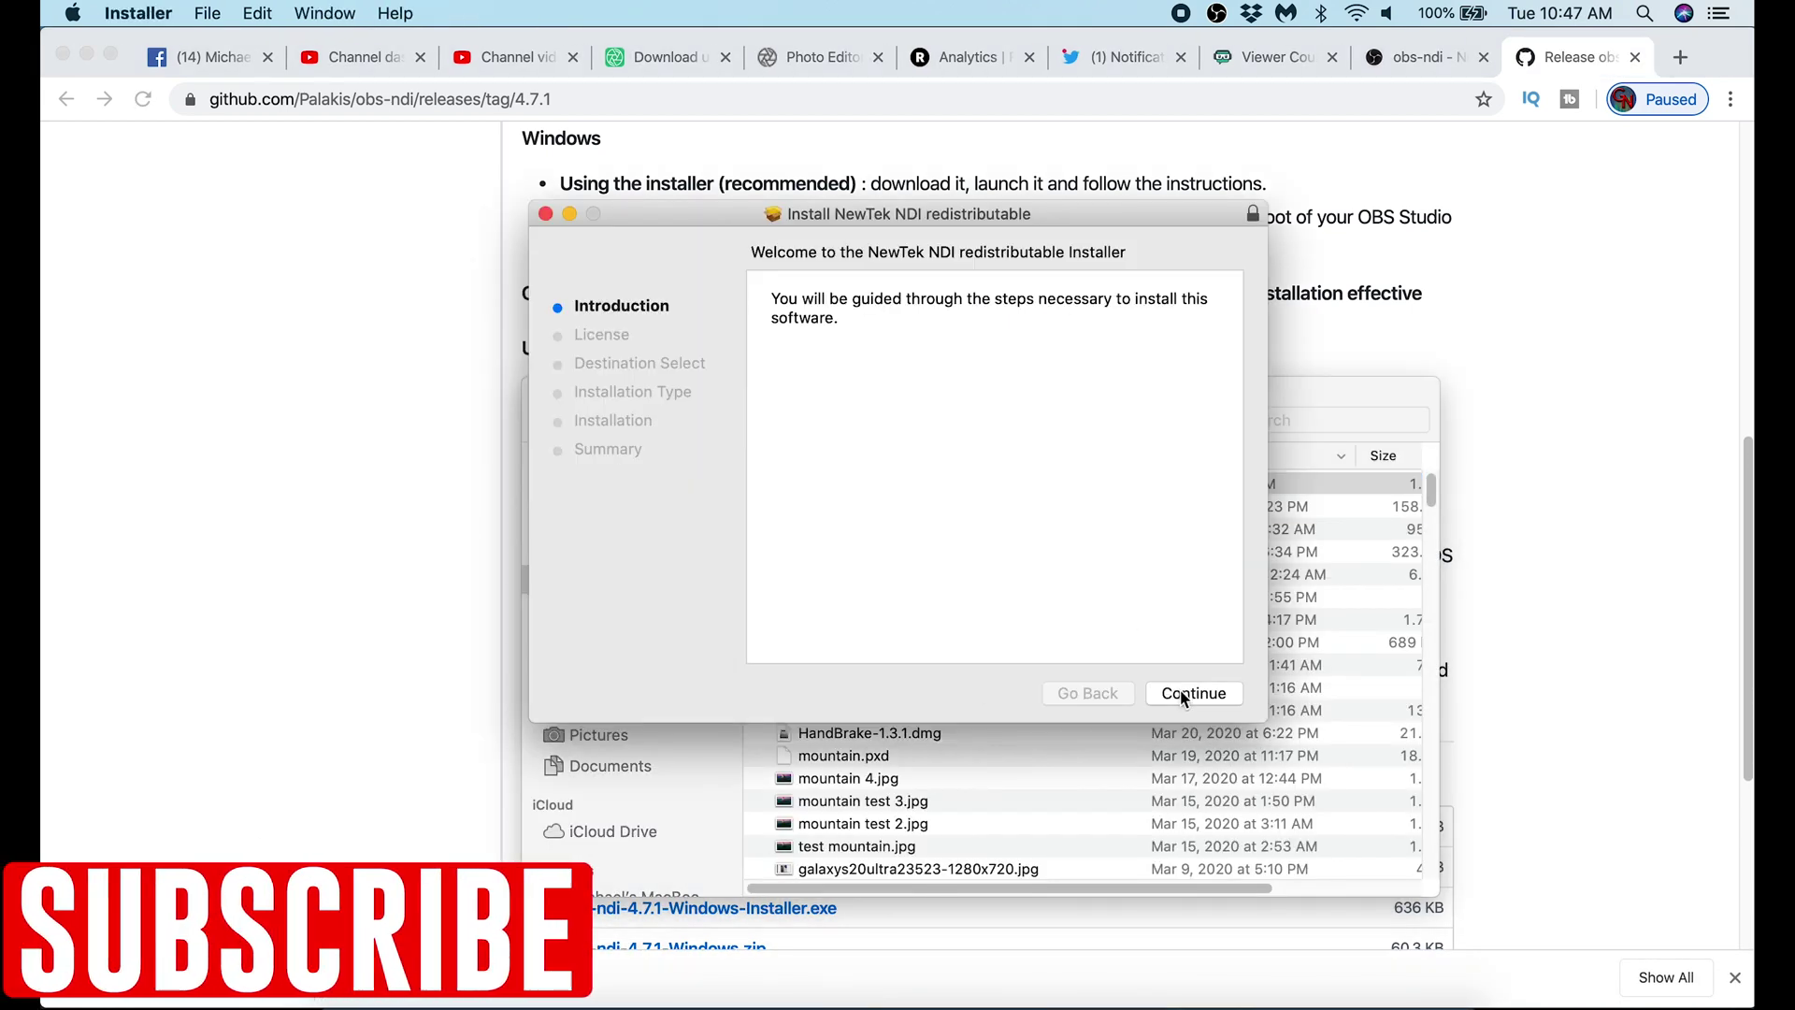
Install the NDI runtime from libNDI_for_Mac.pkg, accepting the license and authorising with the password.
left_click(1182, 693)
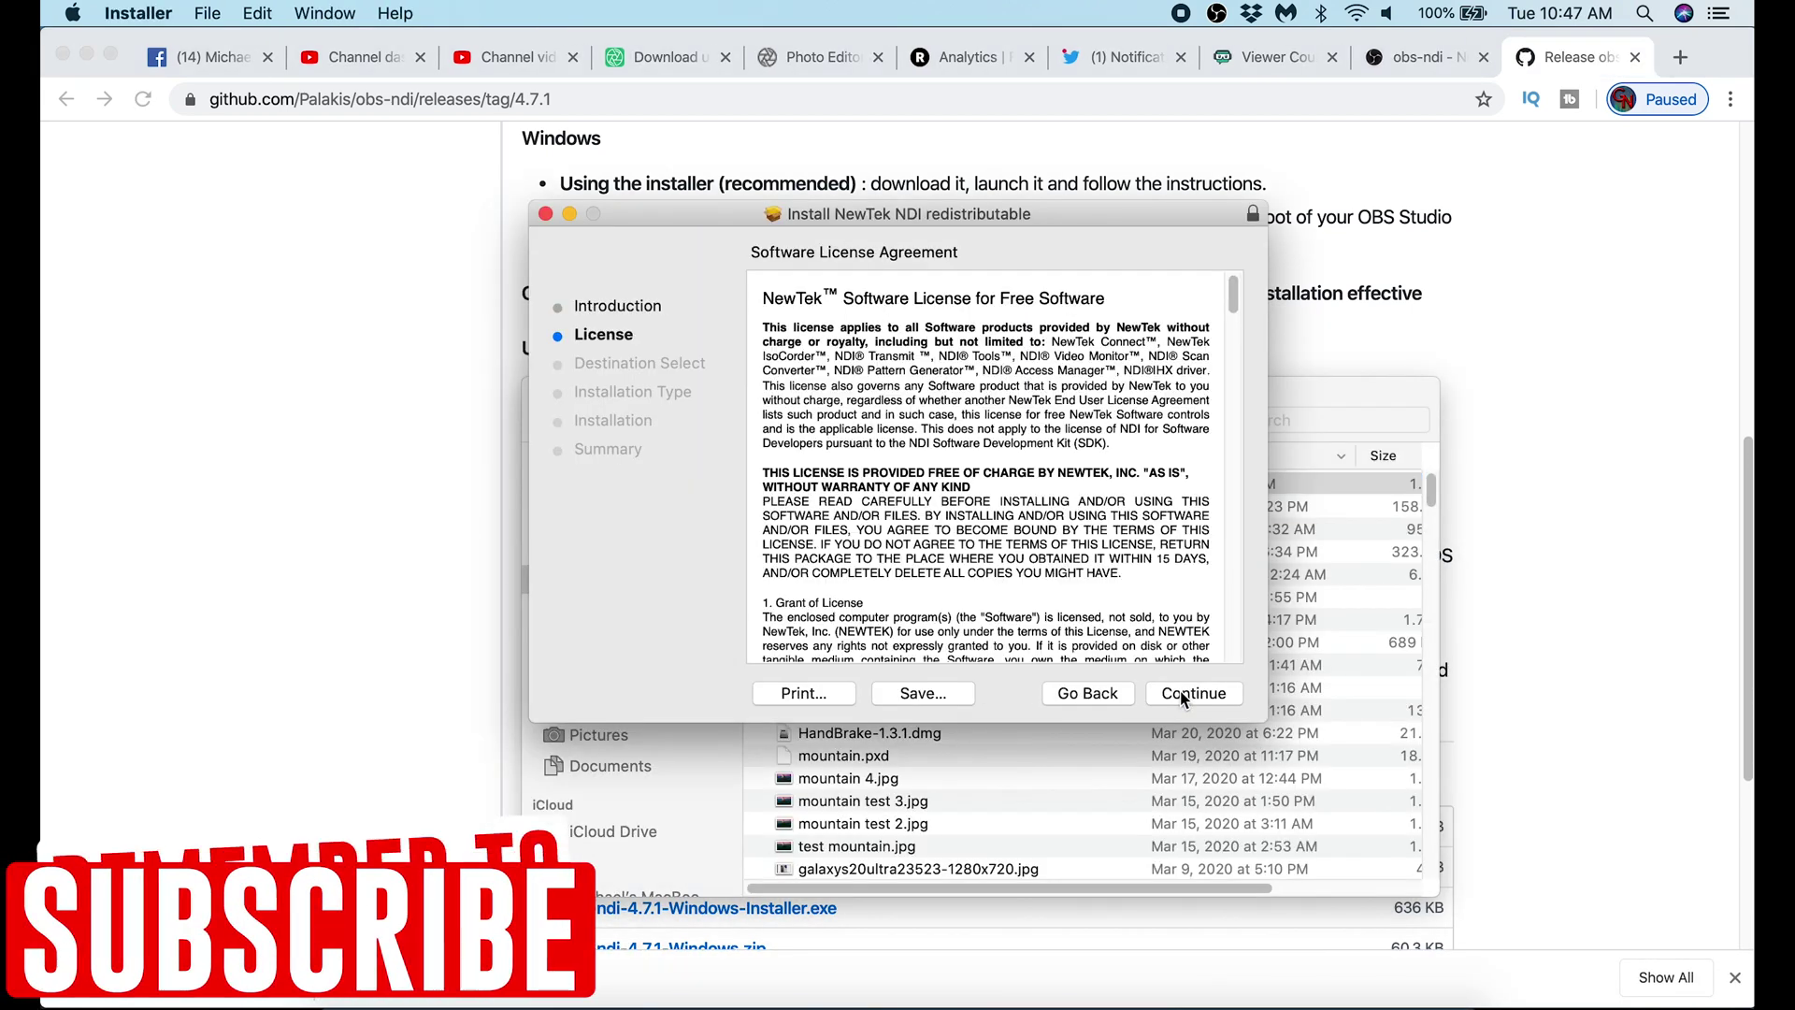
left_click(1182, 693)
left_click(1134, 400)
left_click(1201, 691)
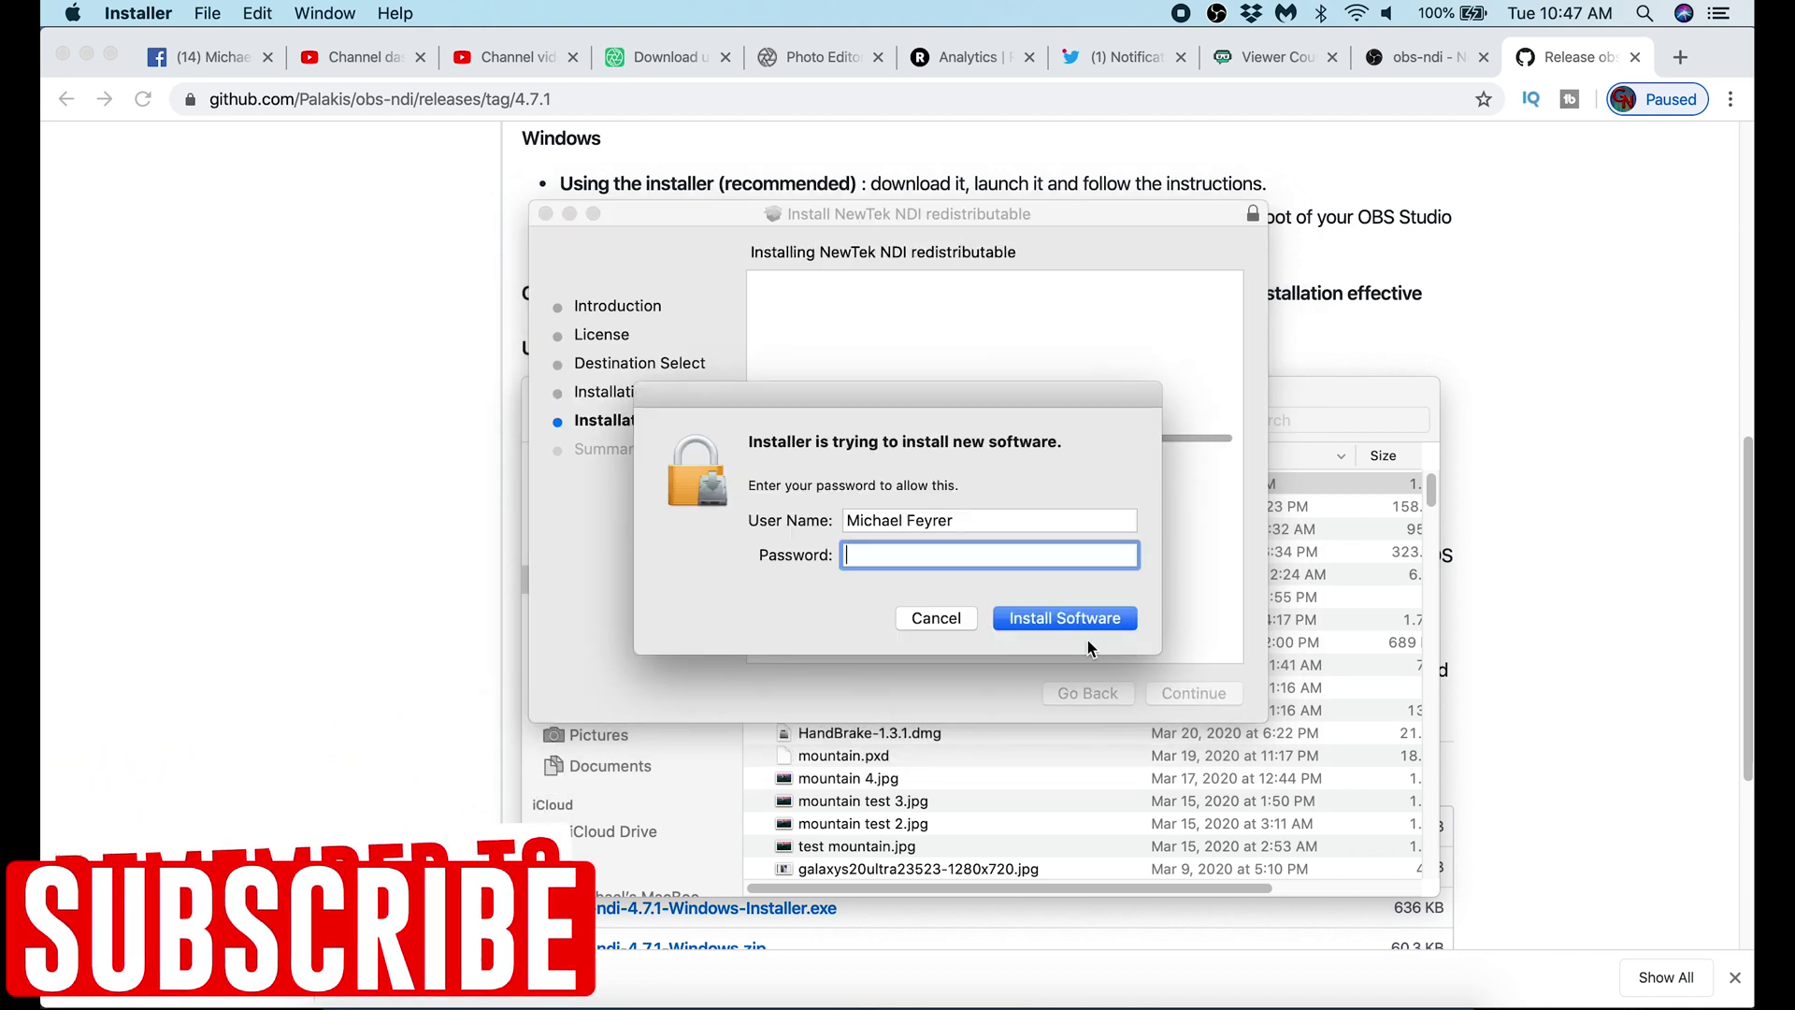
type("••••••••••")
left_click(1072, 622)
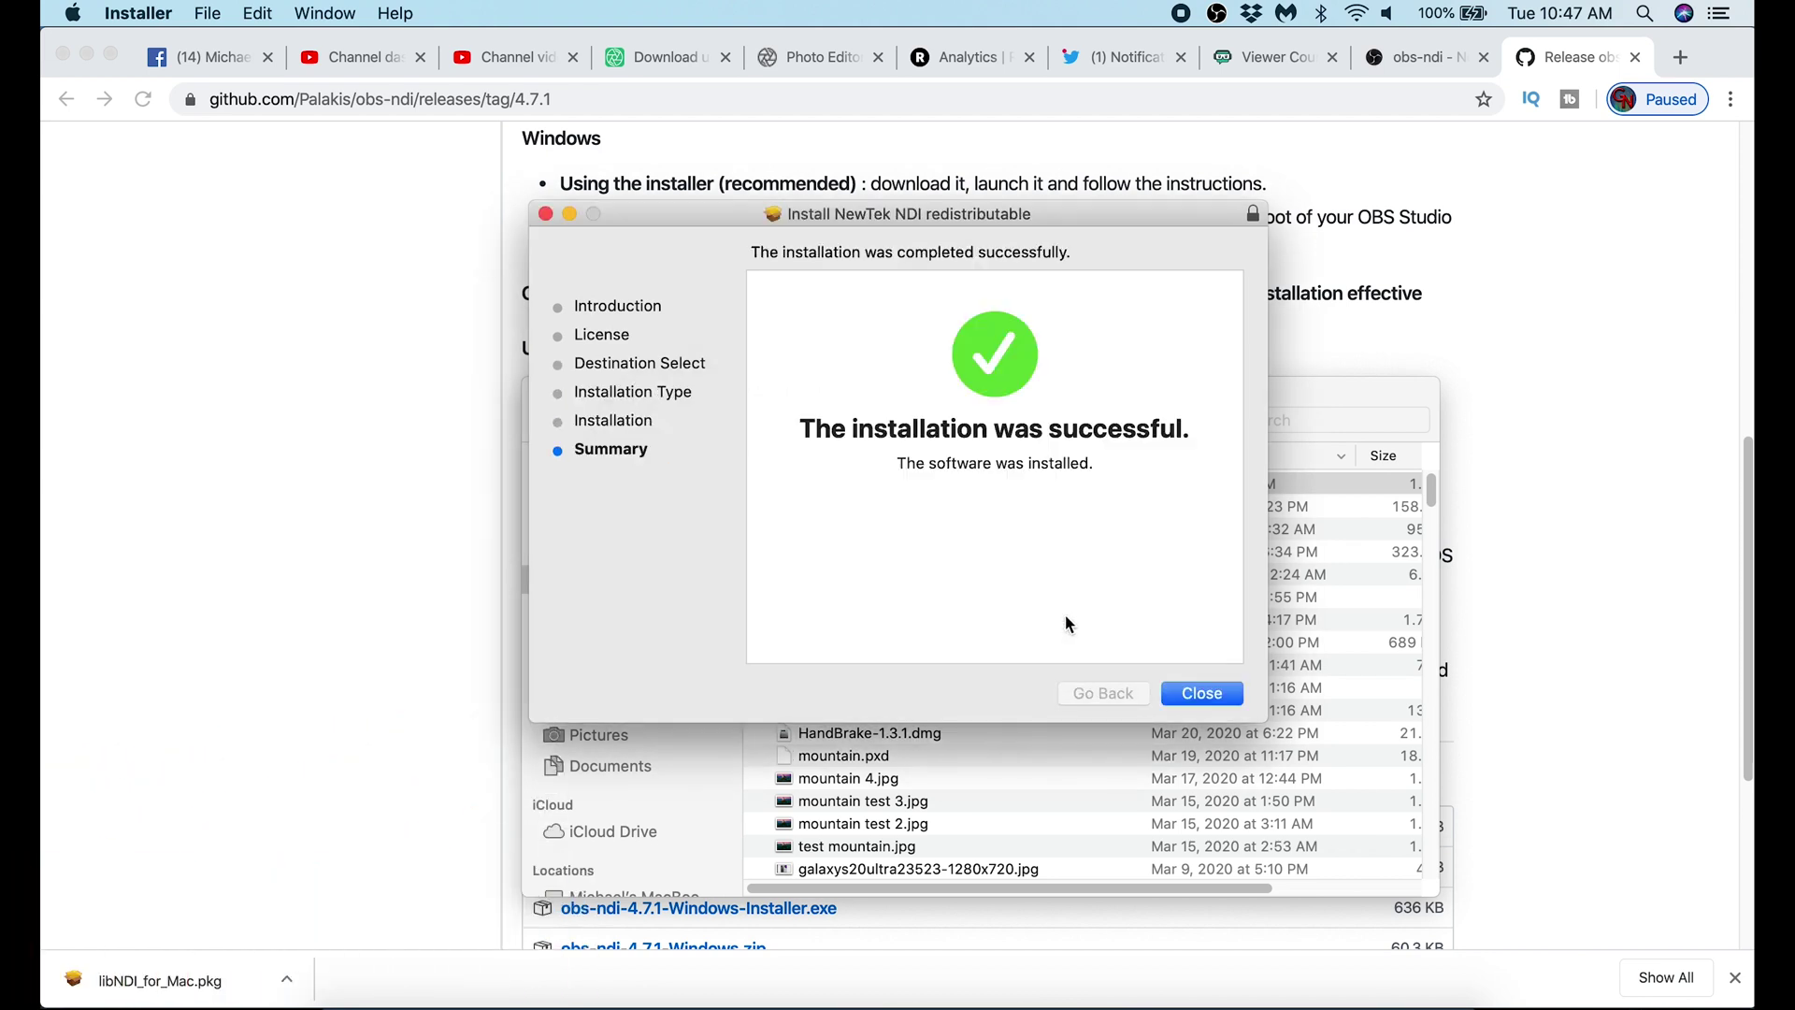
left_click(1193, 700)
left_click(1068, 356)
left_click(1075, 352)
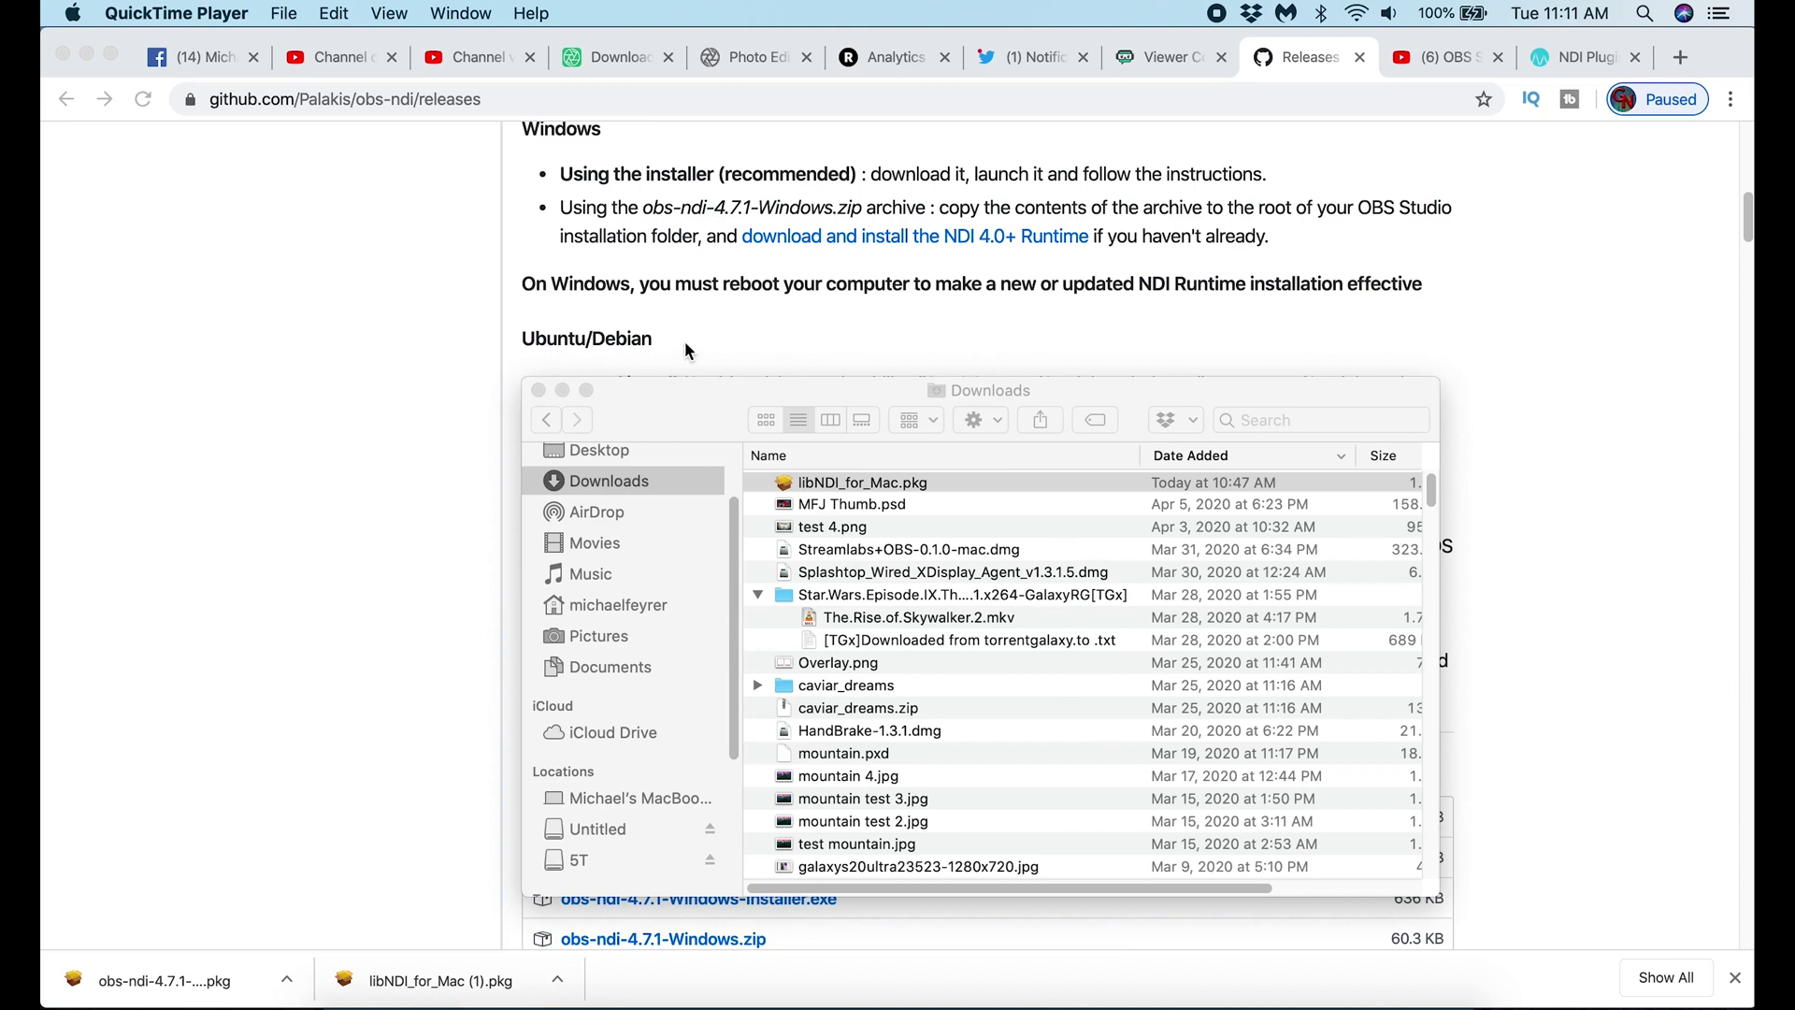
Open obs-ndi-4.7.1-macOS.pkg despite macOS's unverified-developer block.
left_click(278, 206)
scroll(446, 455, "up", 3)
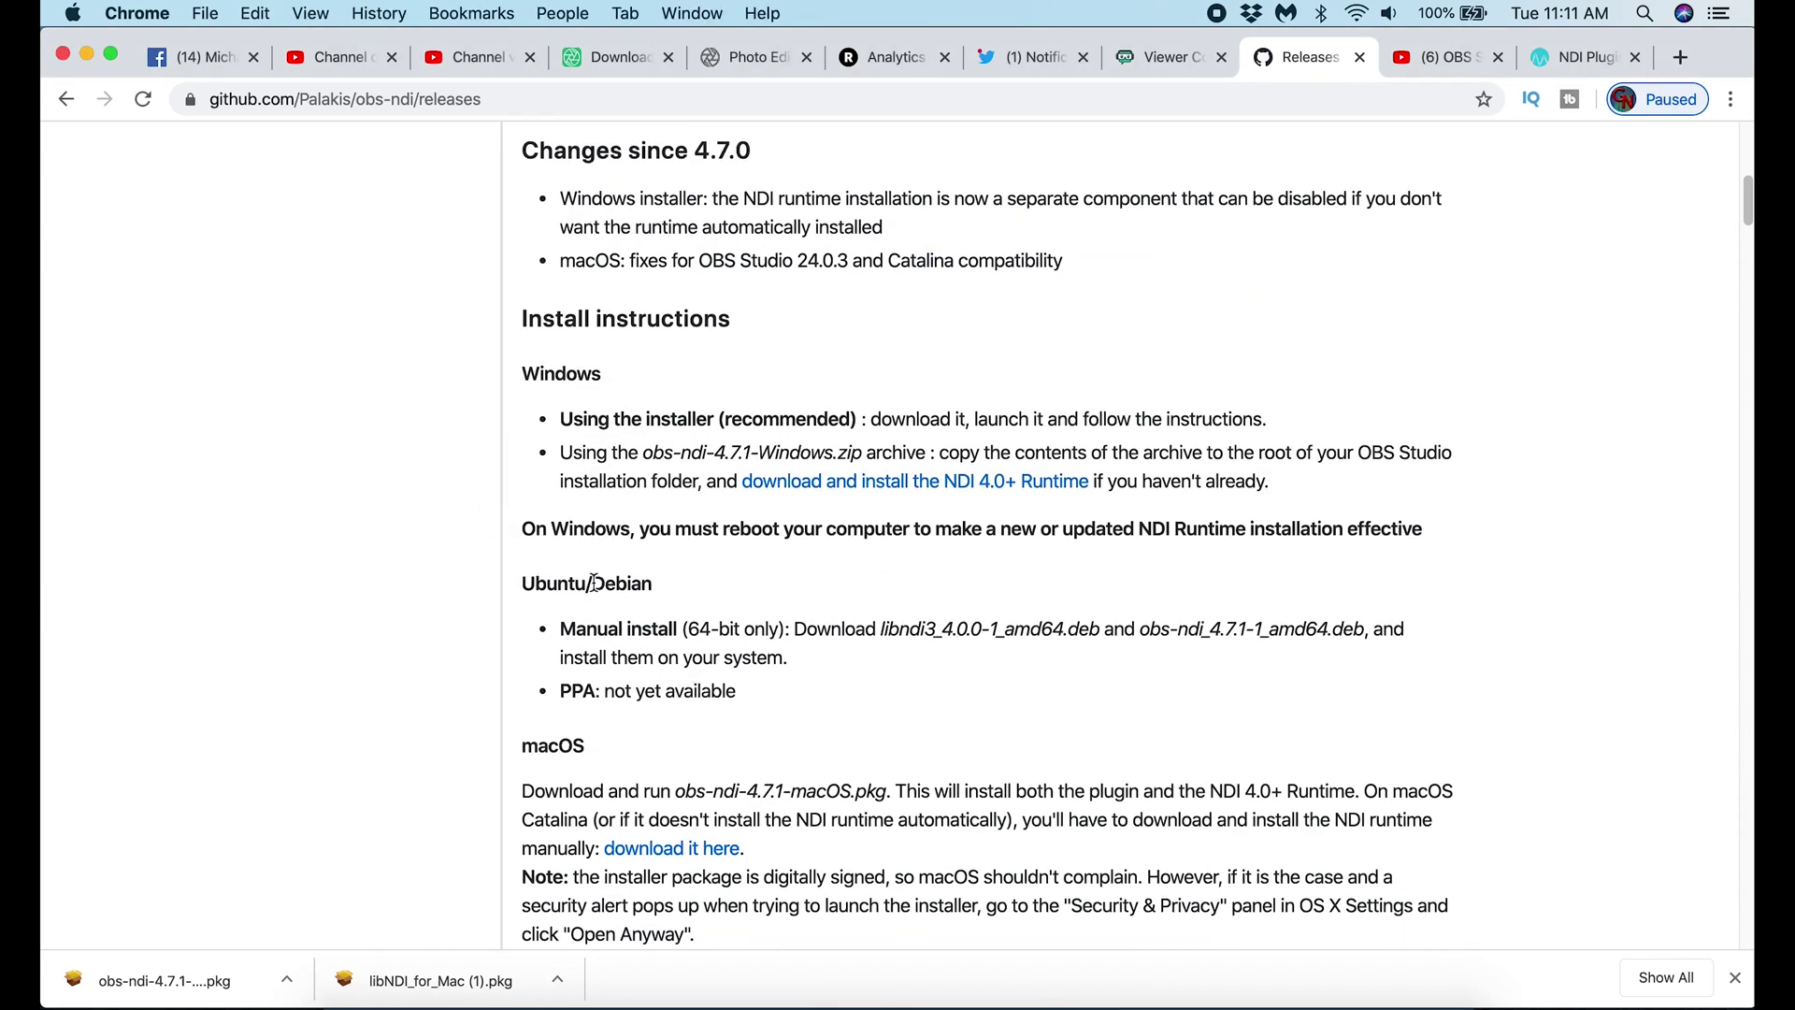
scroll(655, 636, "down", 4)
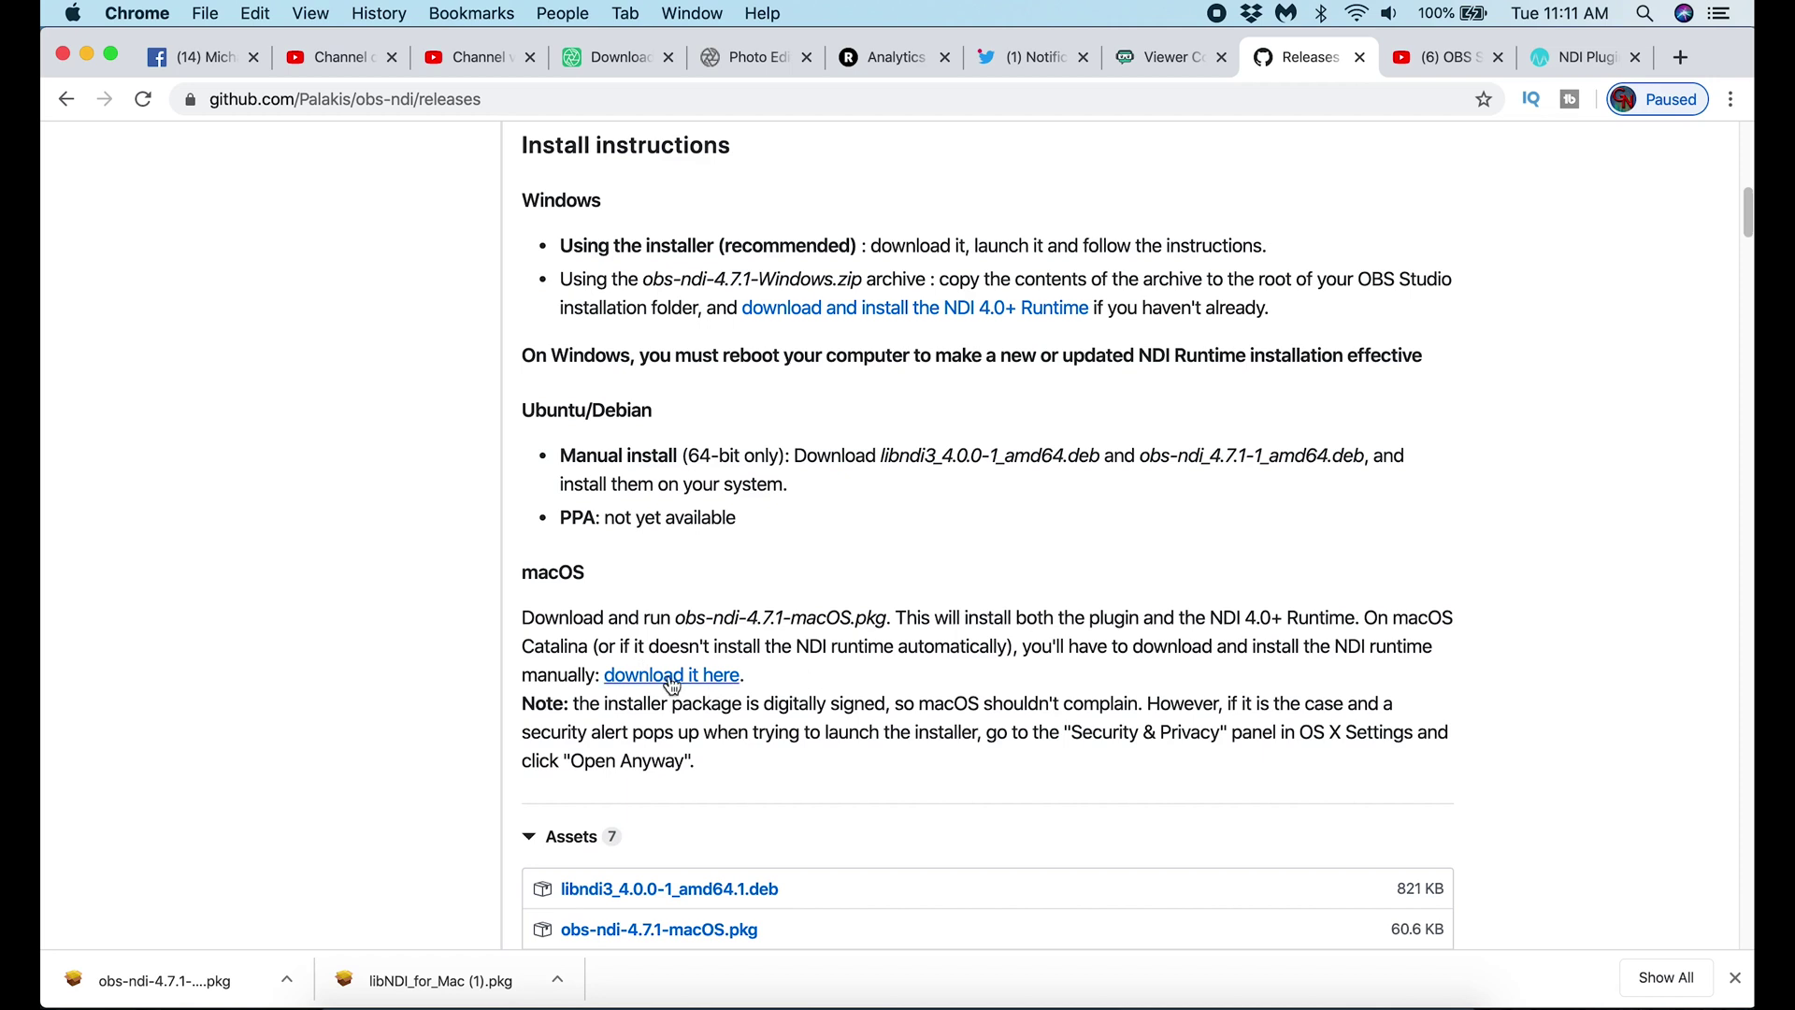
scroll(424, 658, "down", 5)
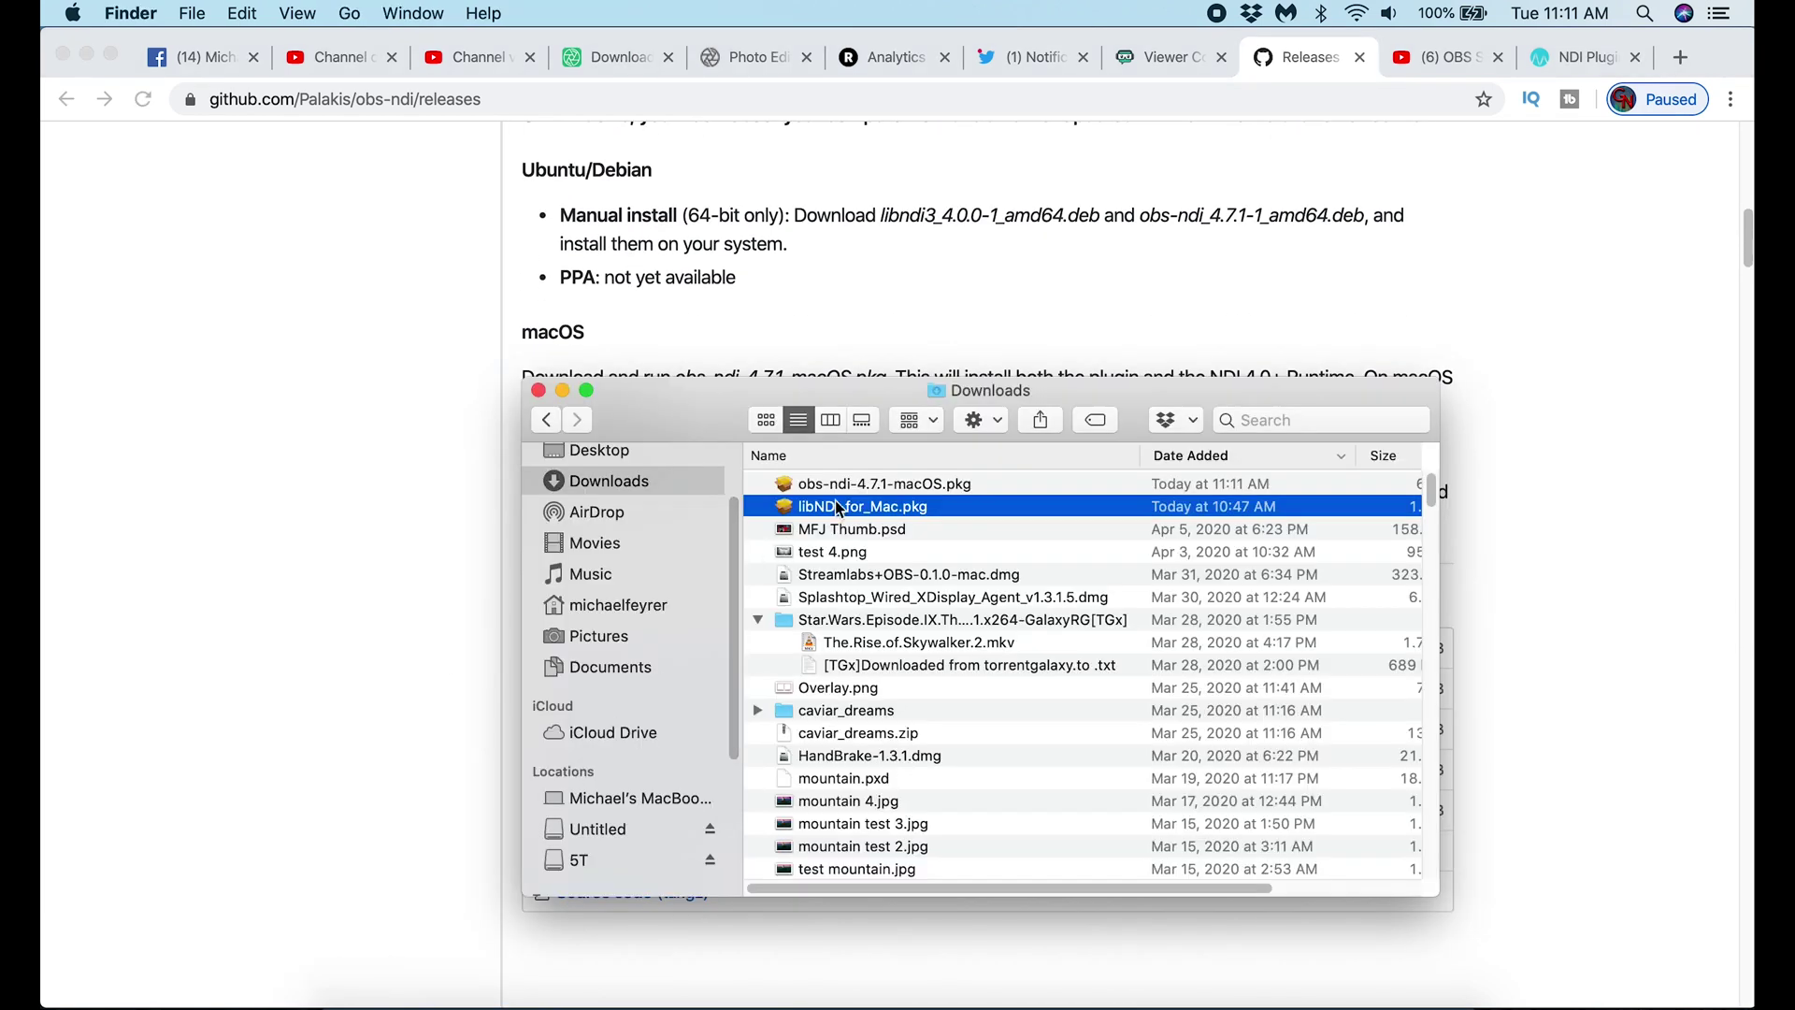
double_click(846, 487)
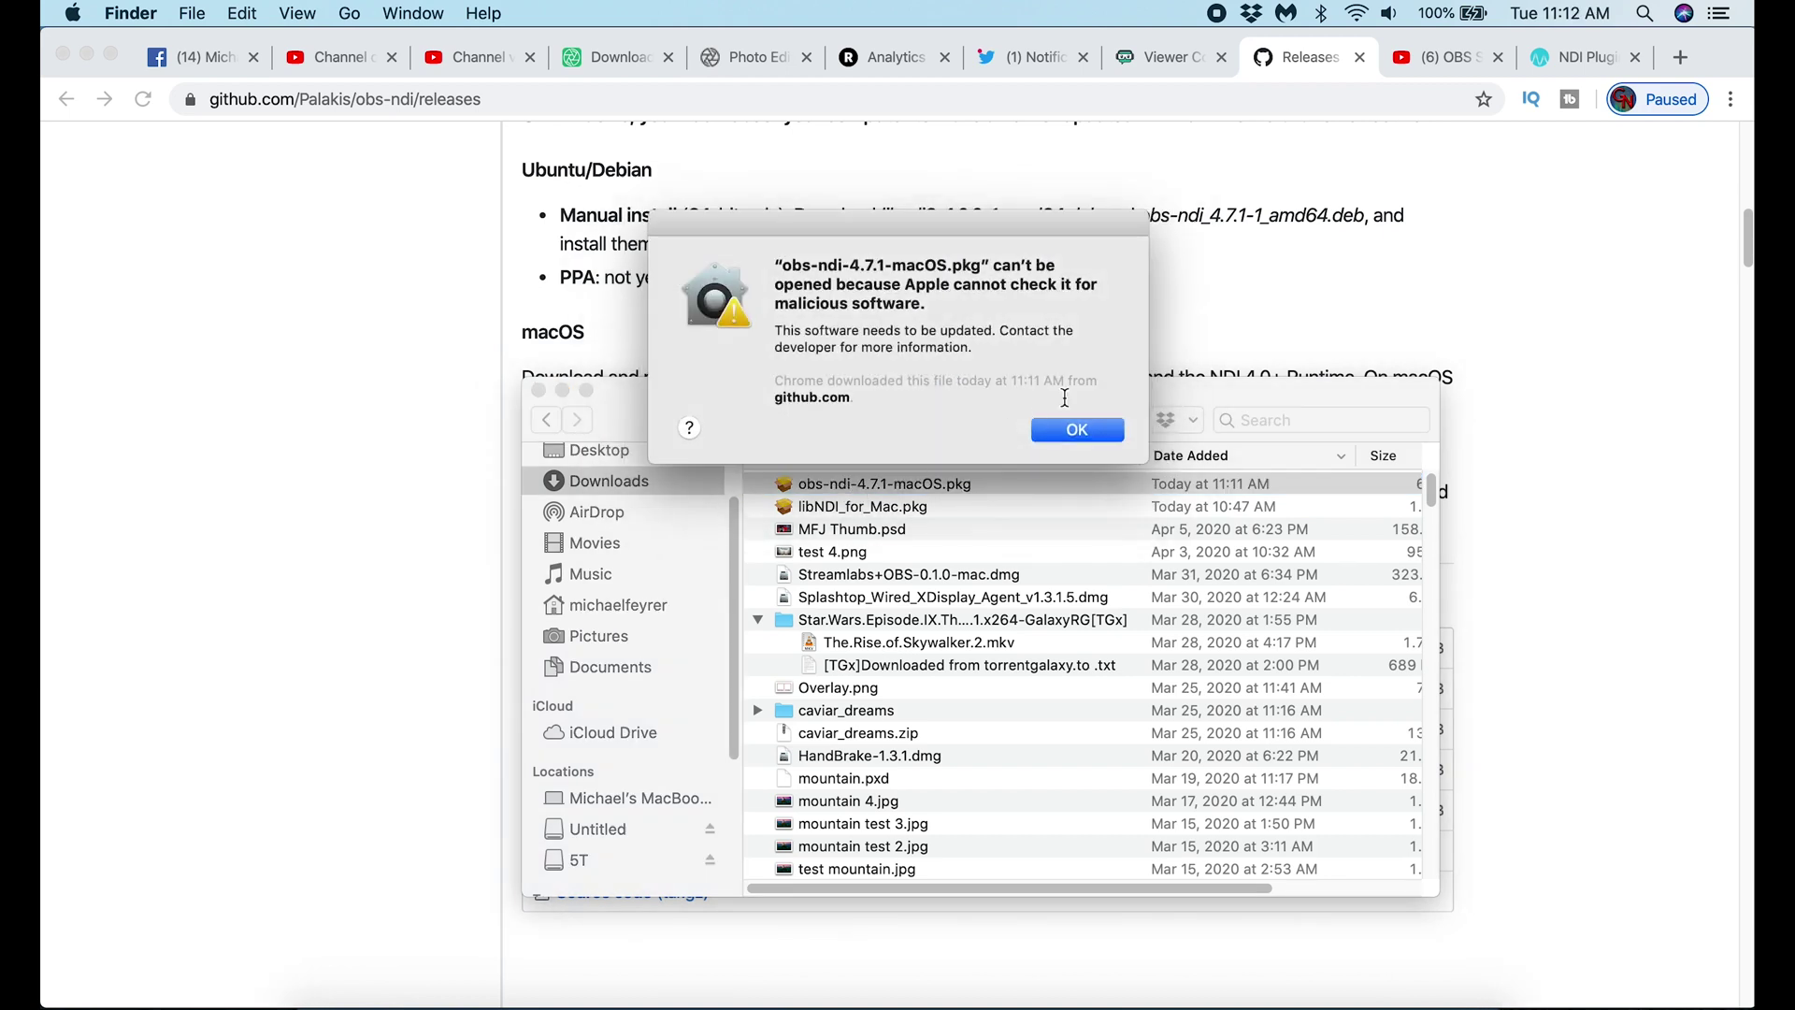
left_click(1076, 430)
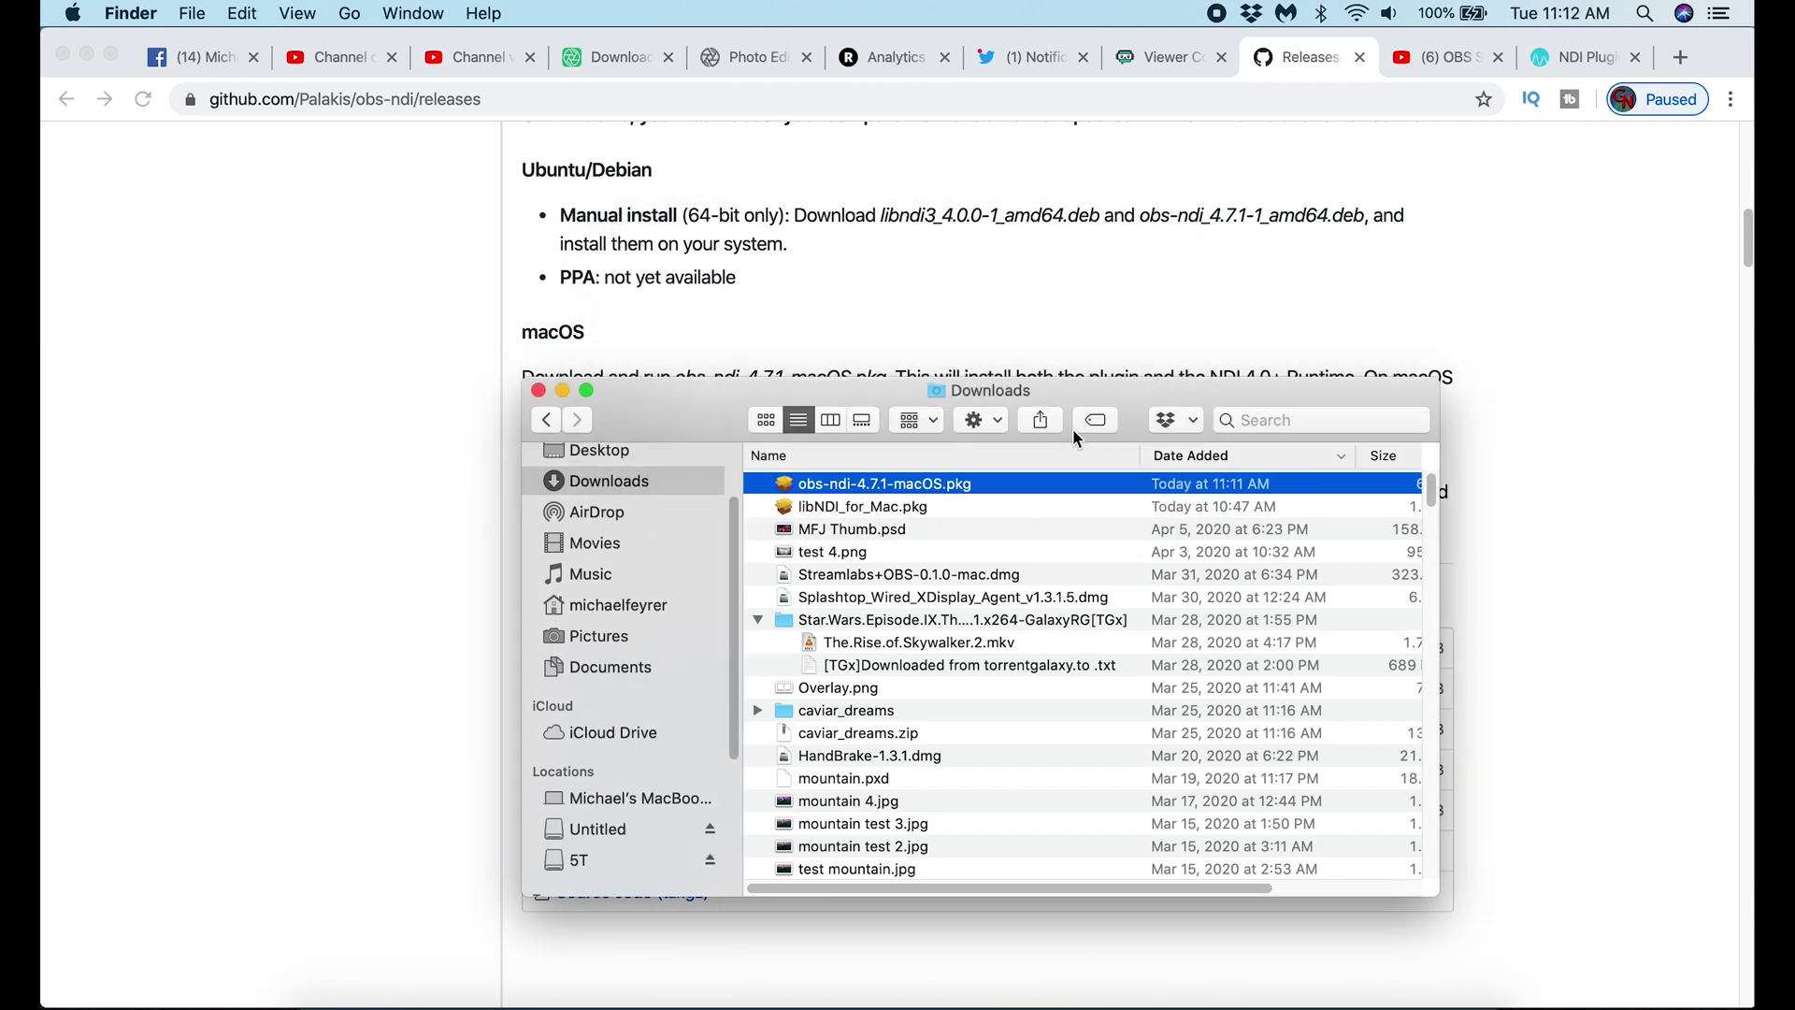
right_click(846, 487)
left_click(886, 396)
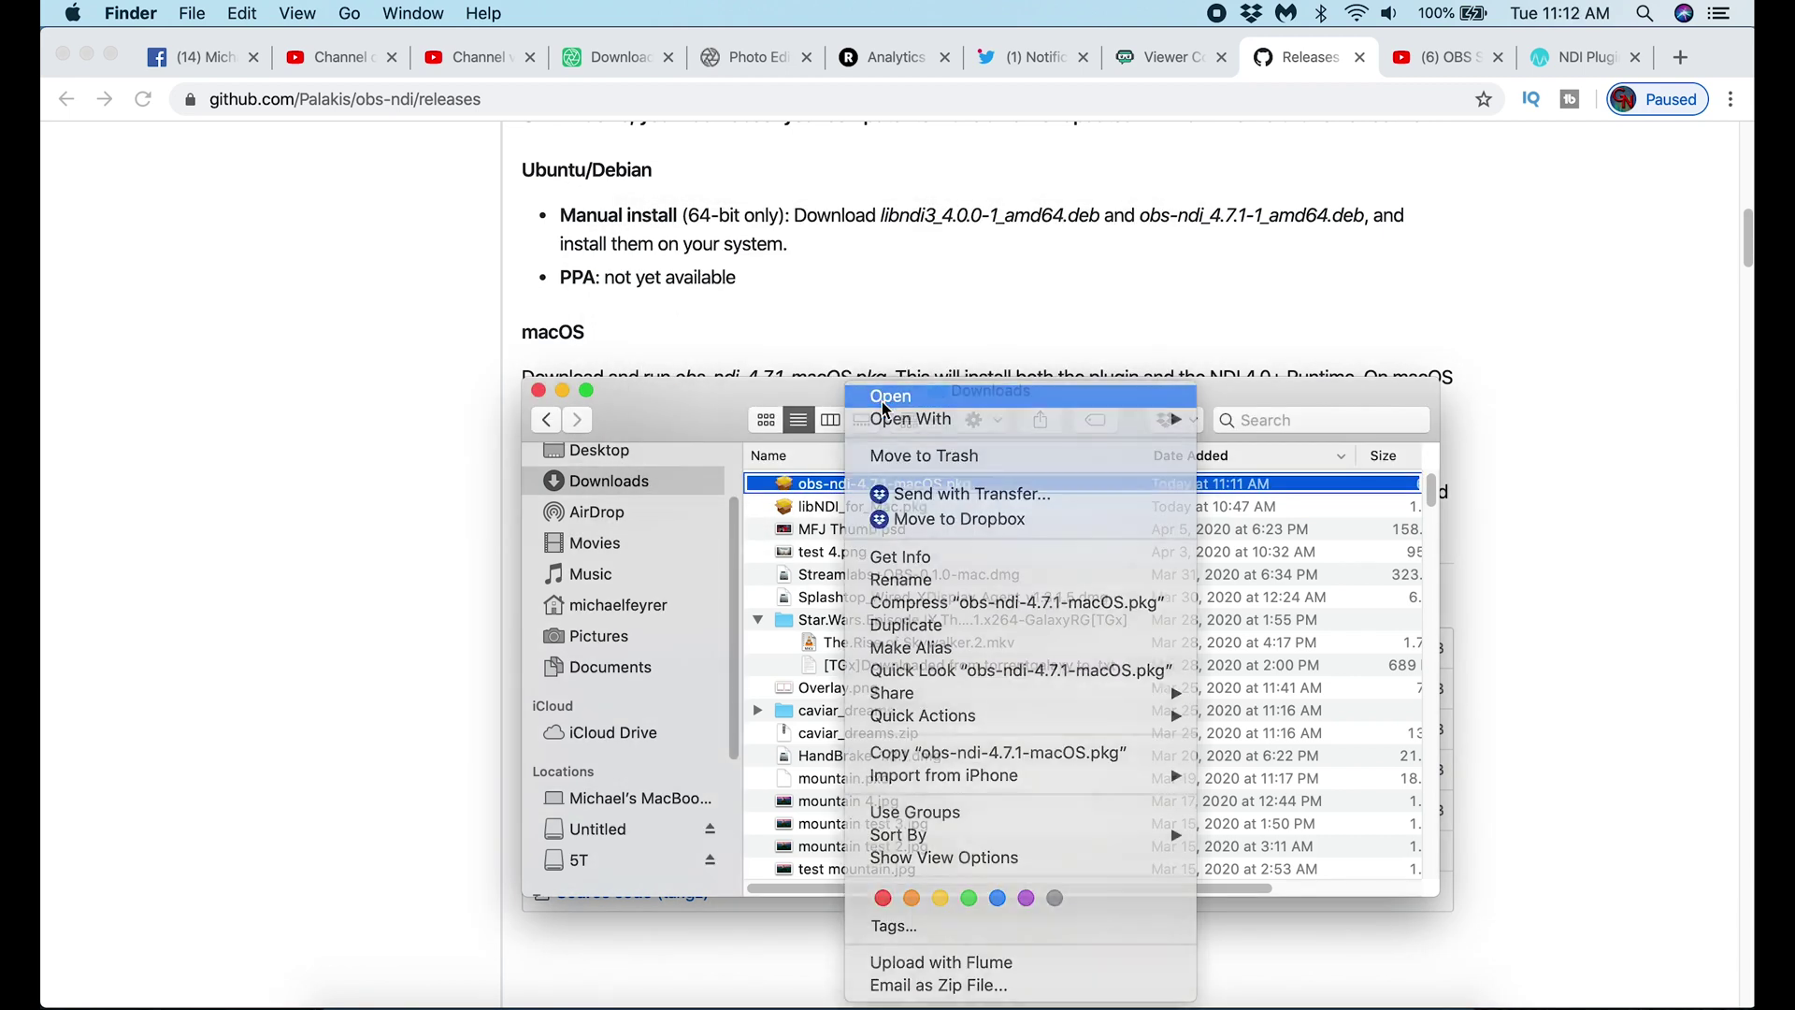
left_click(960, 430)
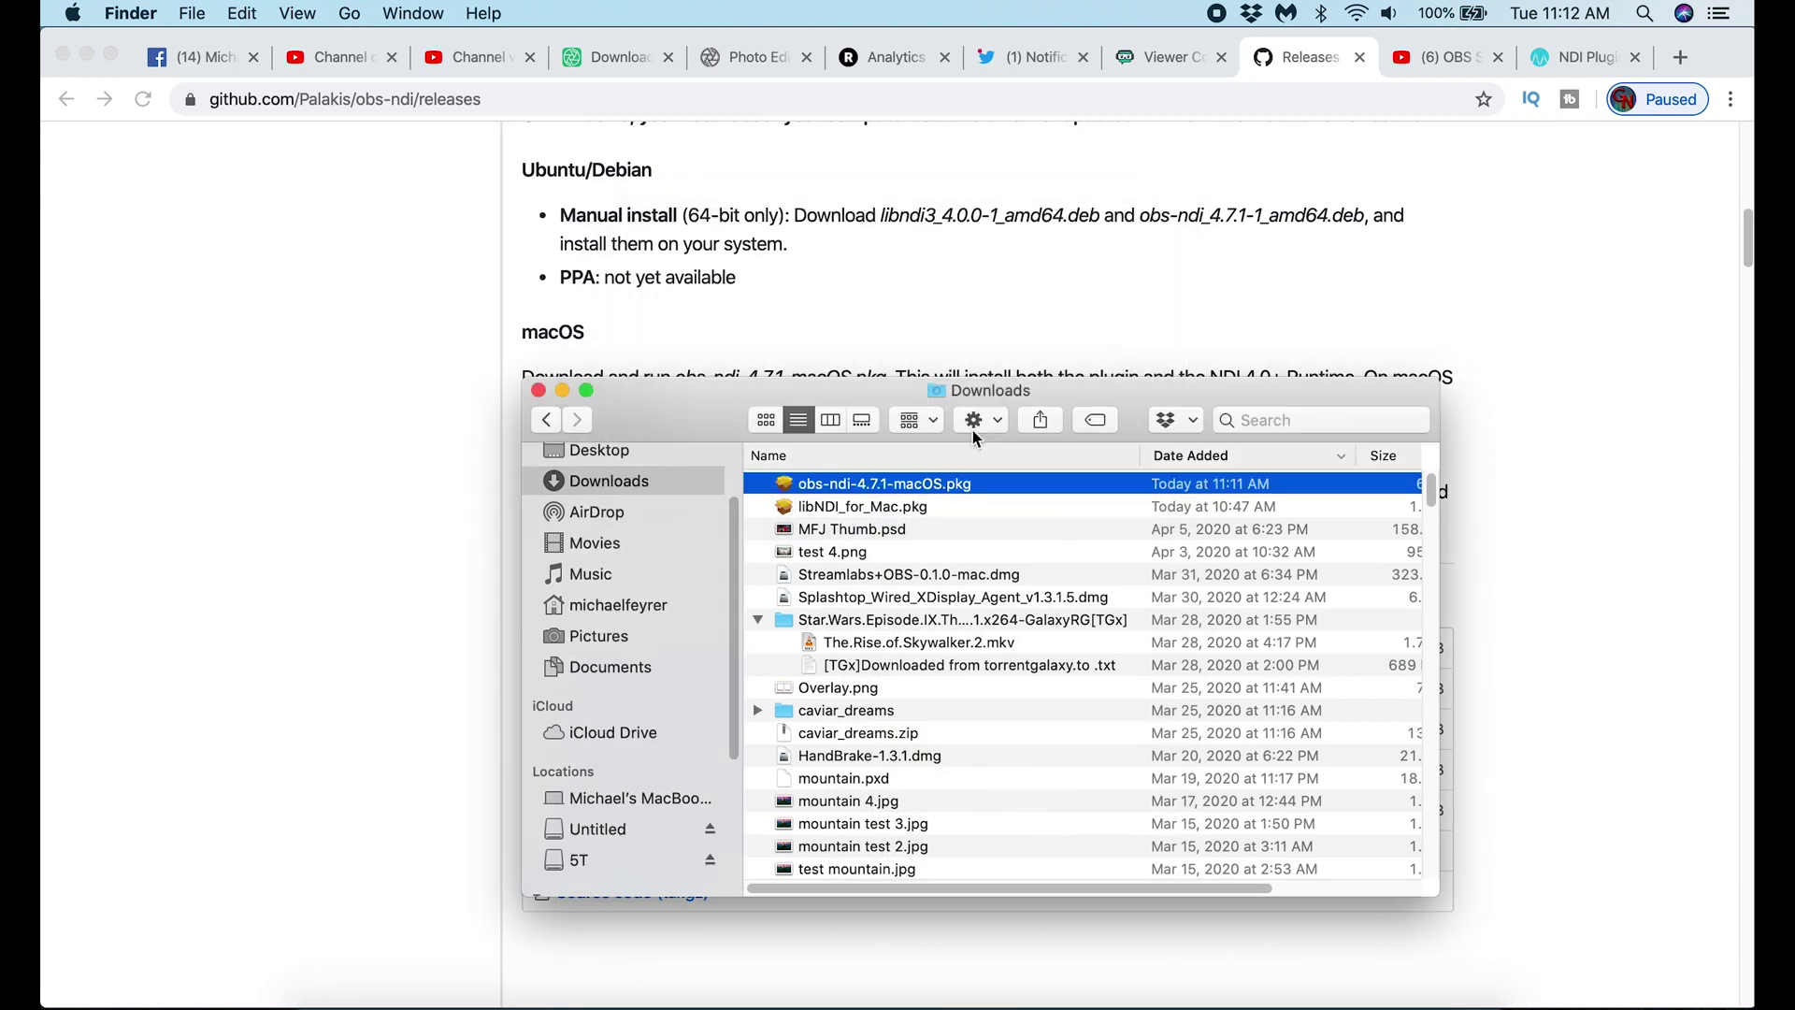
Run the standard obs-ndi installation, authorising it with the administrator password.
left_click(1180, 694)
left_click(1177, 697)
type("••")
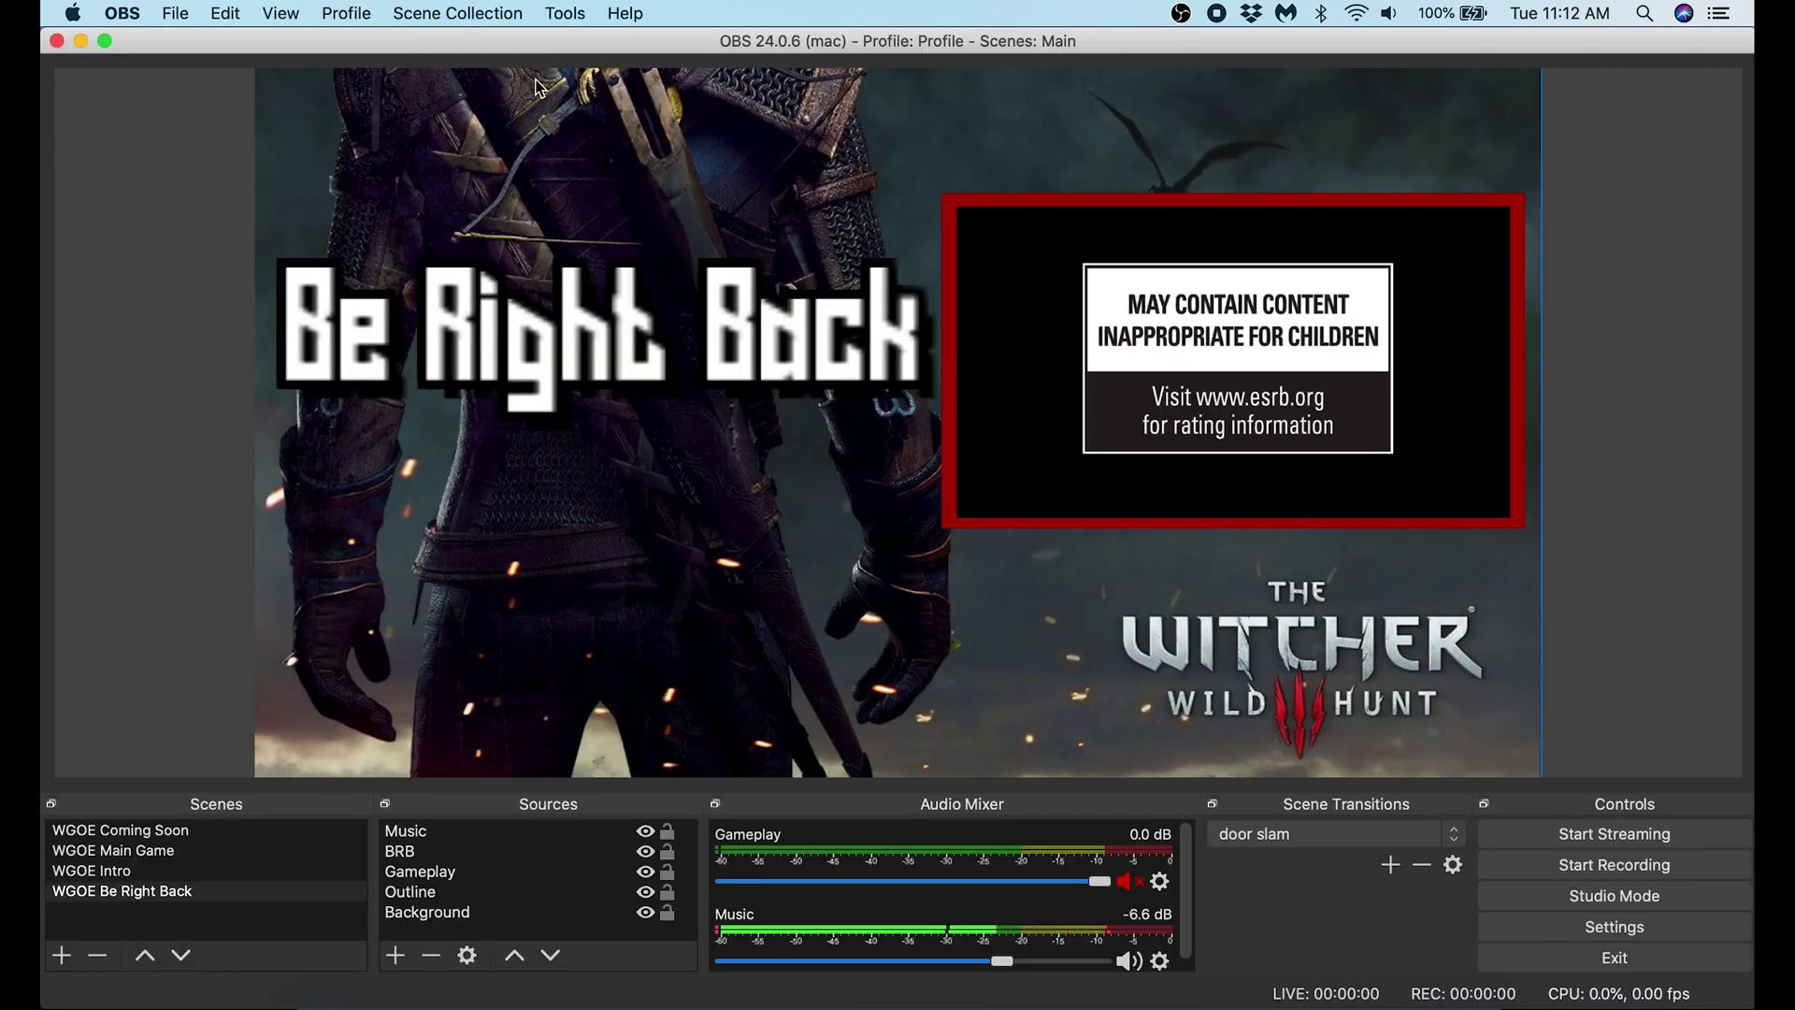
left_click(565, 13)
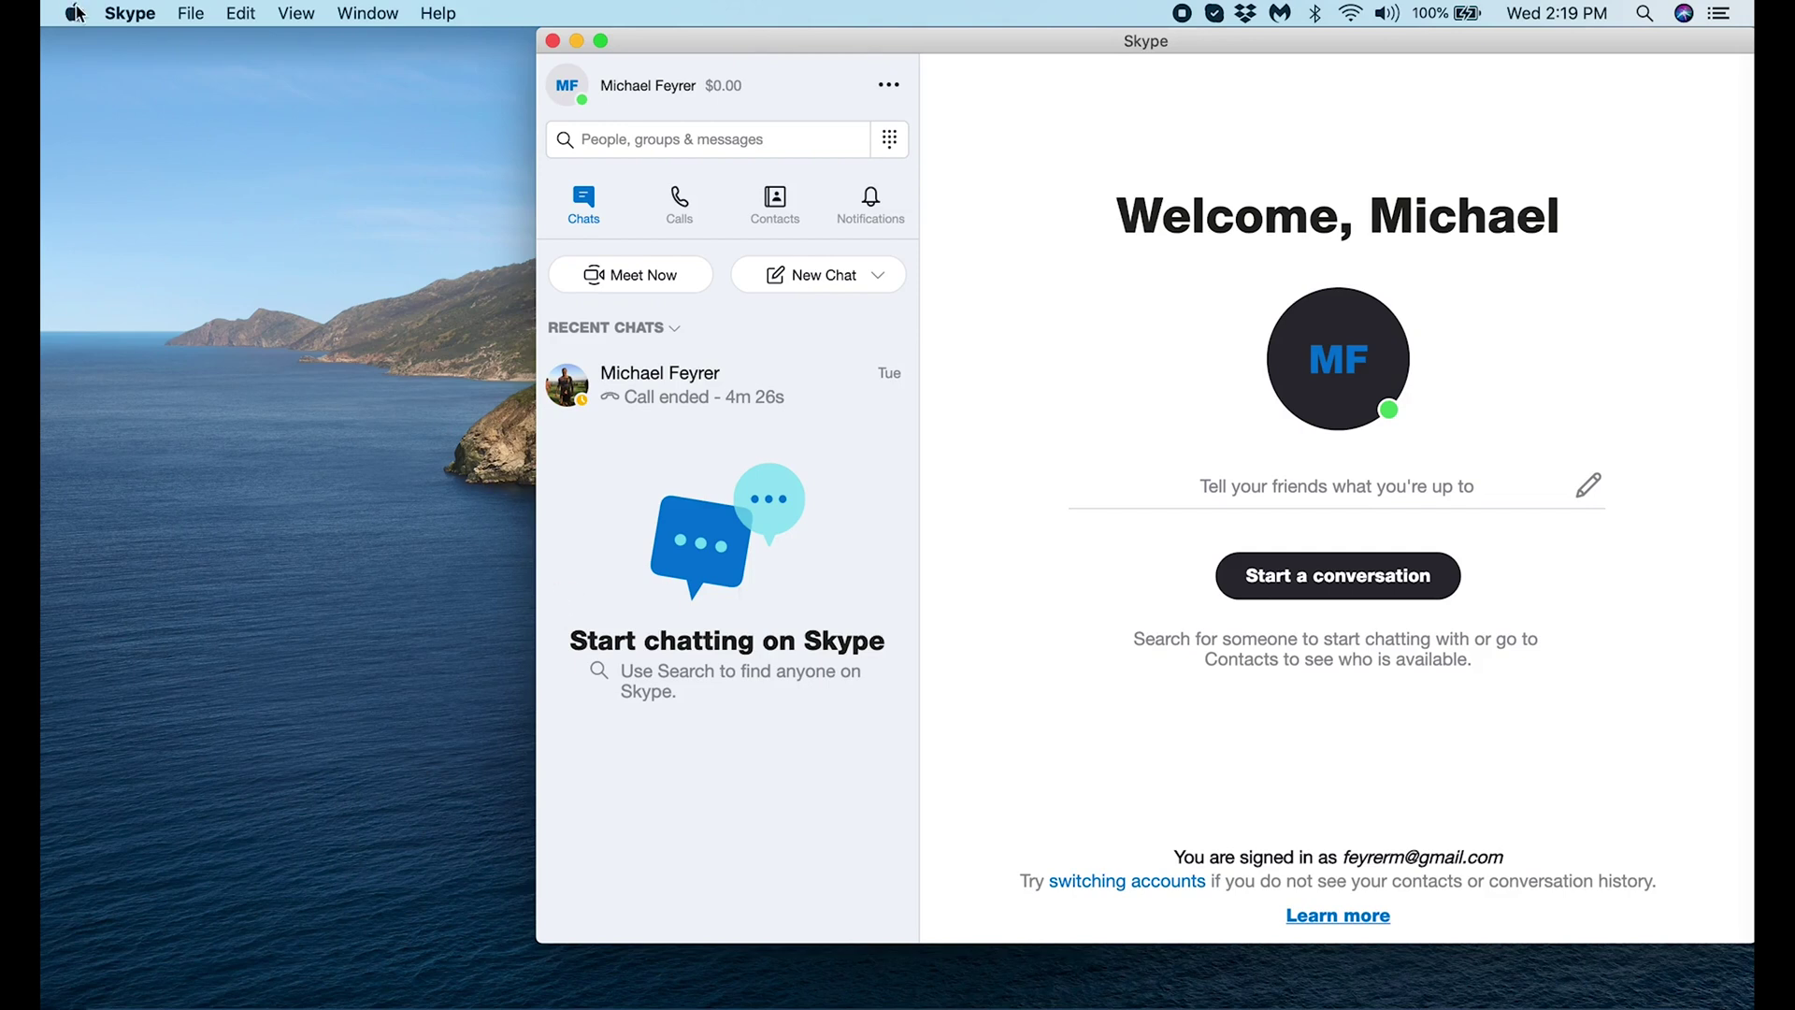
Confirm Allow NDI usage is on in Skype's Calling > Advanced settings, then close Settings.
left_click(131, 13)
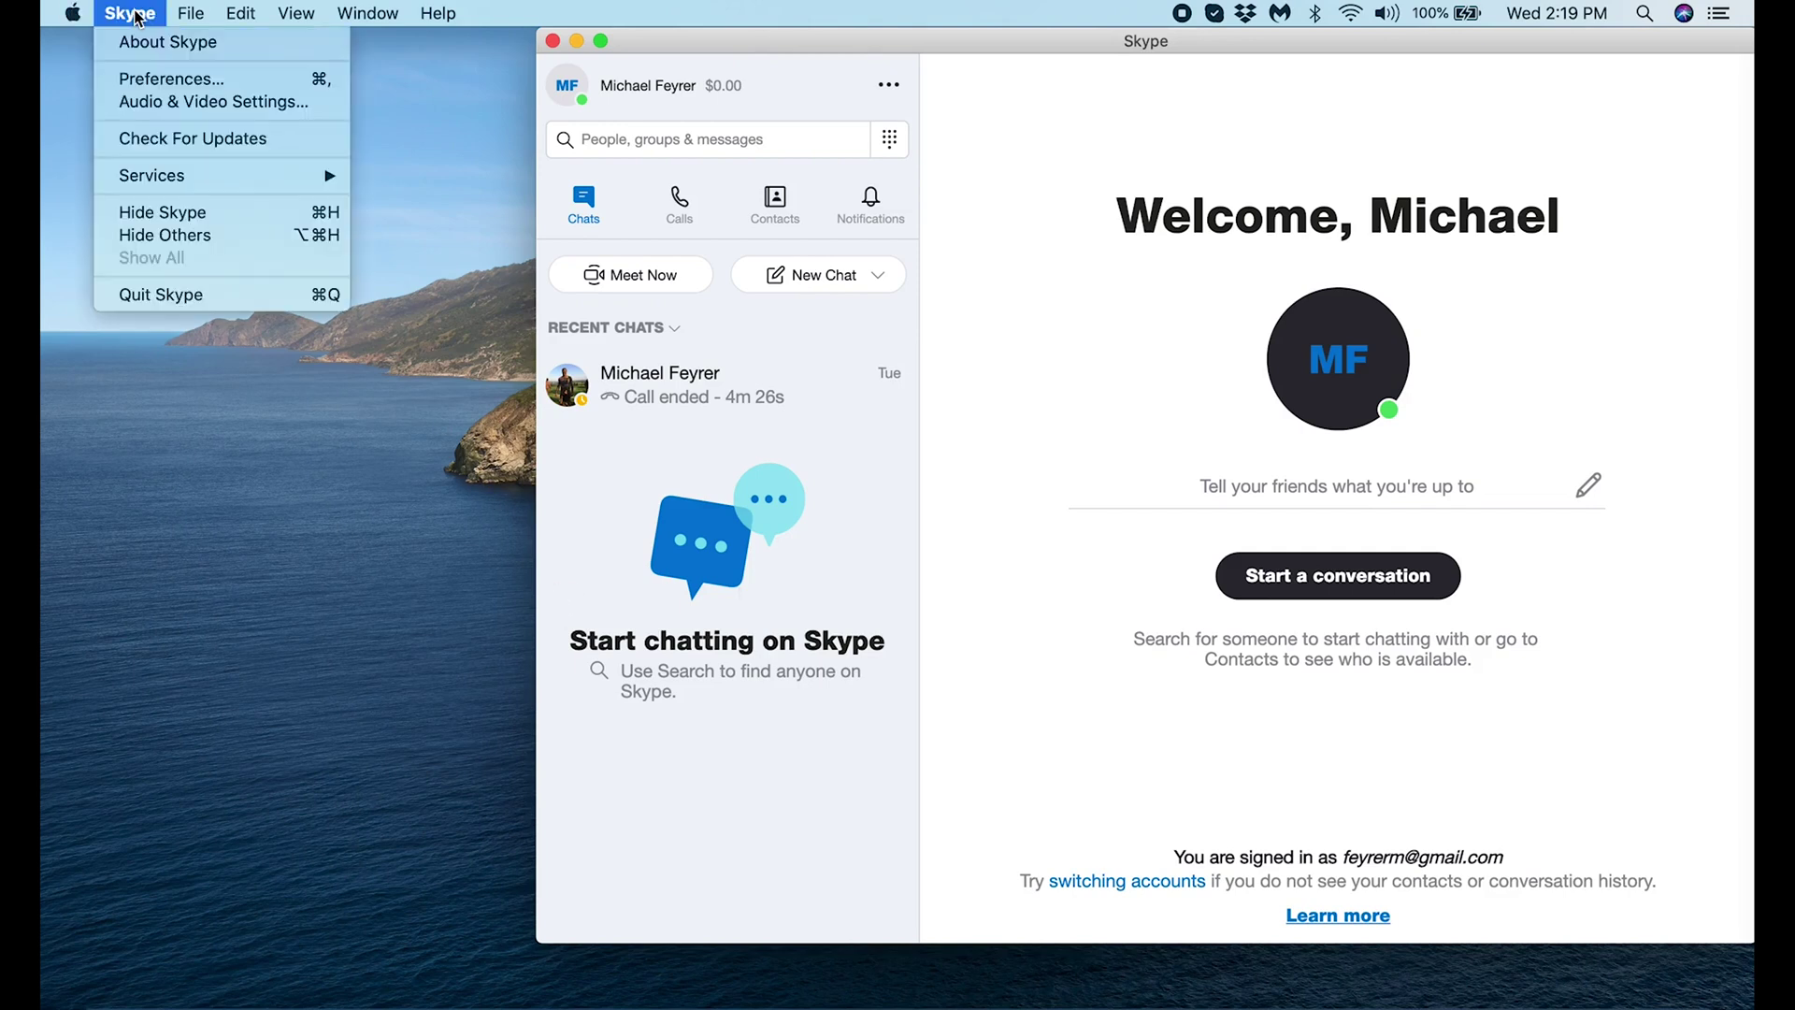
left_click(165, 79)
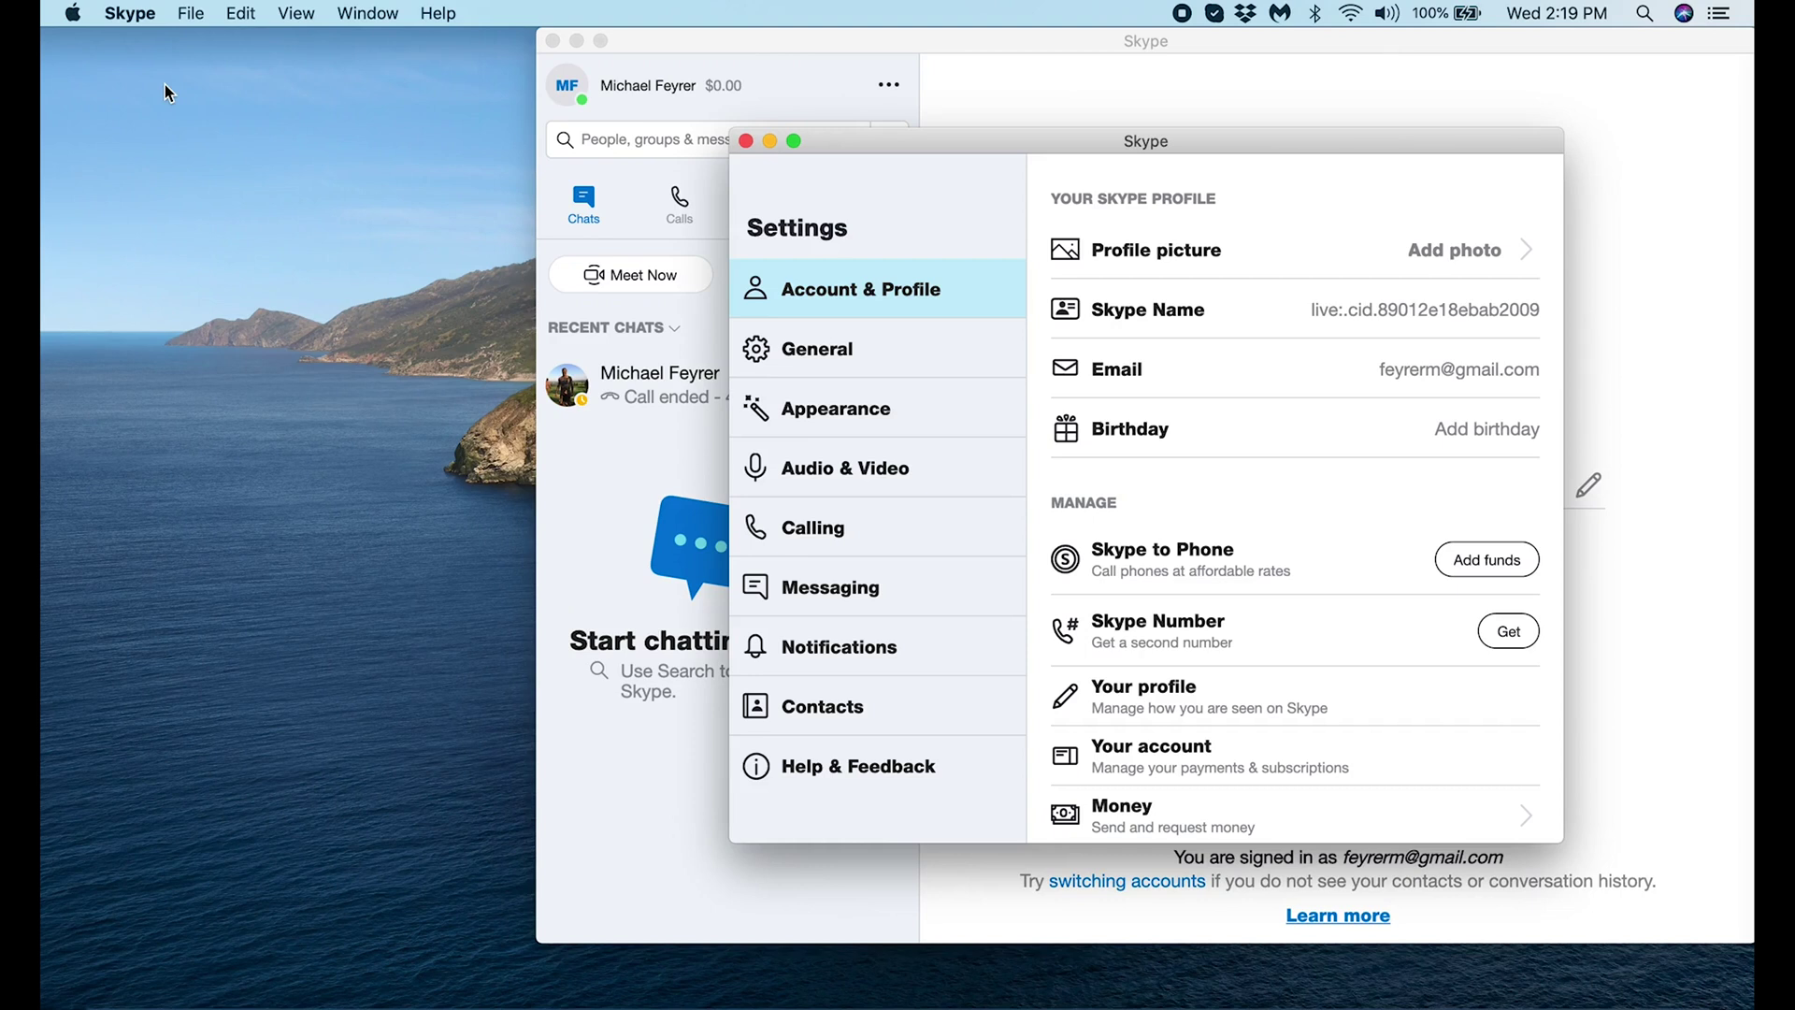
left_click(861, 539)
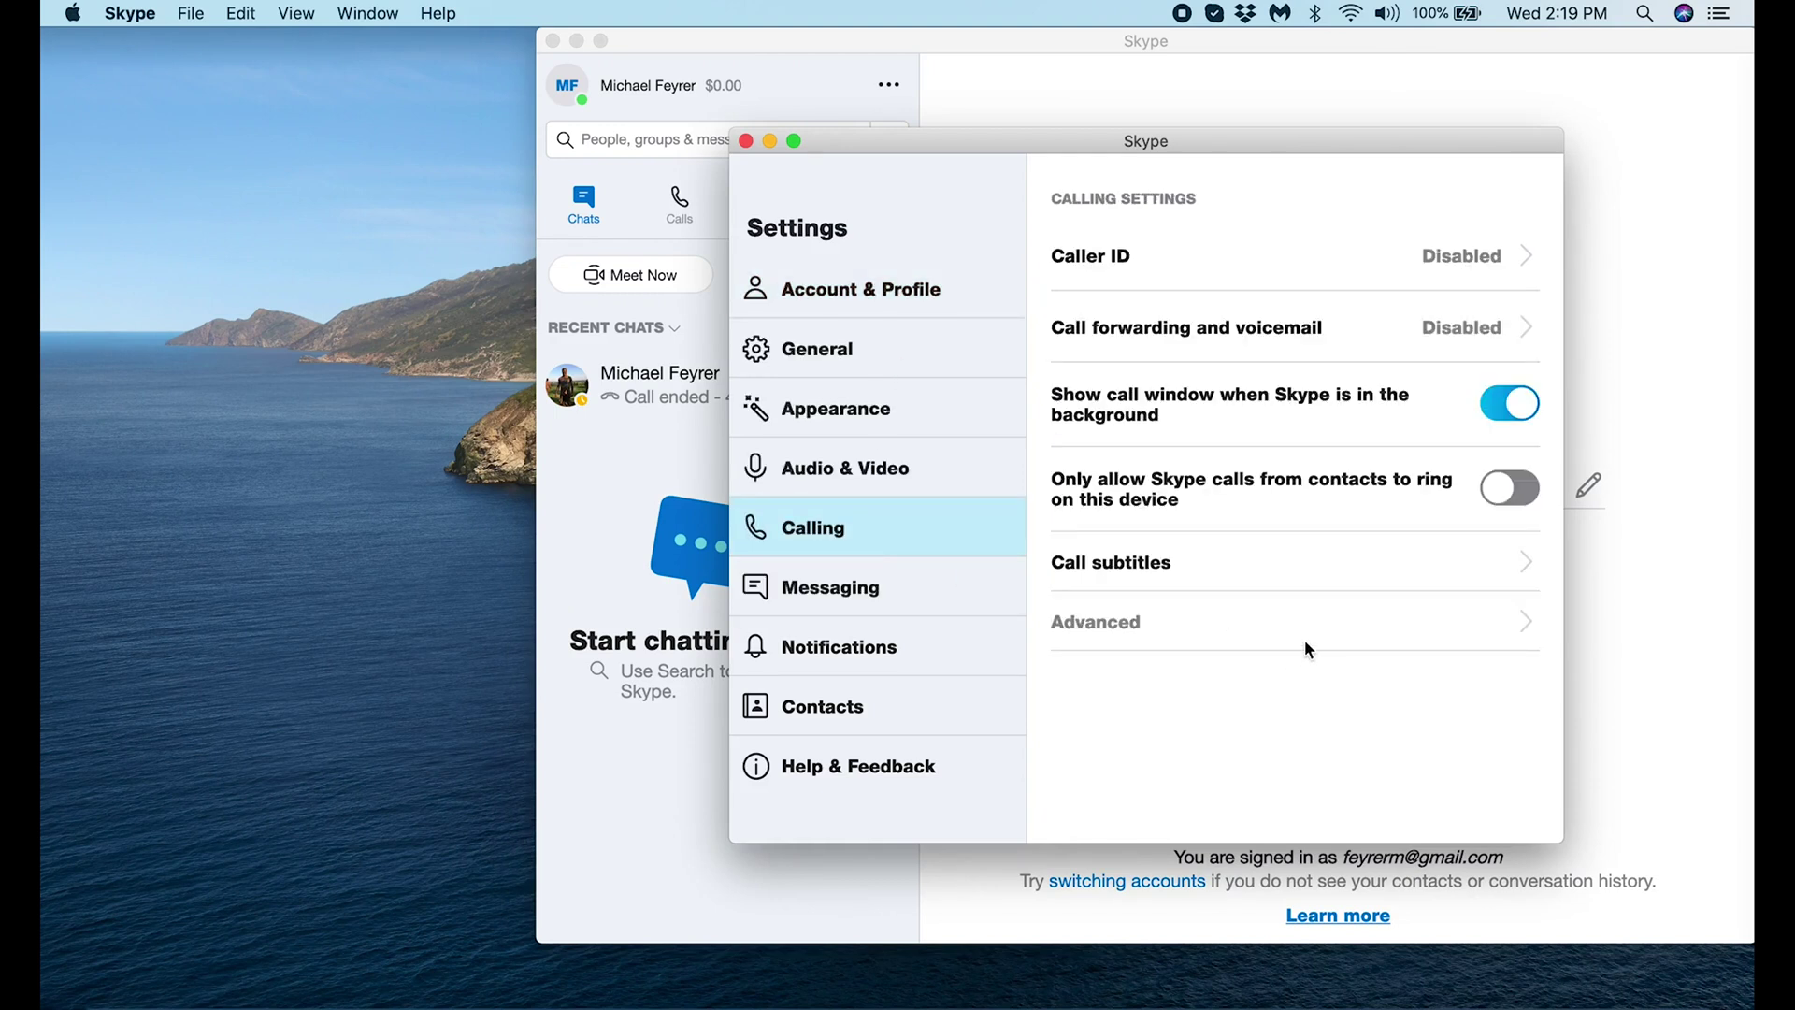
left_click(1120, 636)
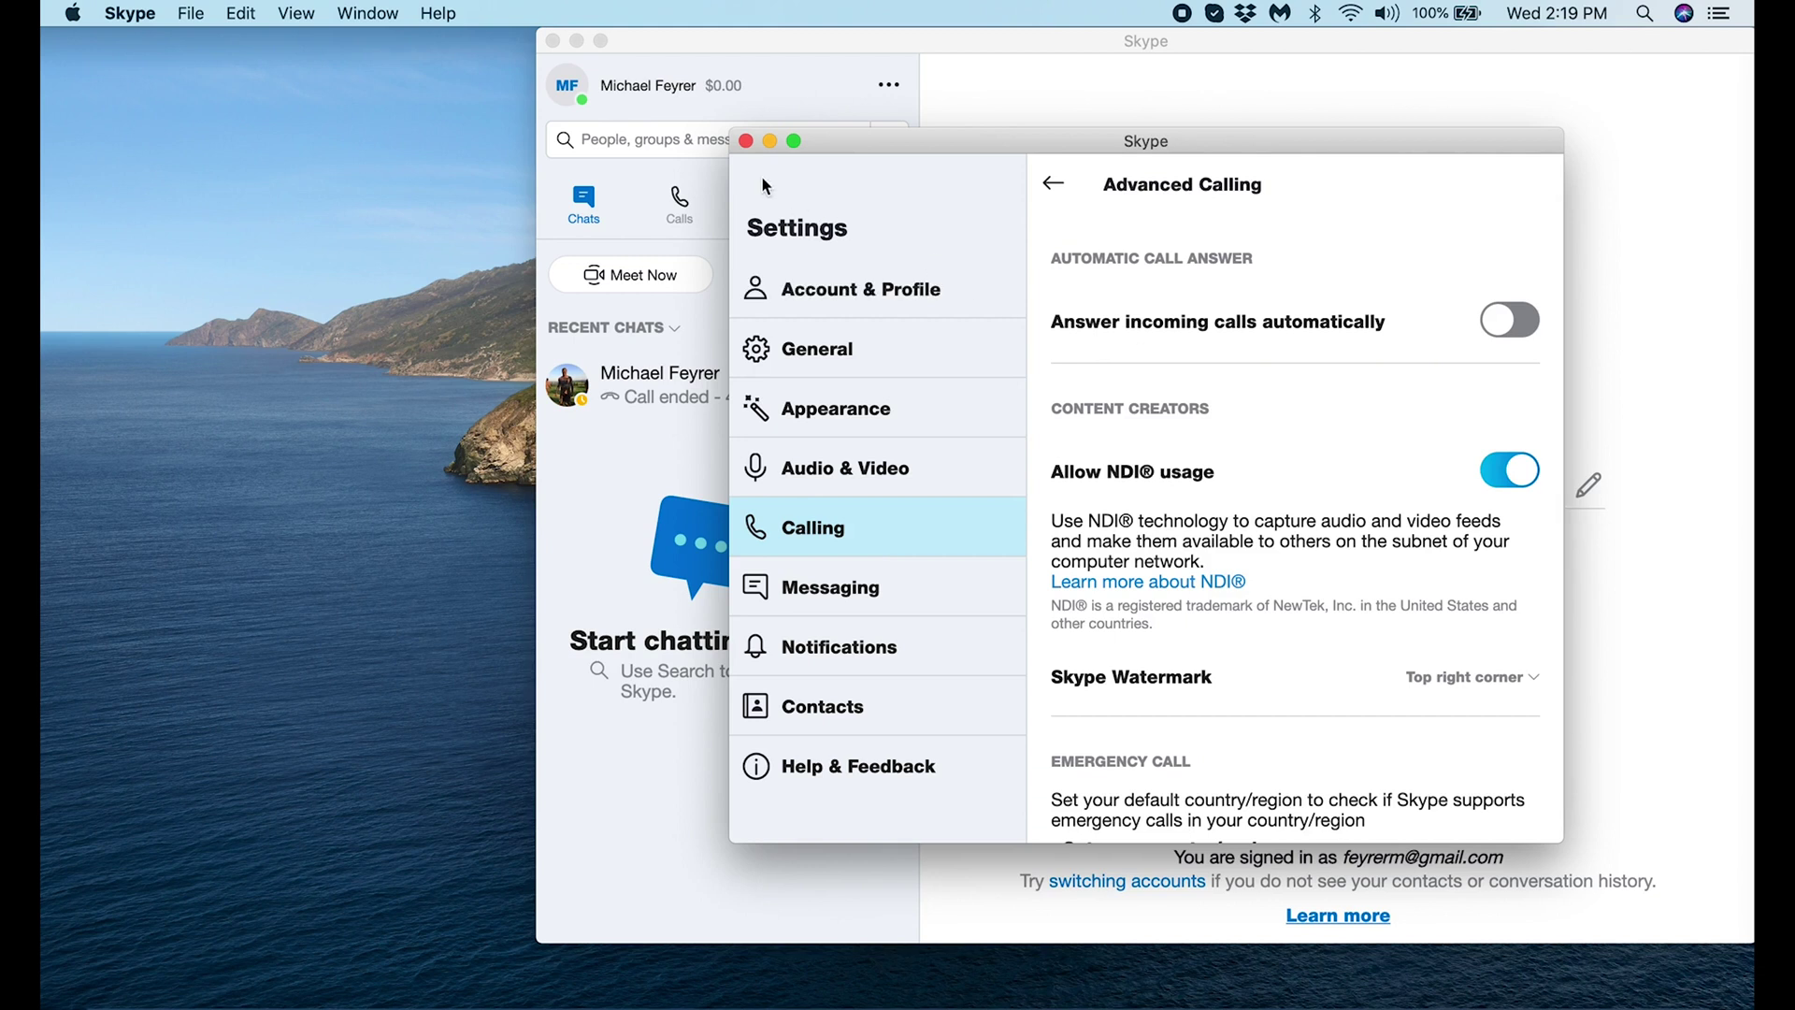
left_click(747, 141)
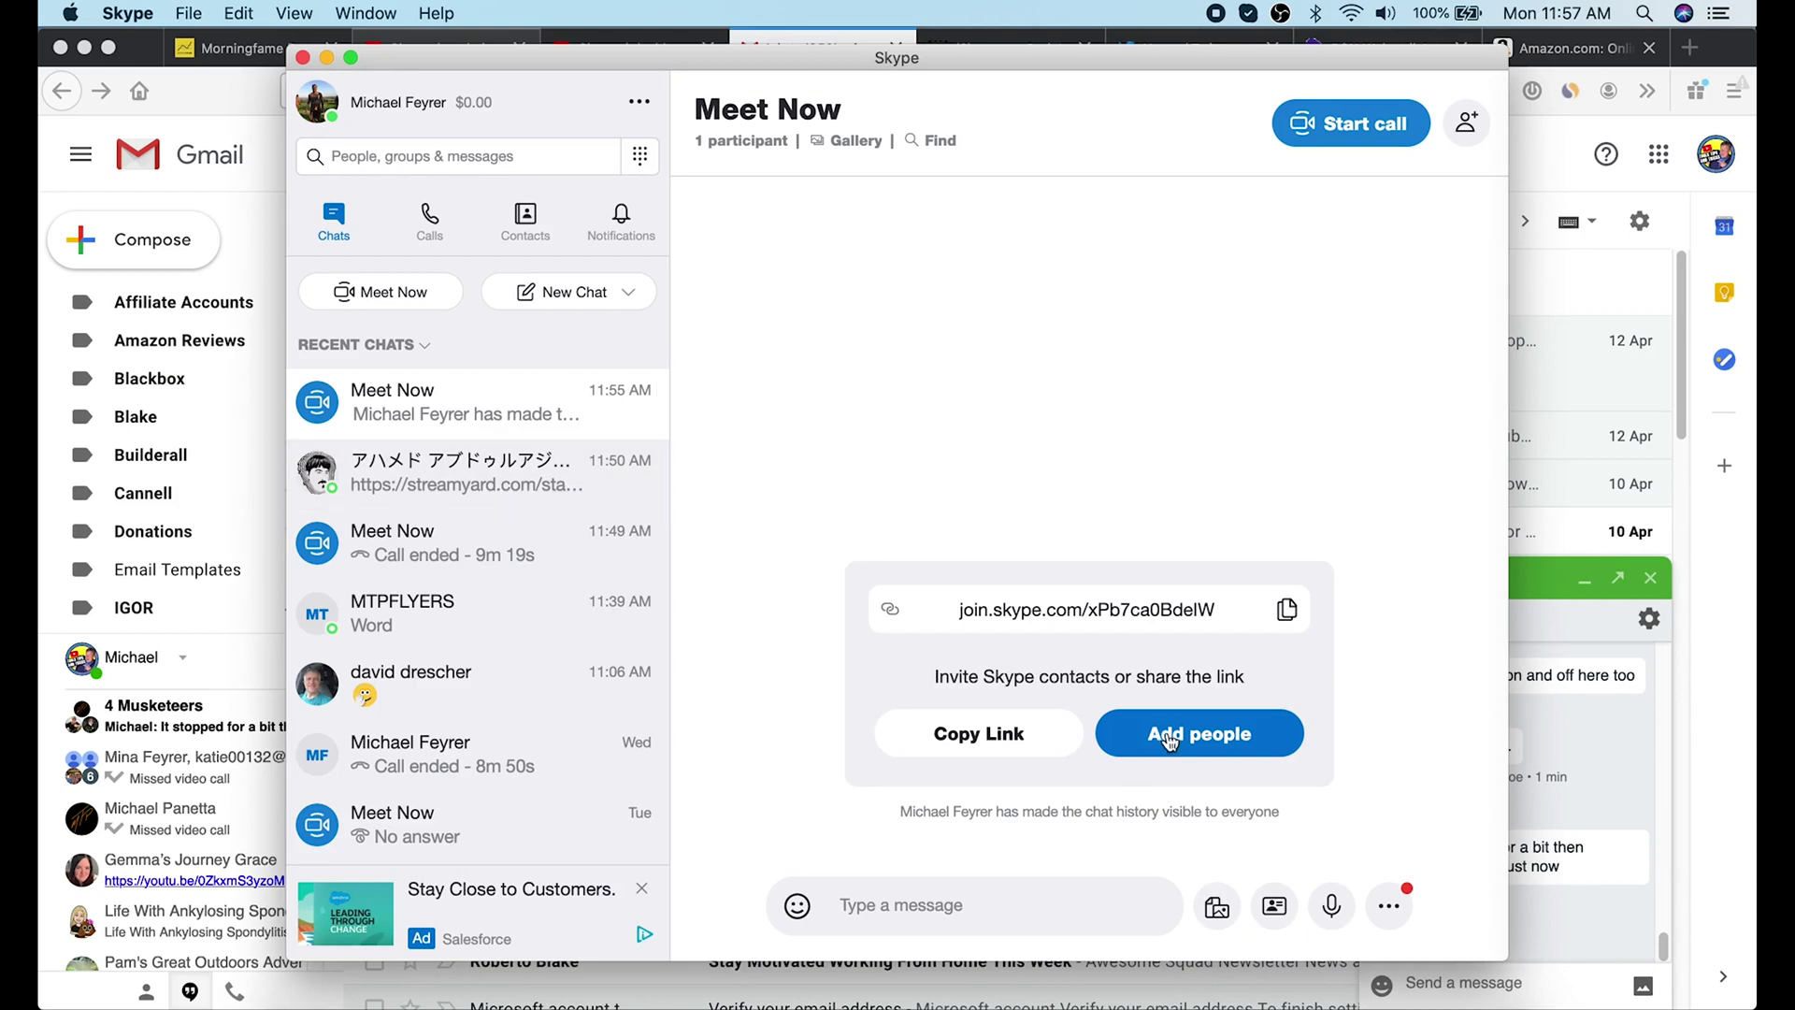
Send the Meet Now join link to the 4 Musketeers group chat and the Skype chat.
left_click(1550, 982)
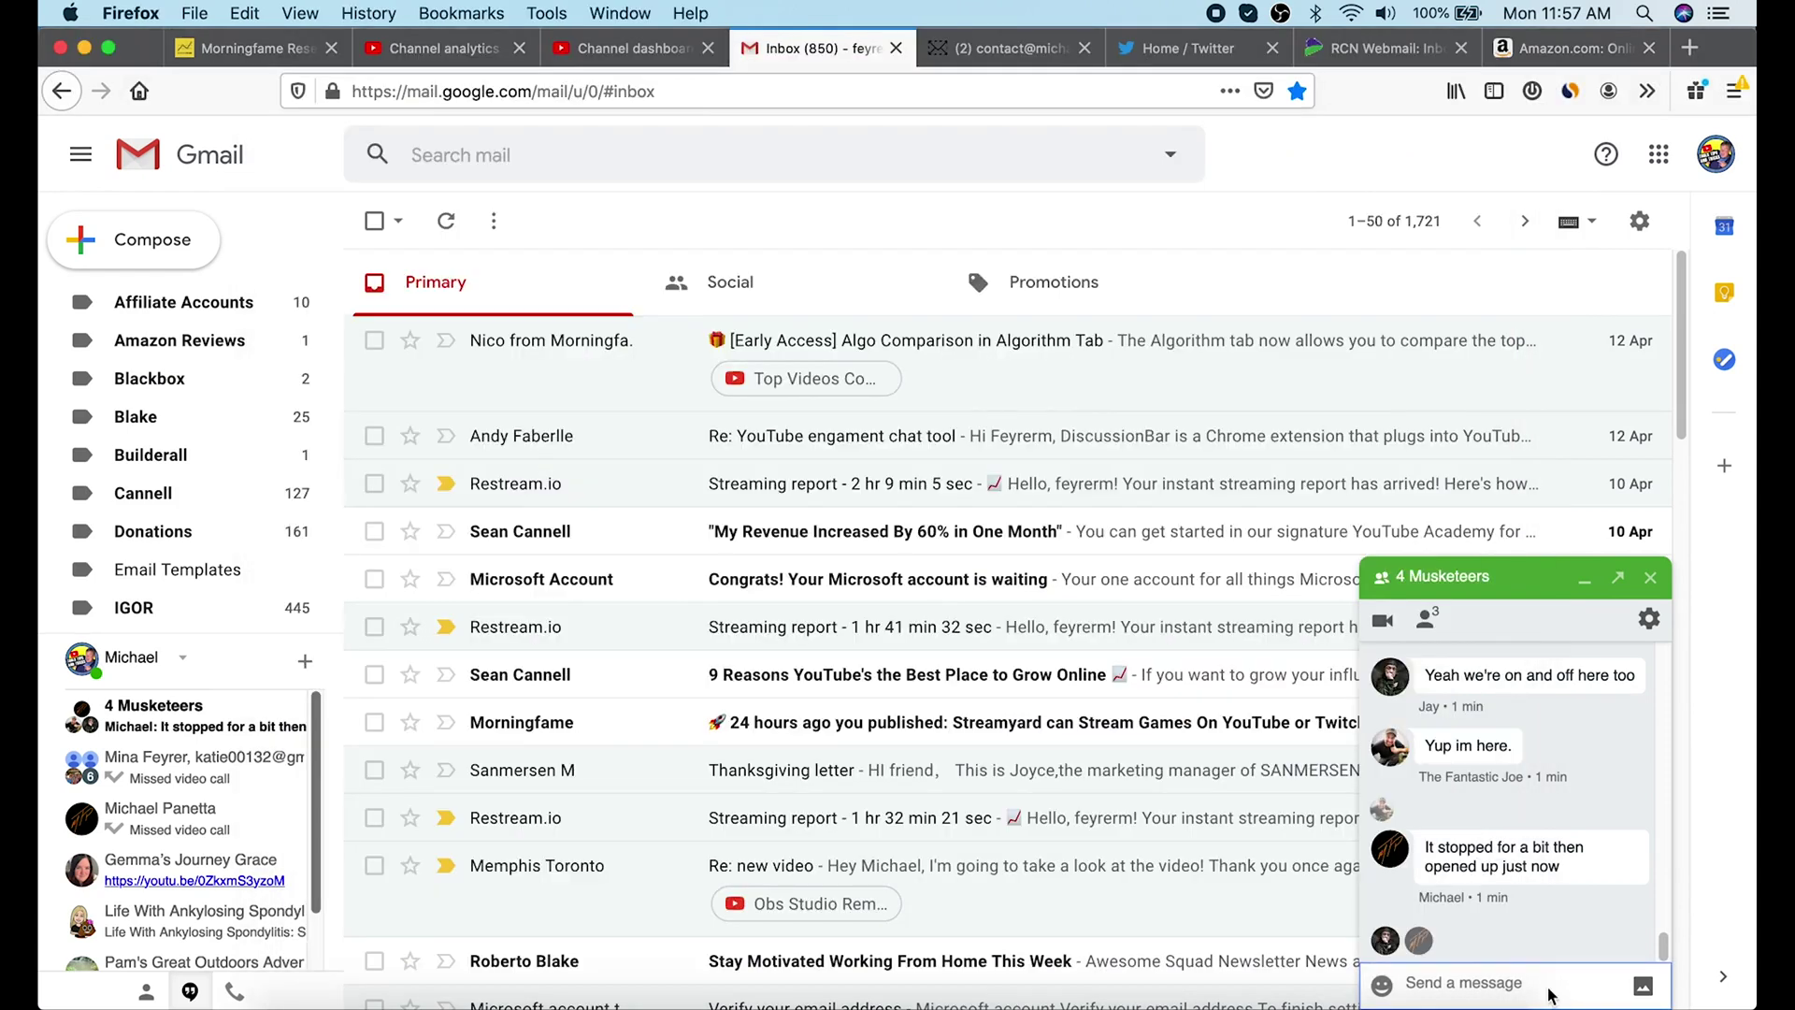
type("https://join.skype.com/kPb7ca0BdeIW")
key("Return")
key("super+Tab")
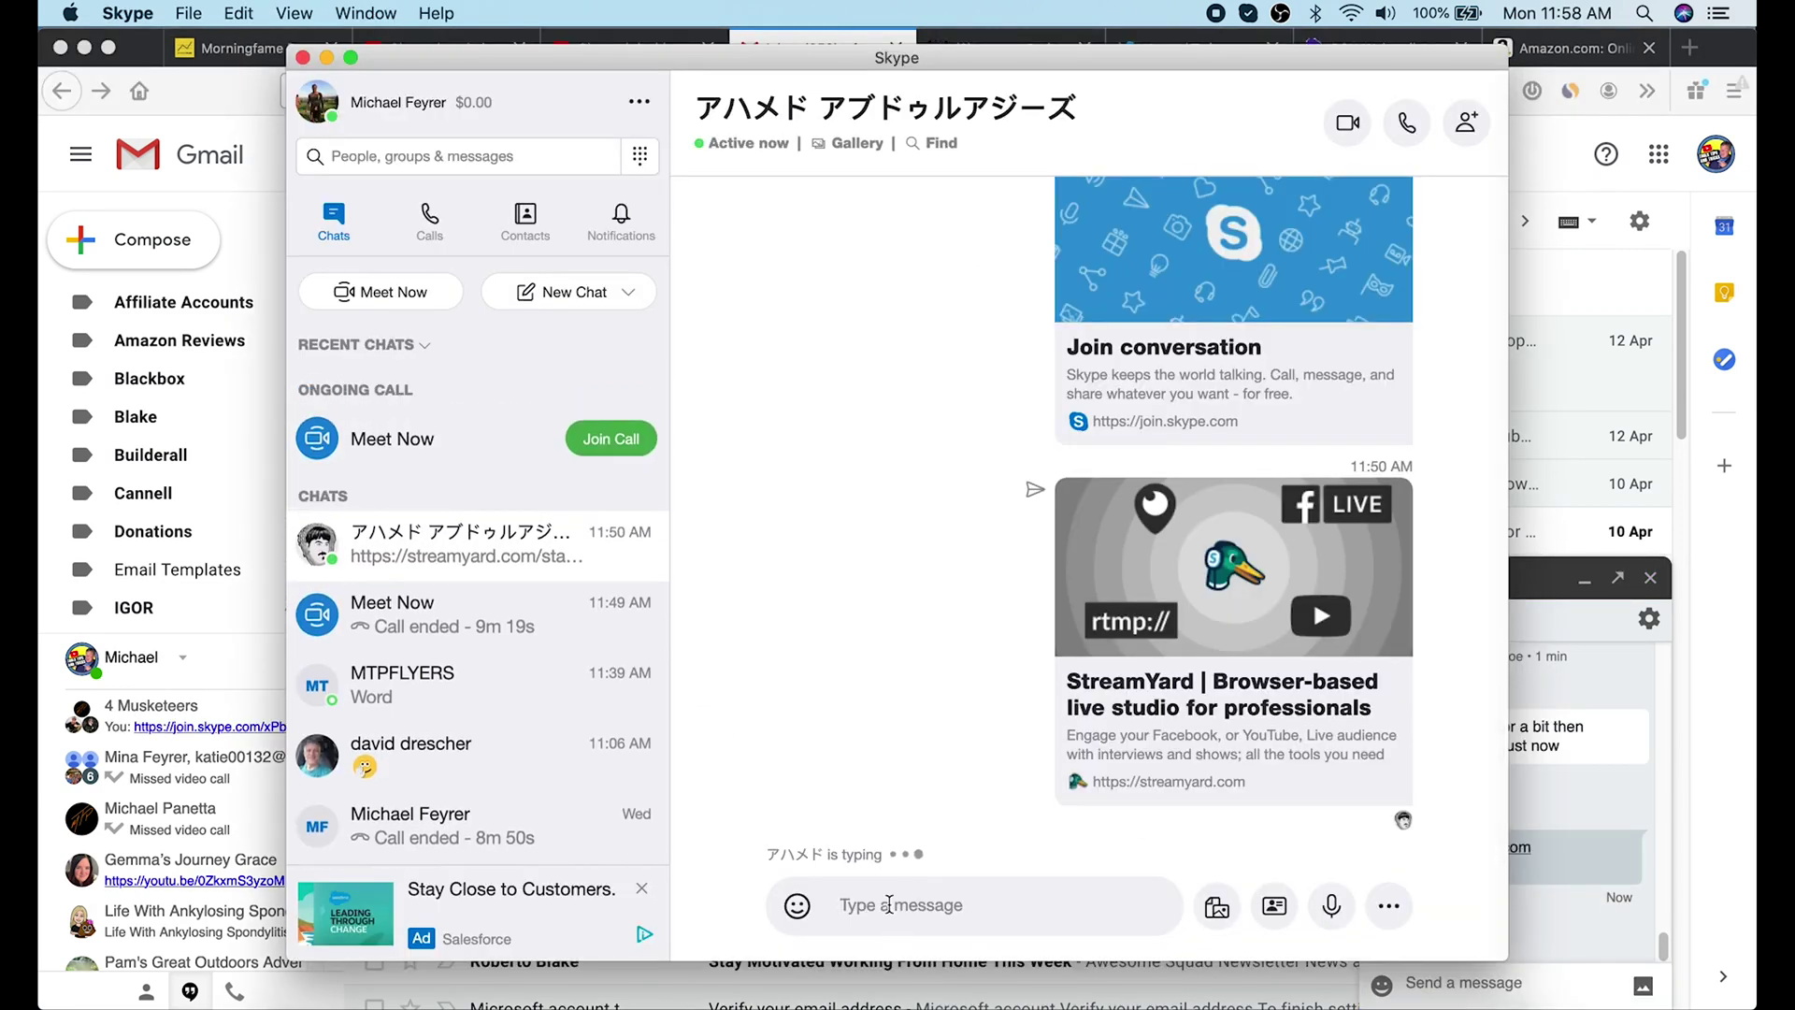
type("https://join.skype.com/xPb7ca0BdelW")
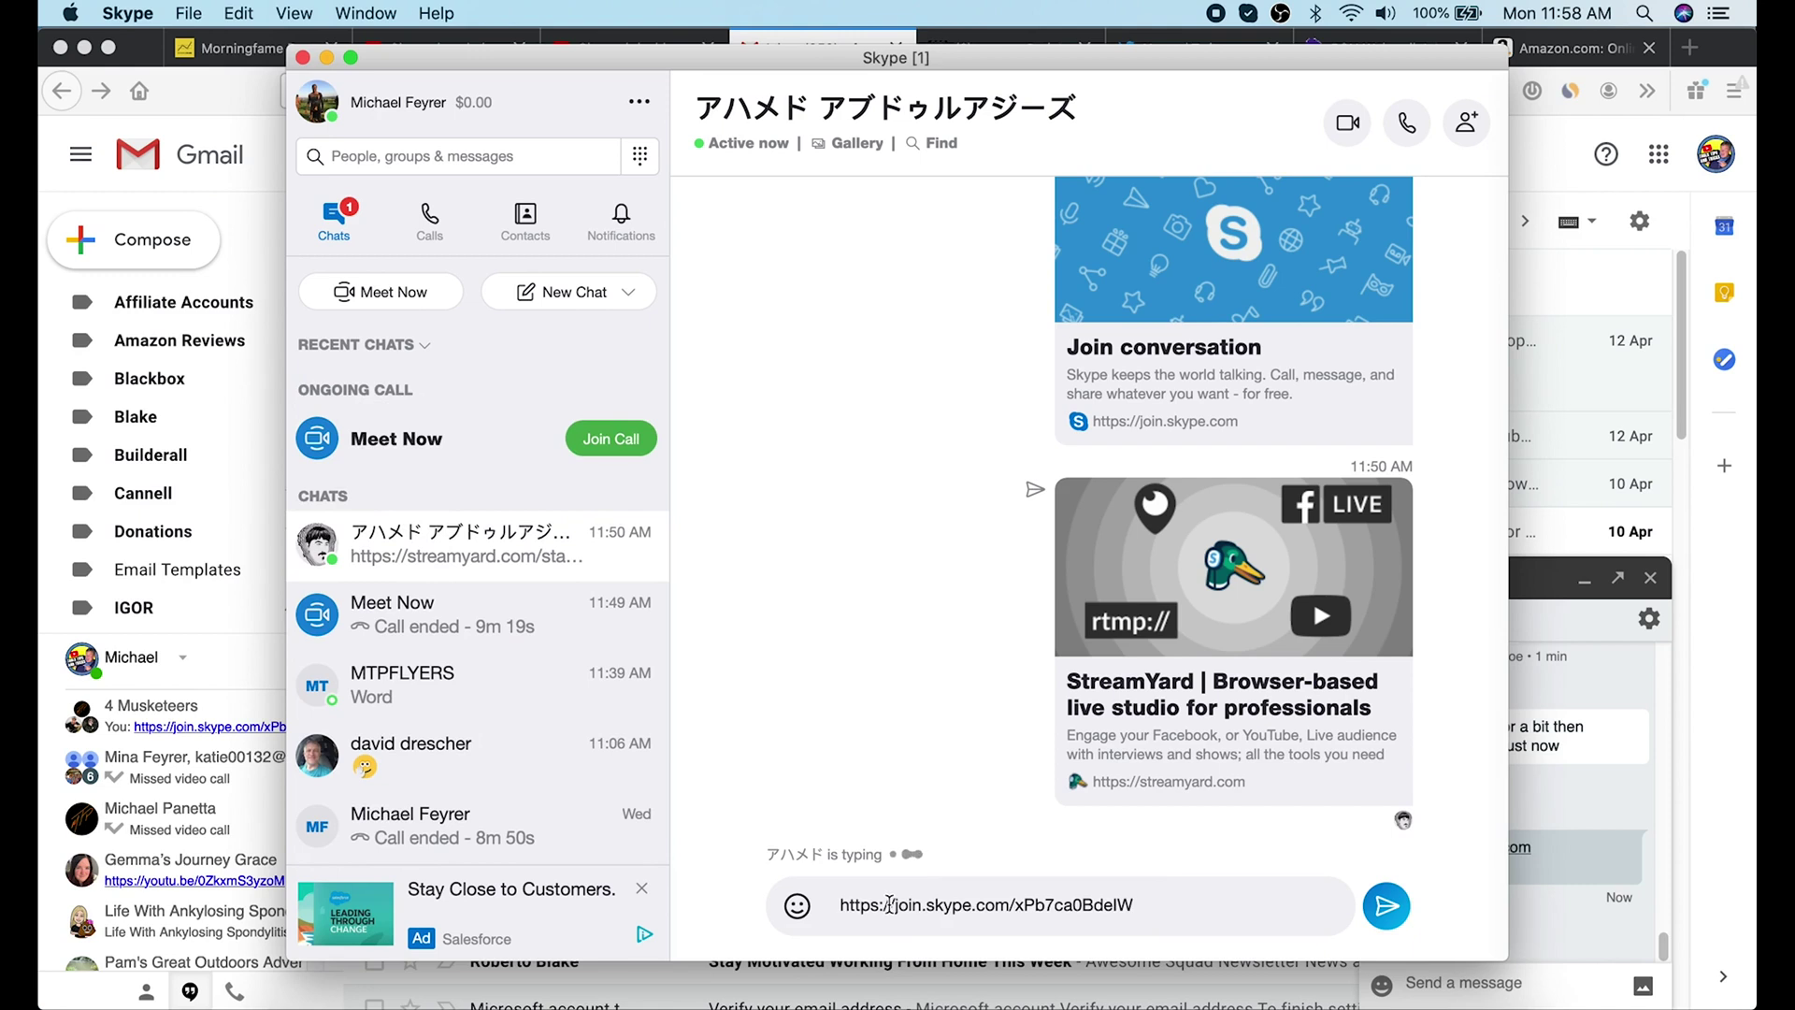
key("Return")
Open the Meet Now conversation and join the call.
left_click(475, 443)
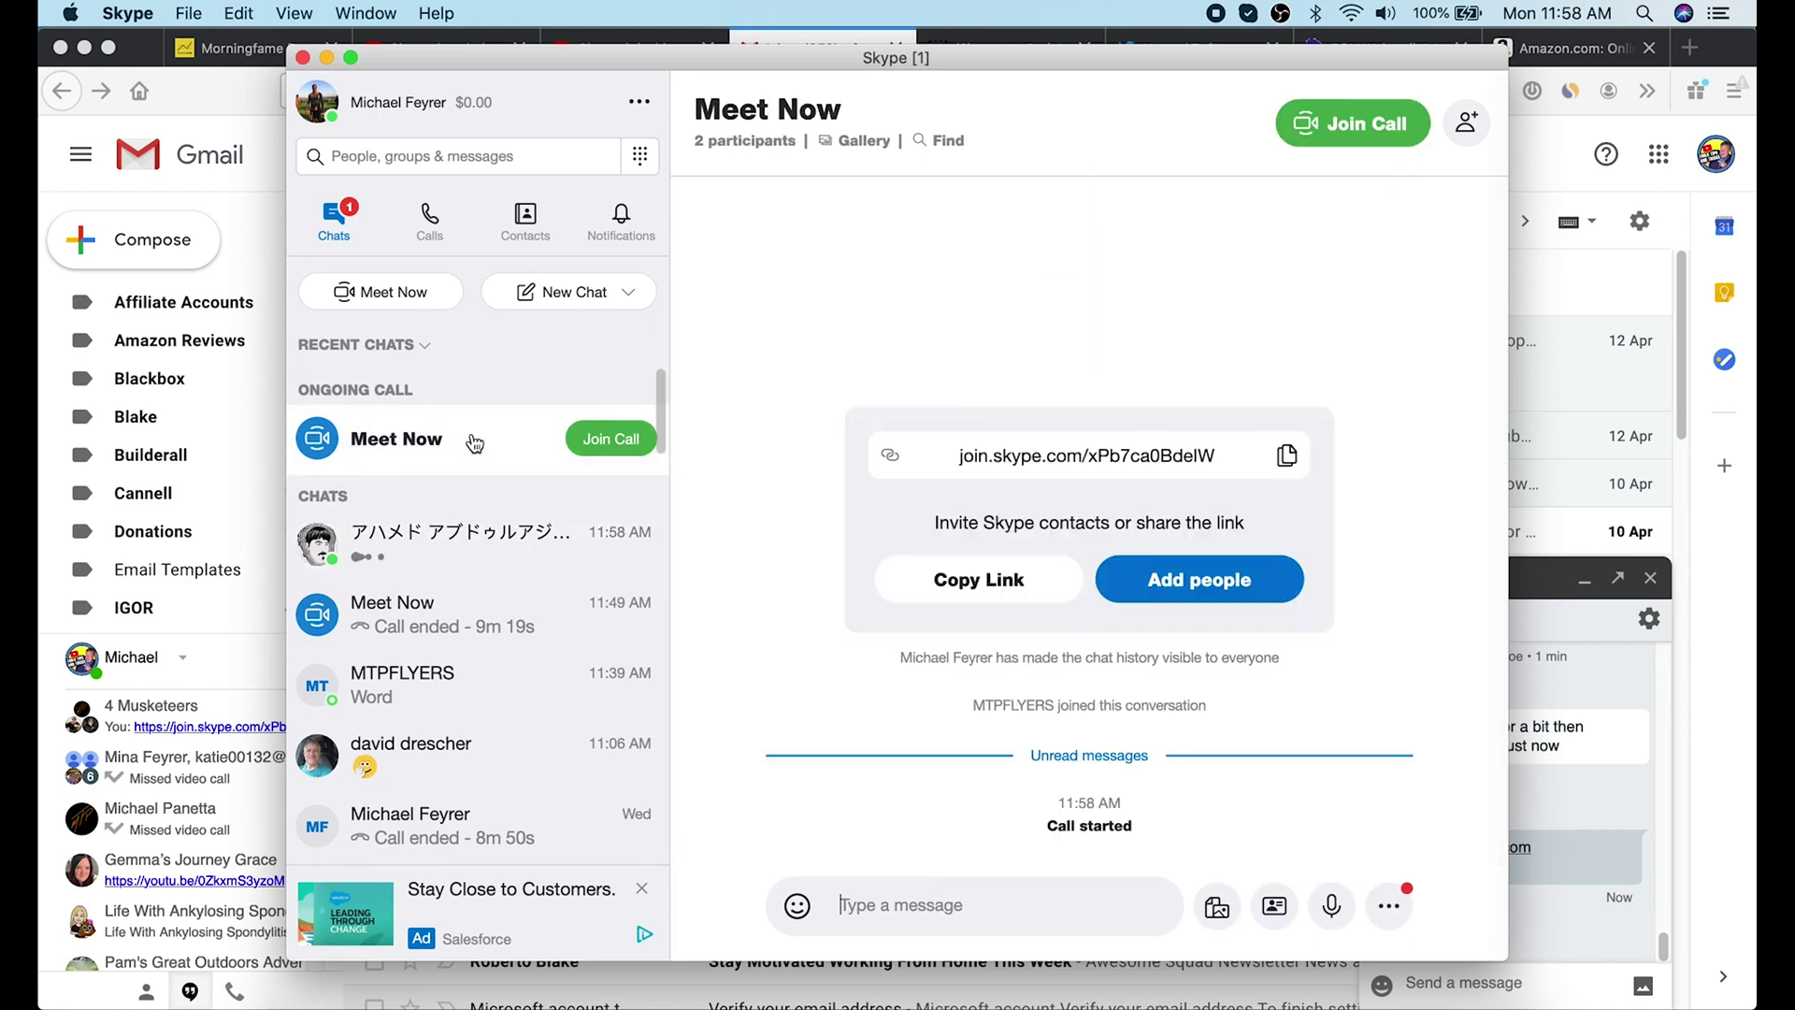
left_click(595, 440)
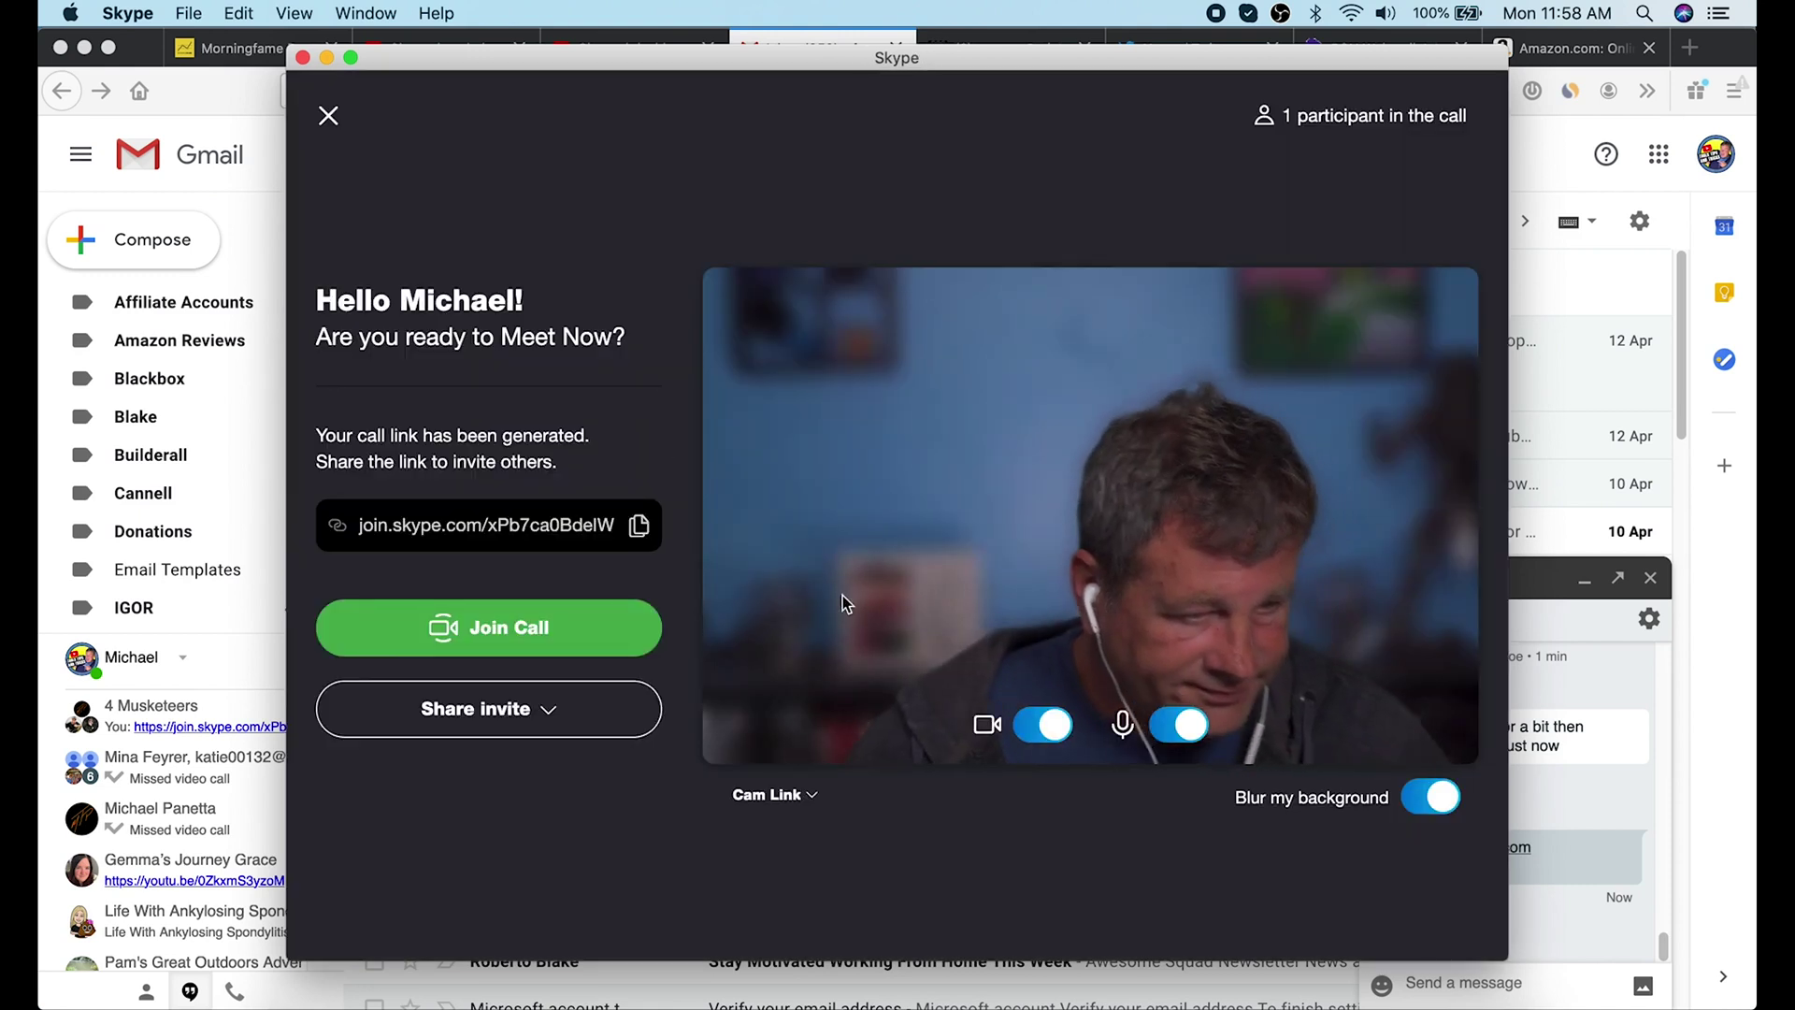
left_click(565, 631)
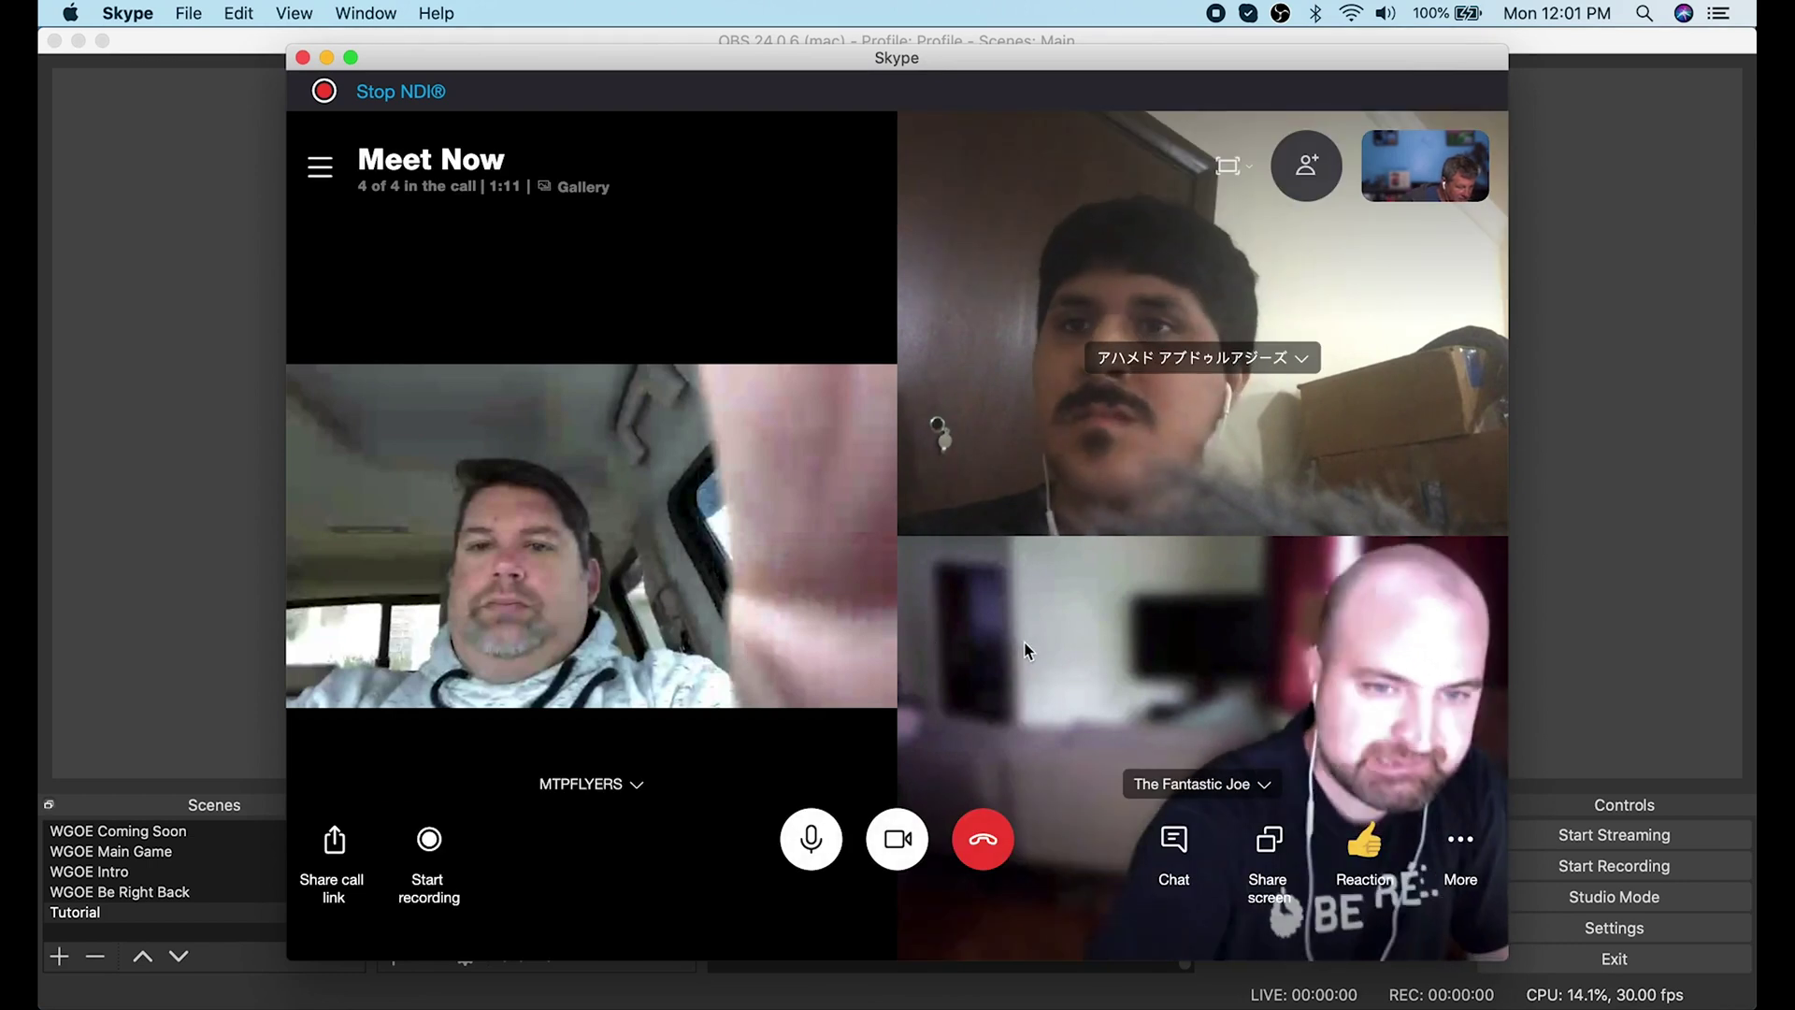
Add an NDI source named for the guest, showing the first Skype live feed, in the top-right panel behind the overlay.
left_click(258, 677)
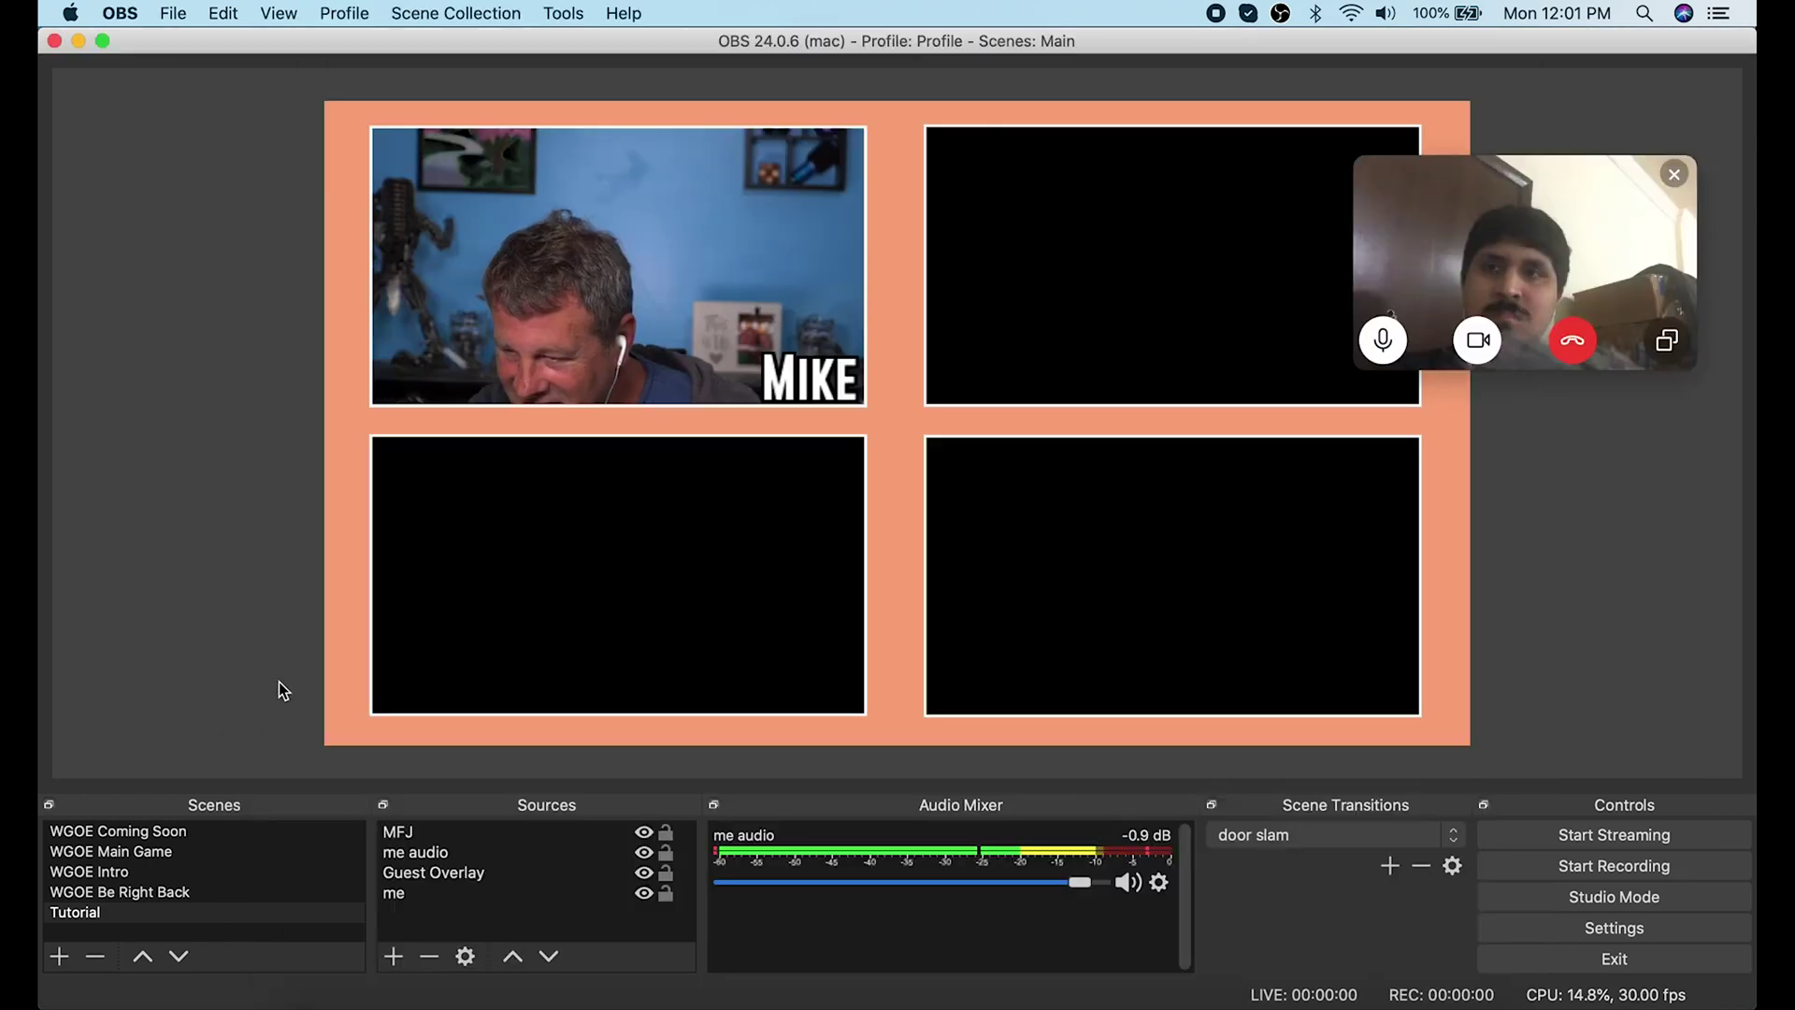
left_click(400, 958)
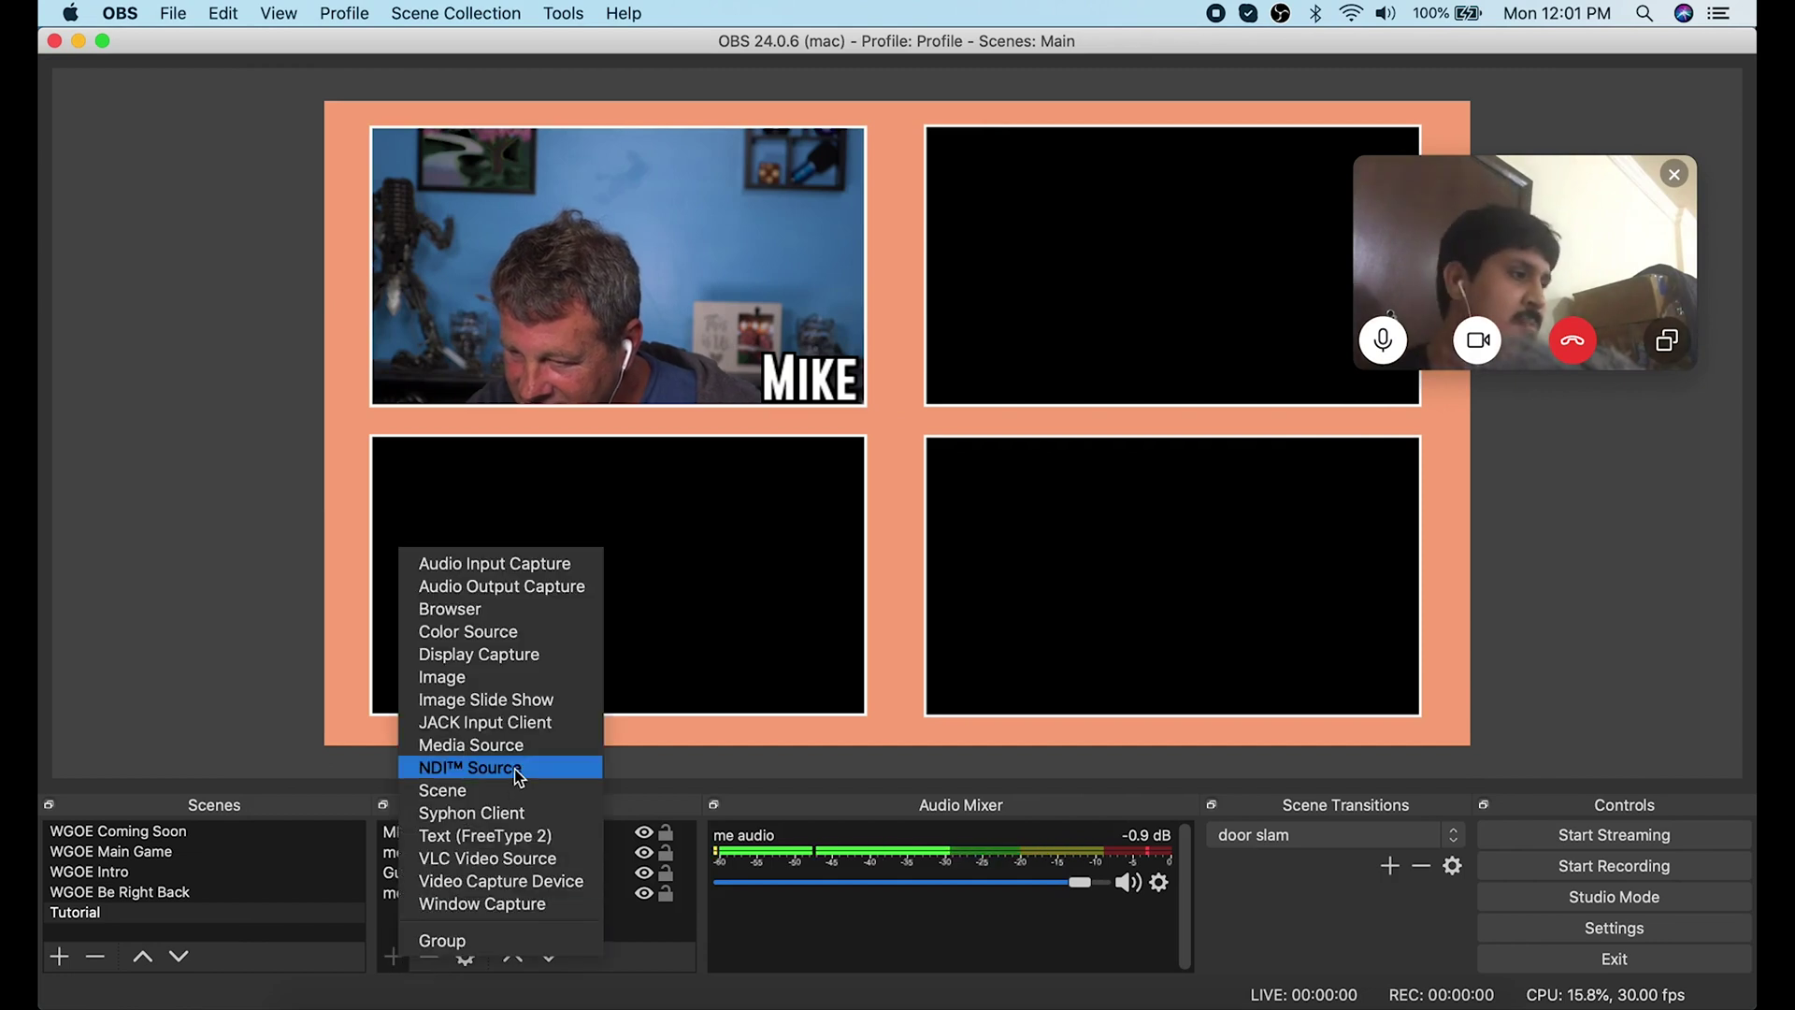
left_click(468, 768)
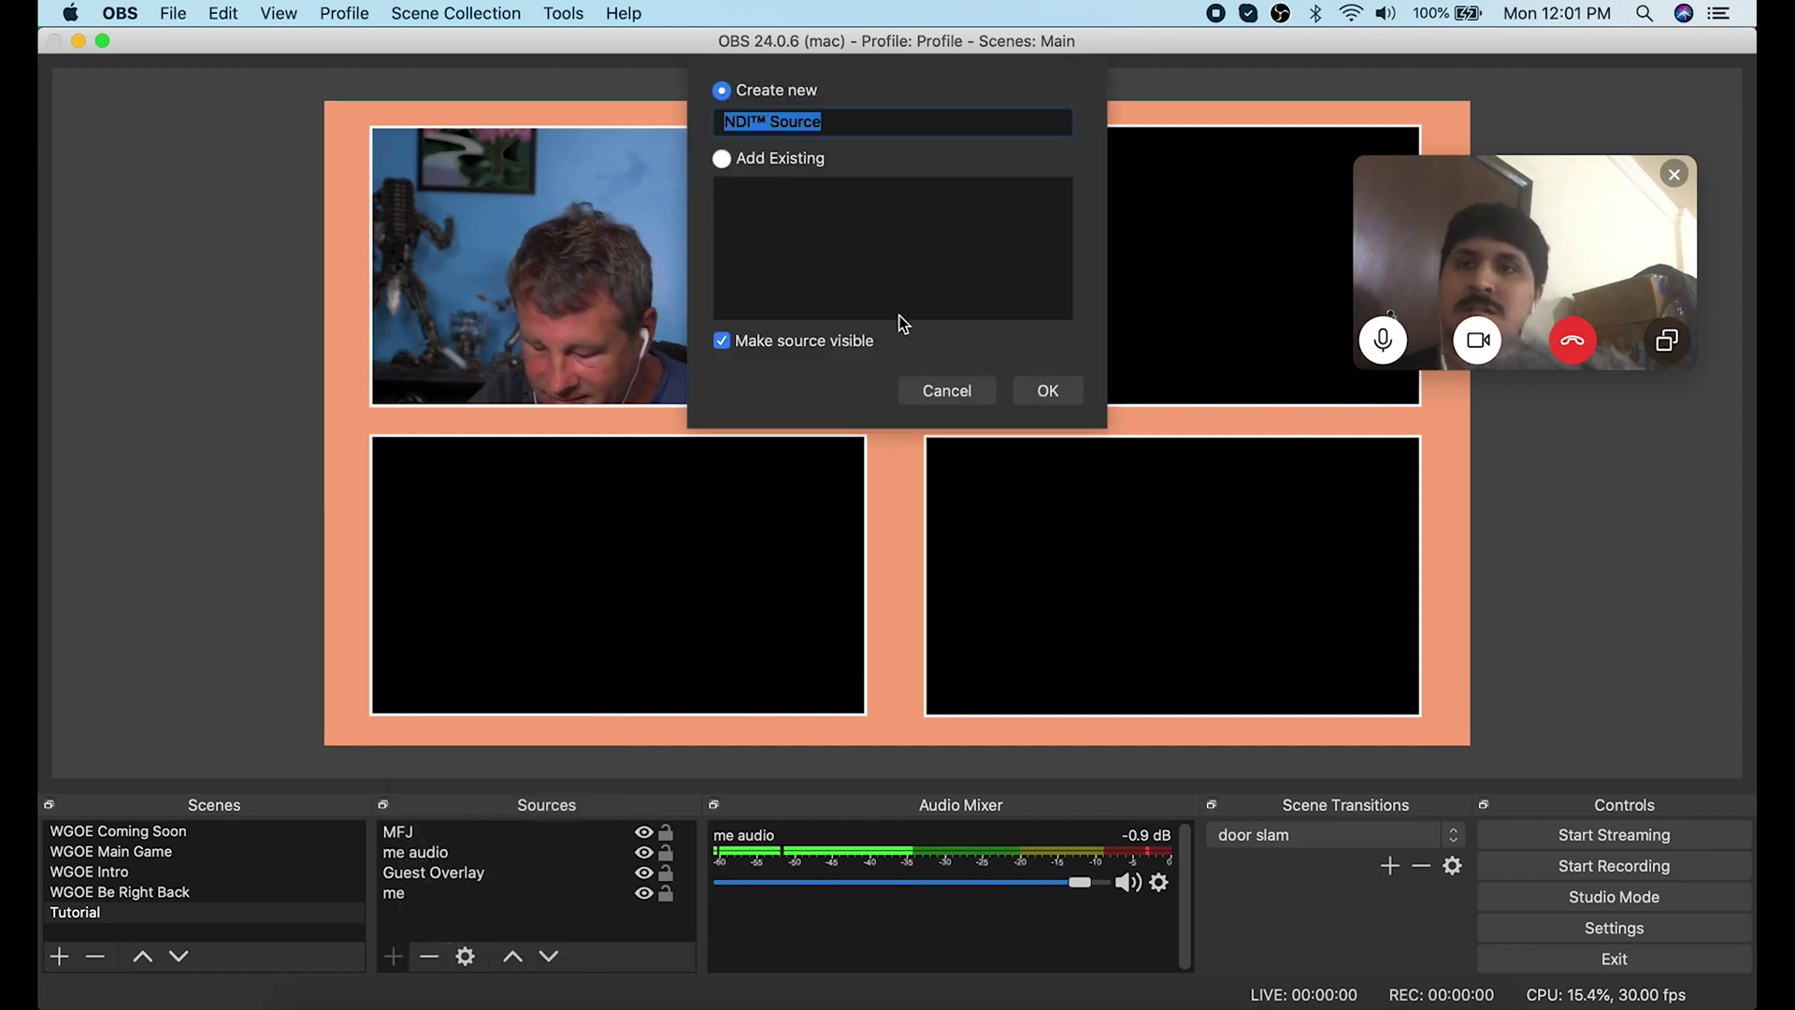
type("Joe")
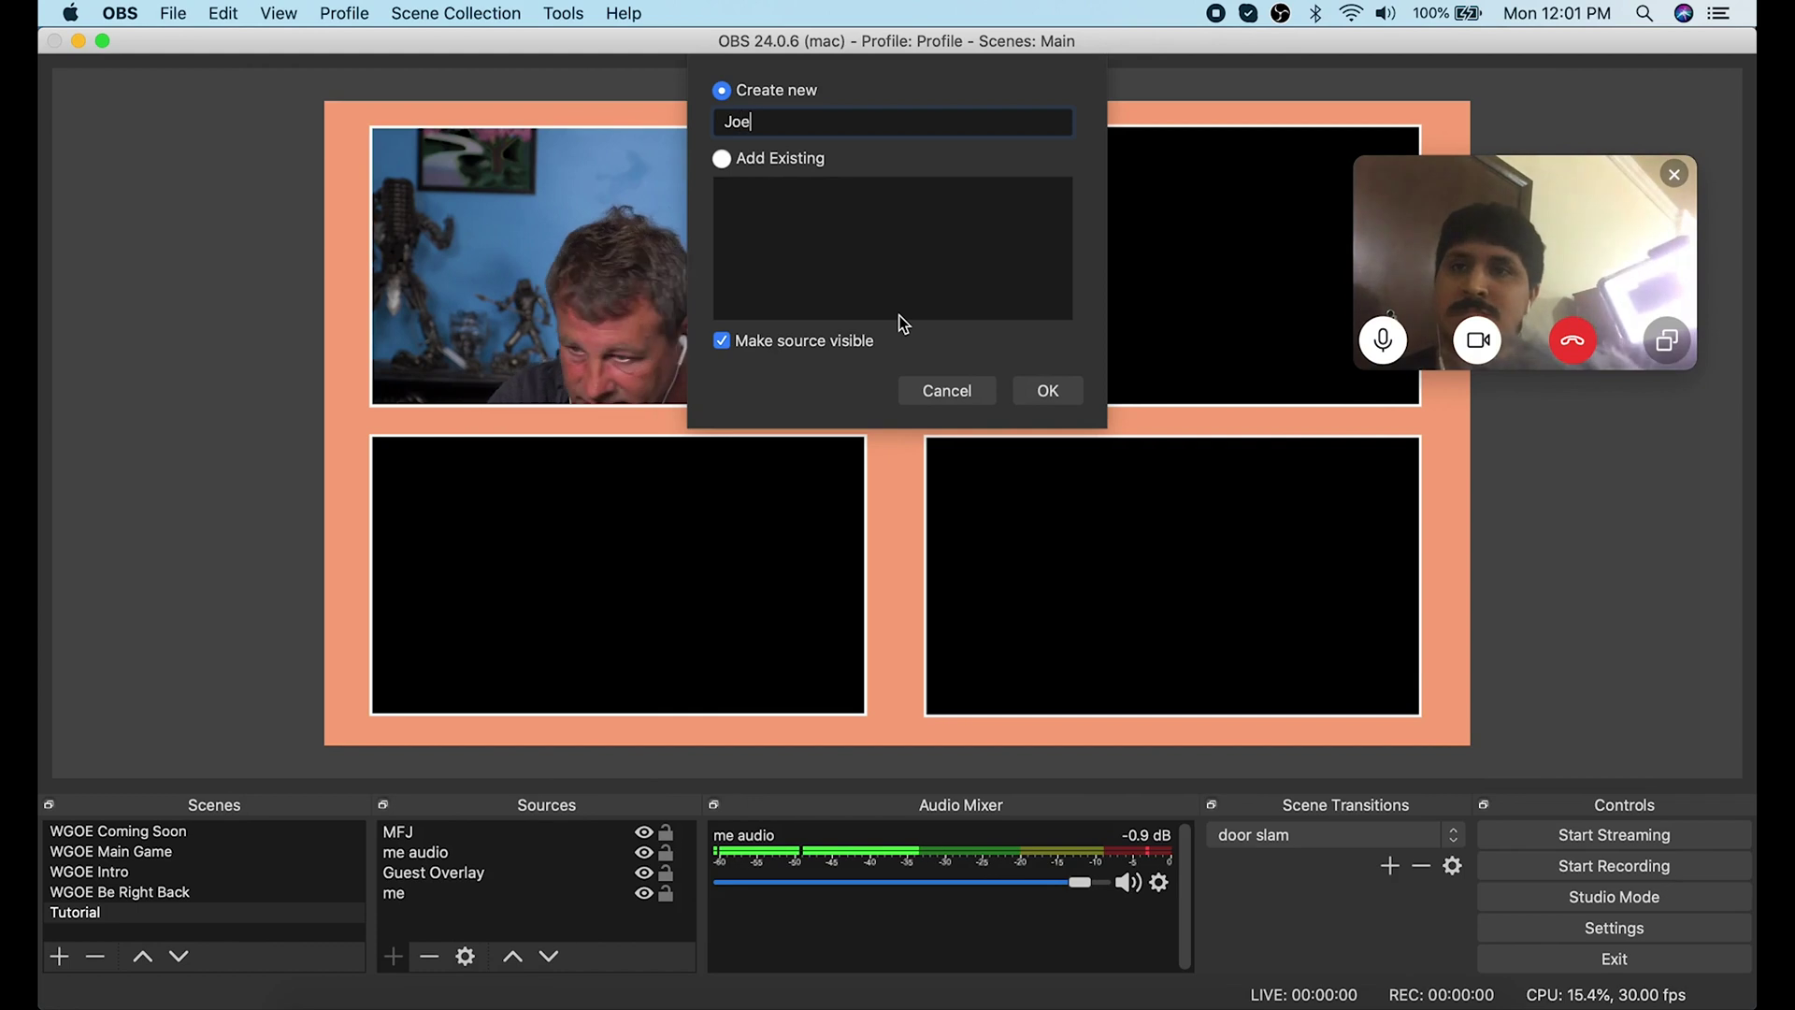
left_click(1059, 389)
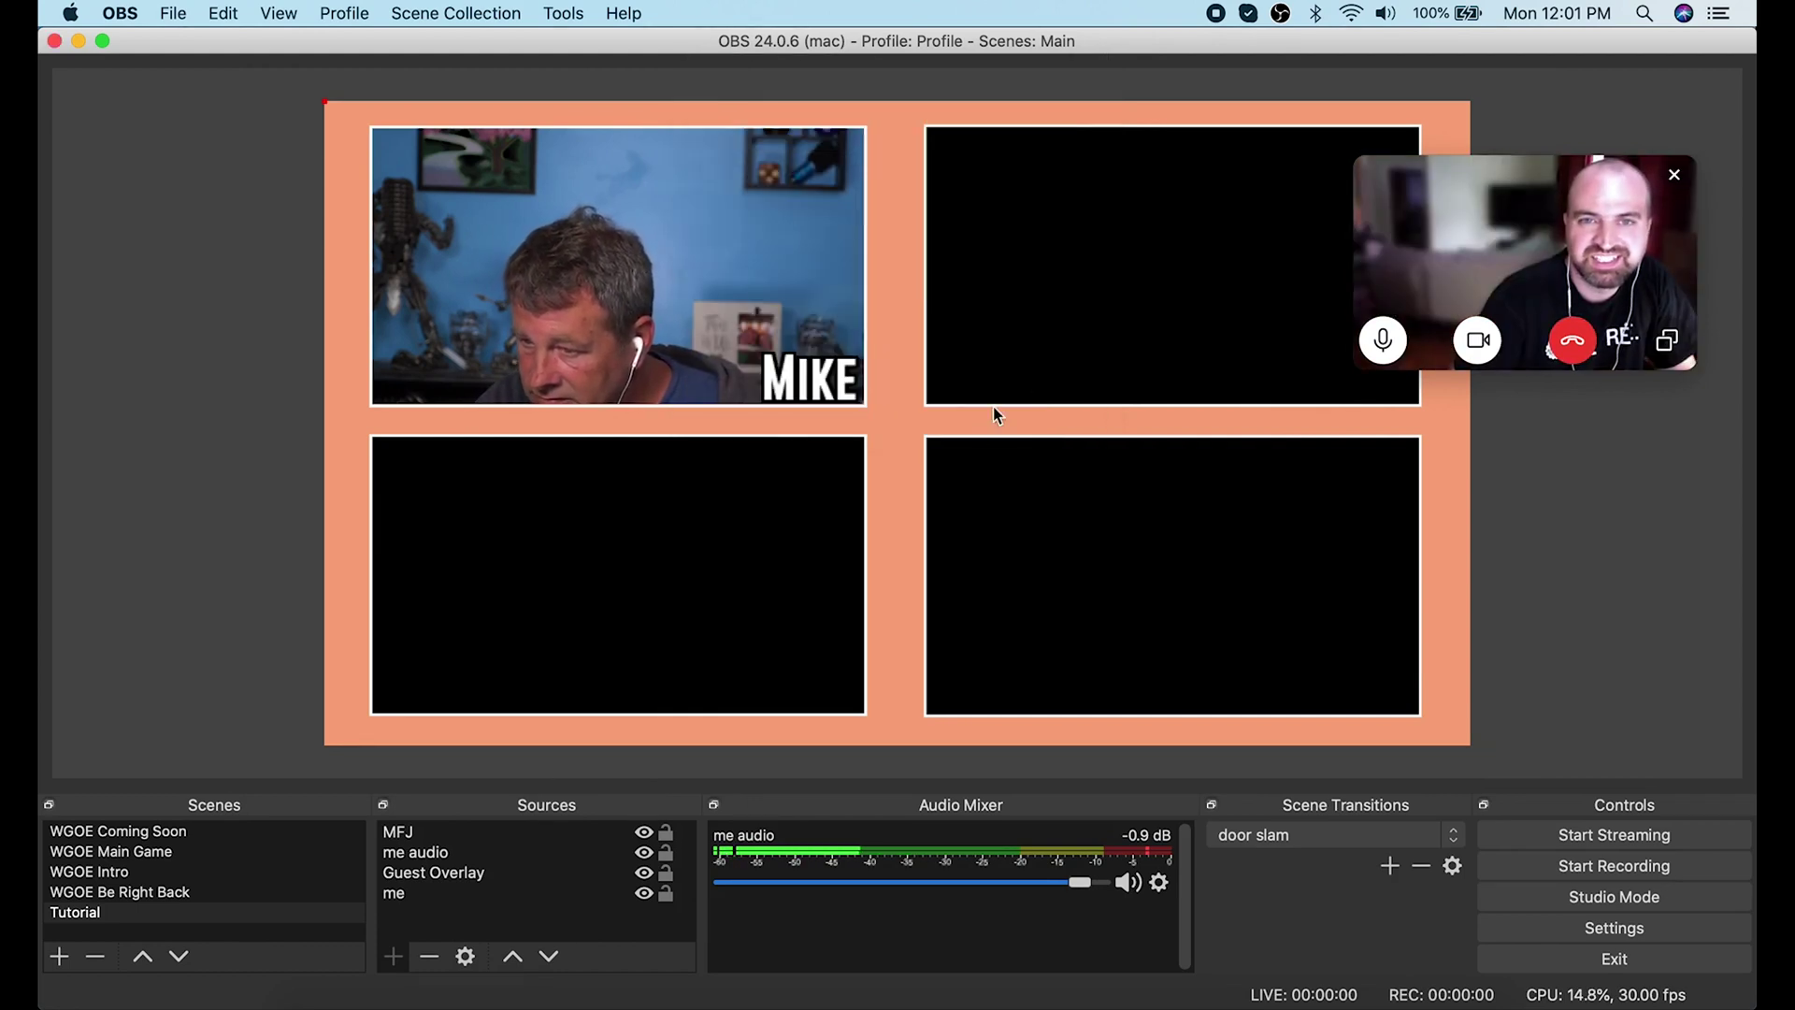
left_click(1247, 581)
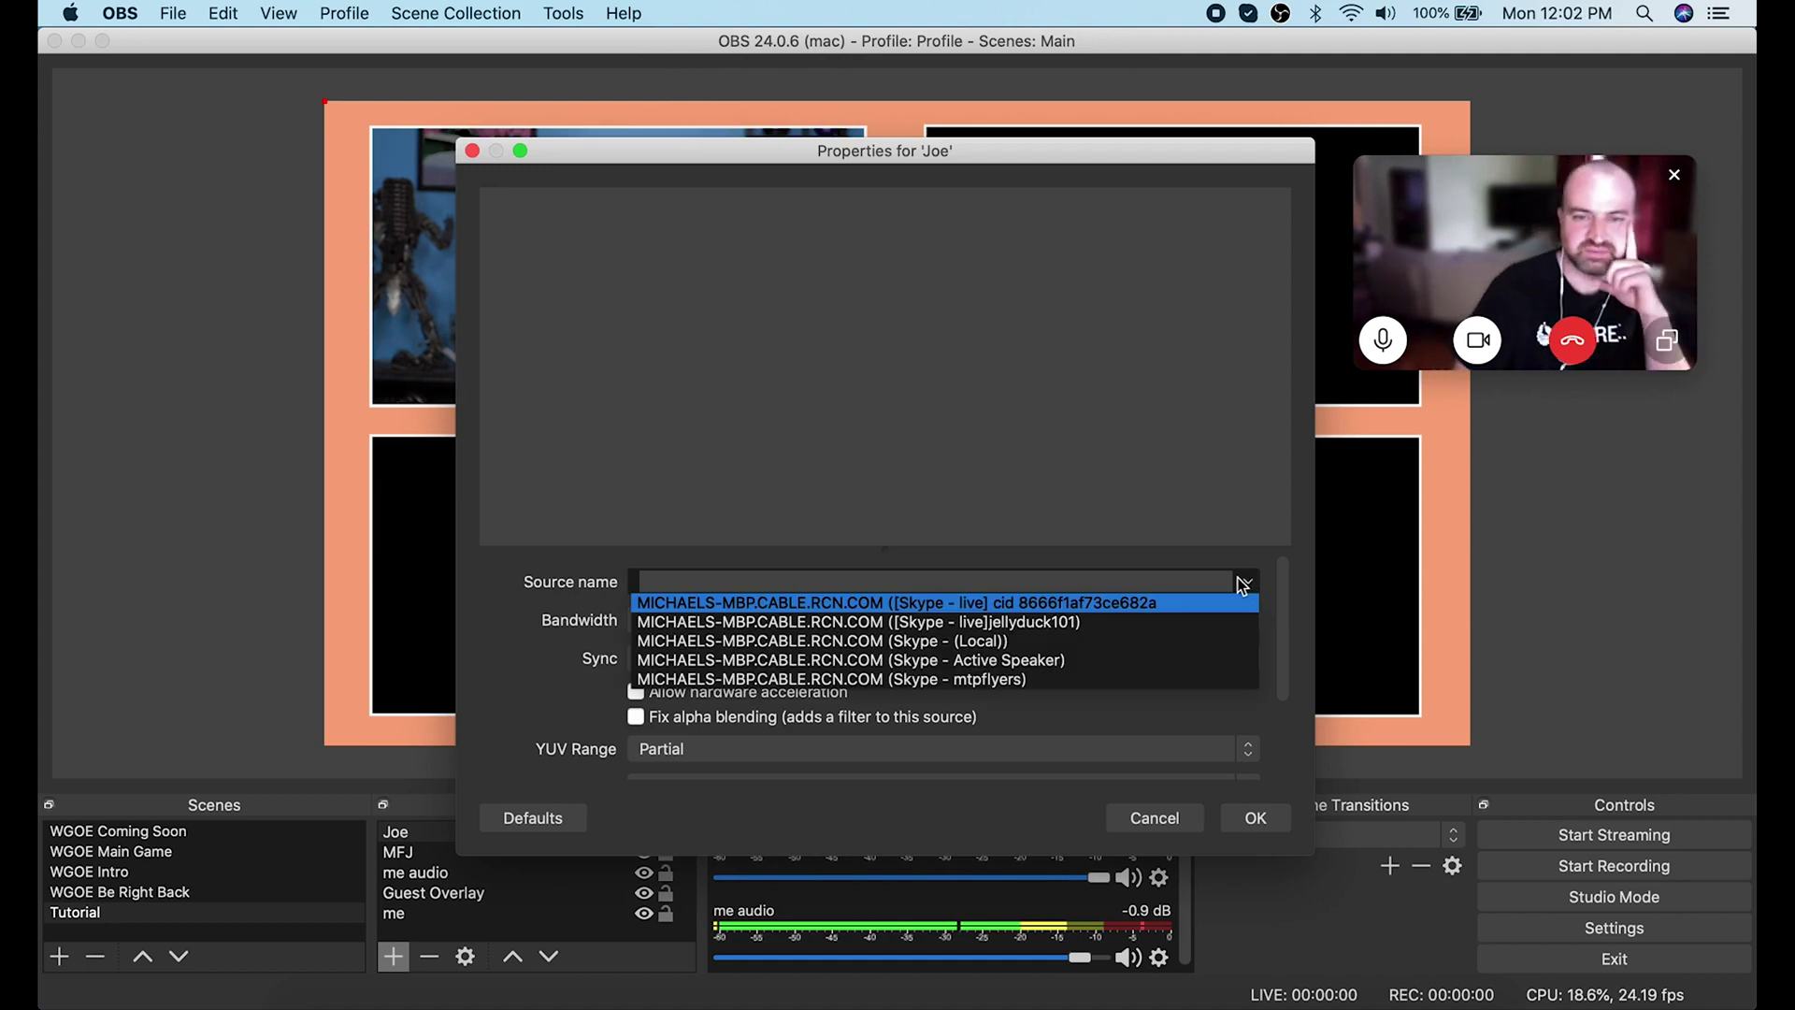
left_click(1132, 603)
left_click(1254, 818)
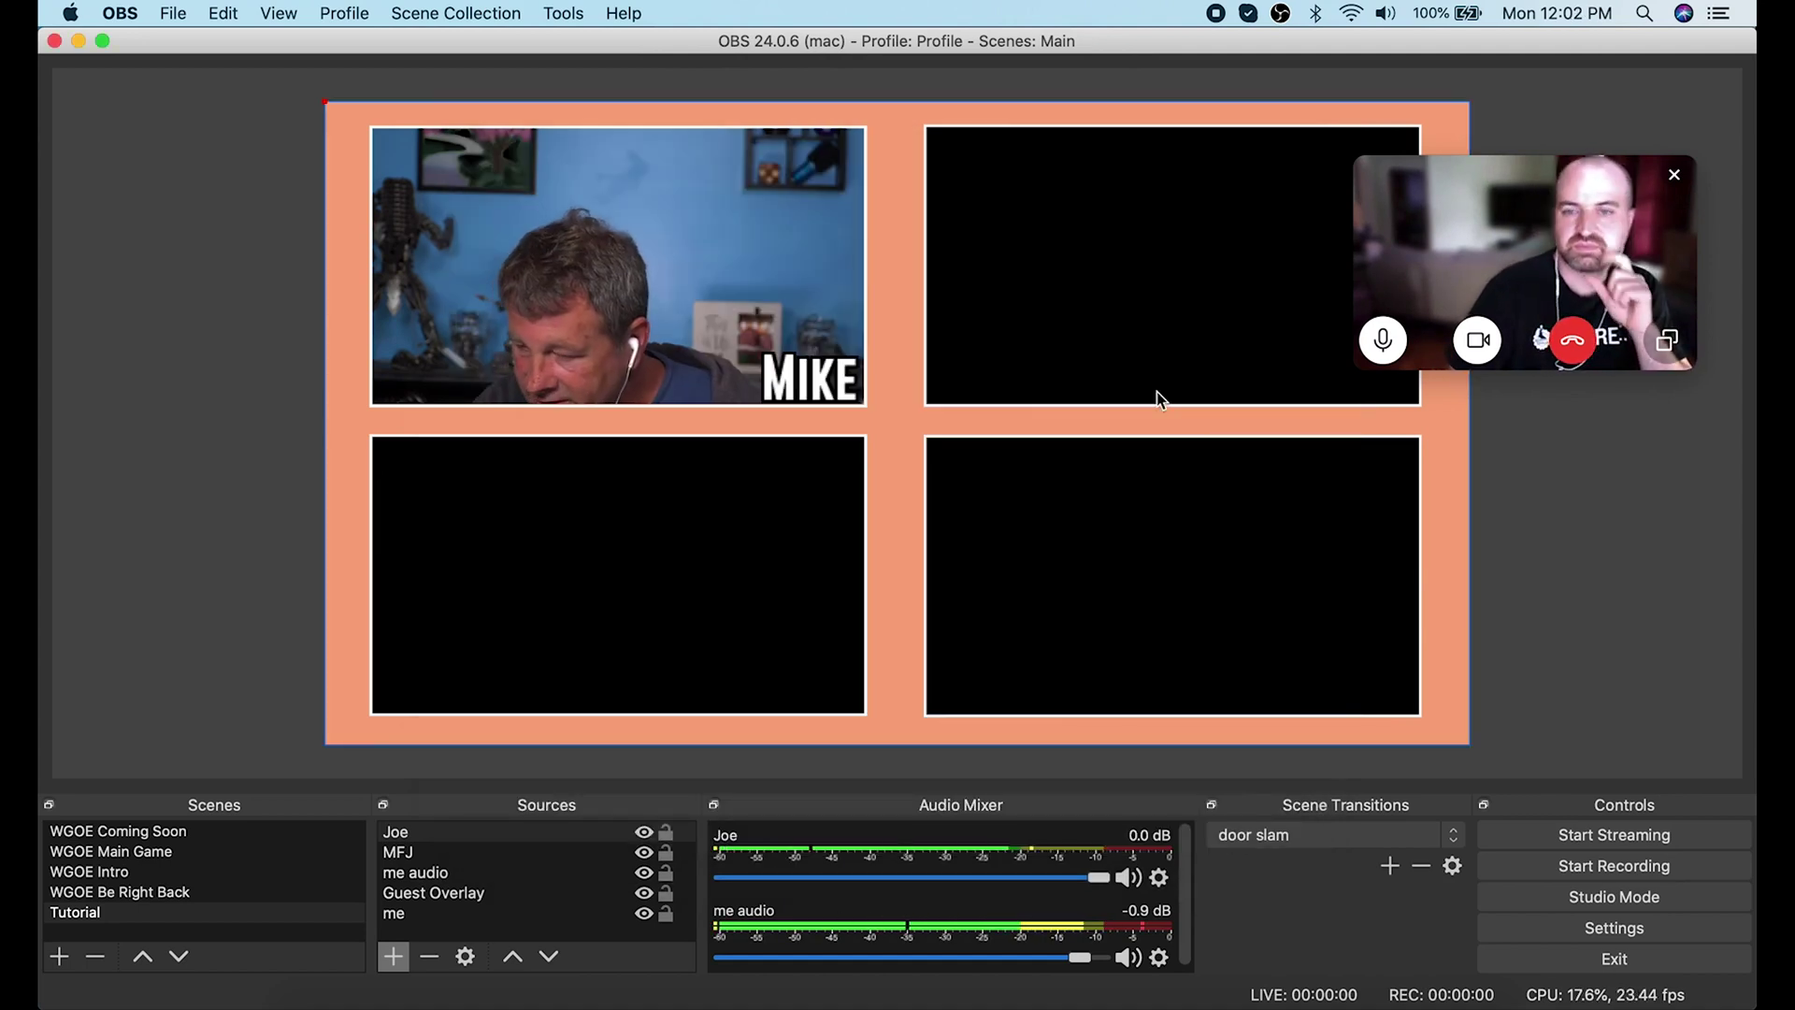
left_click_drag(514, 301, 1113, 321)
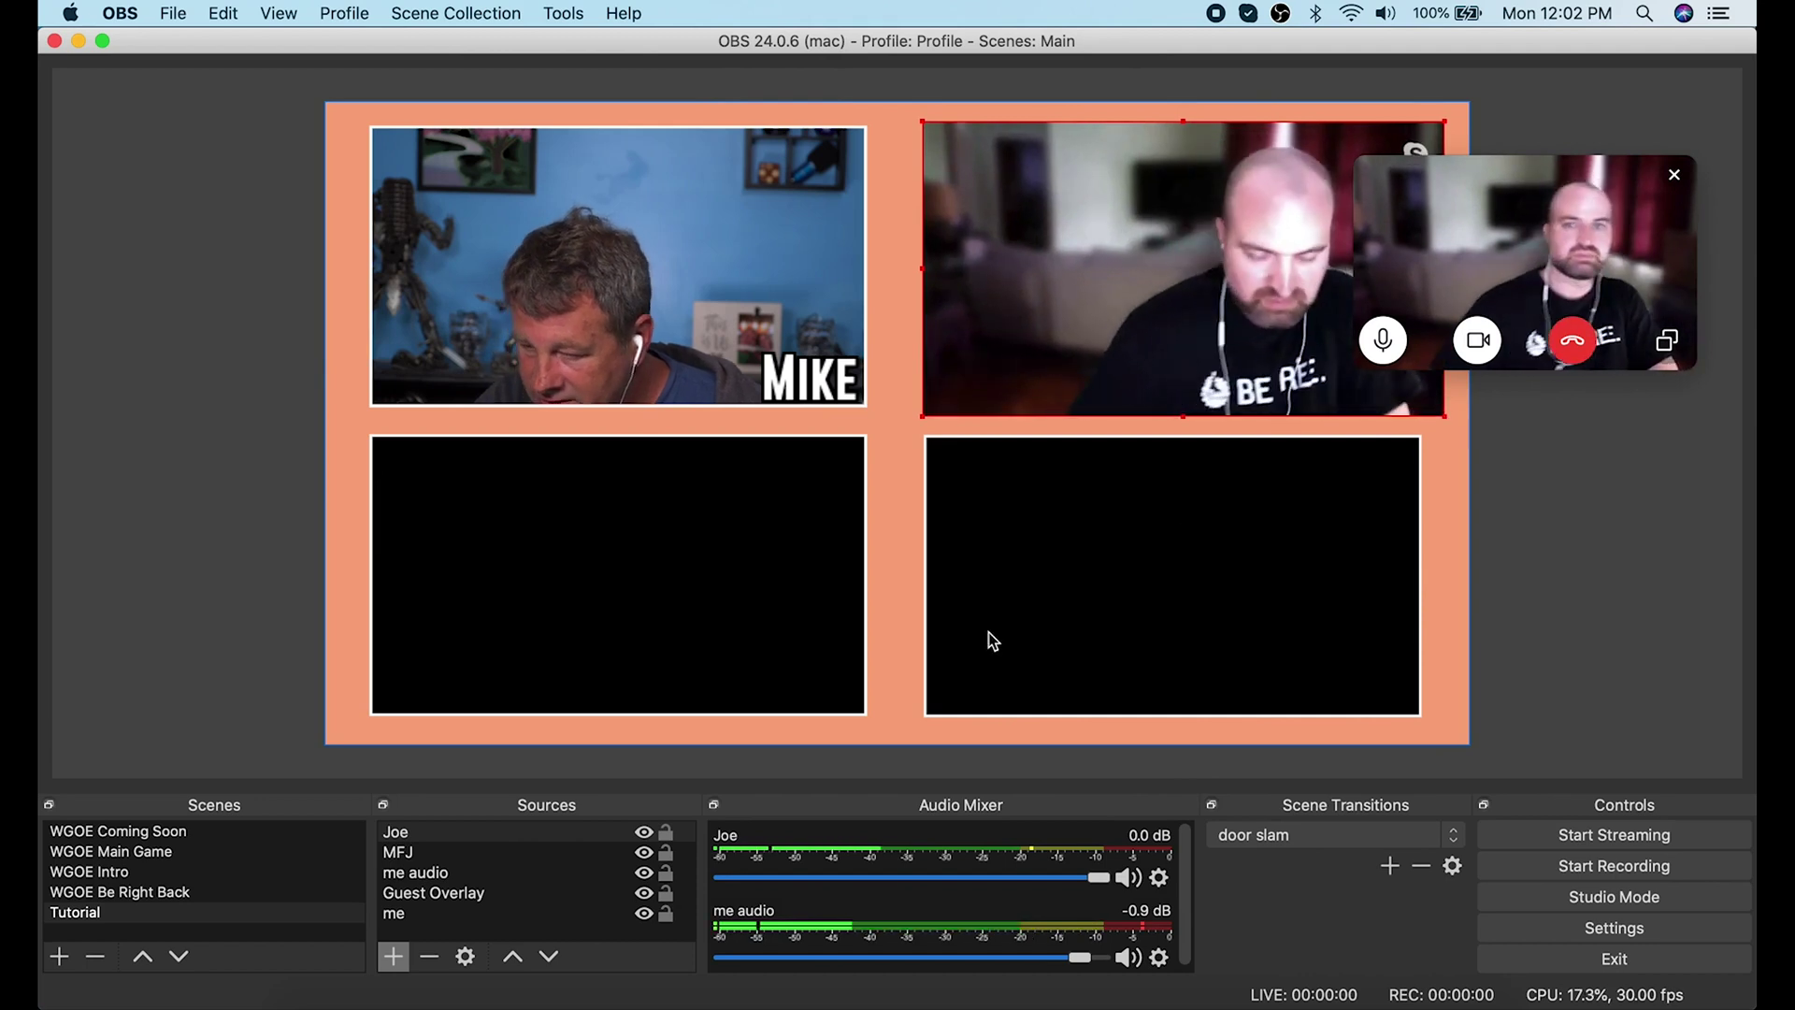
left_click_drag(404, 914, 440, 930)
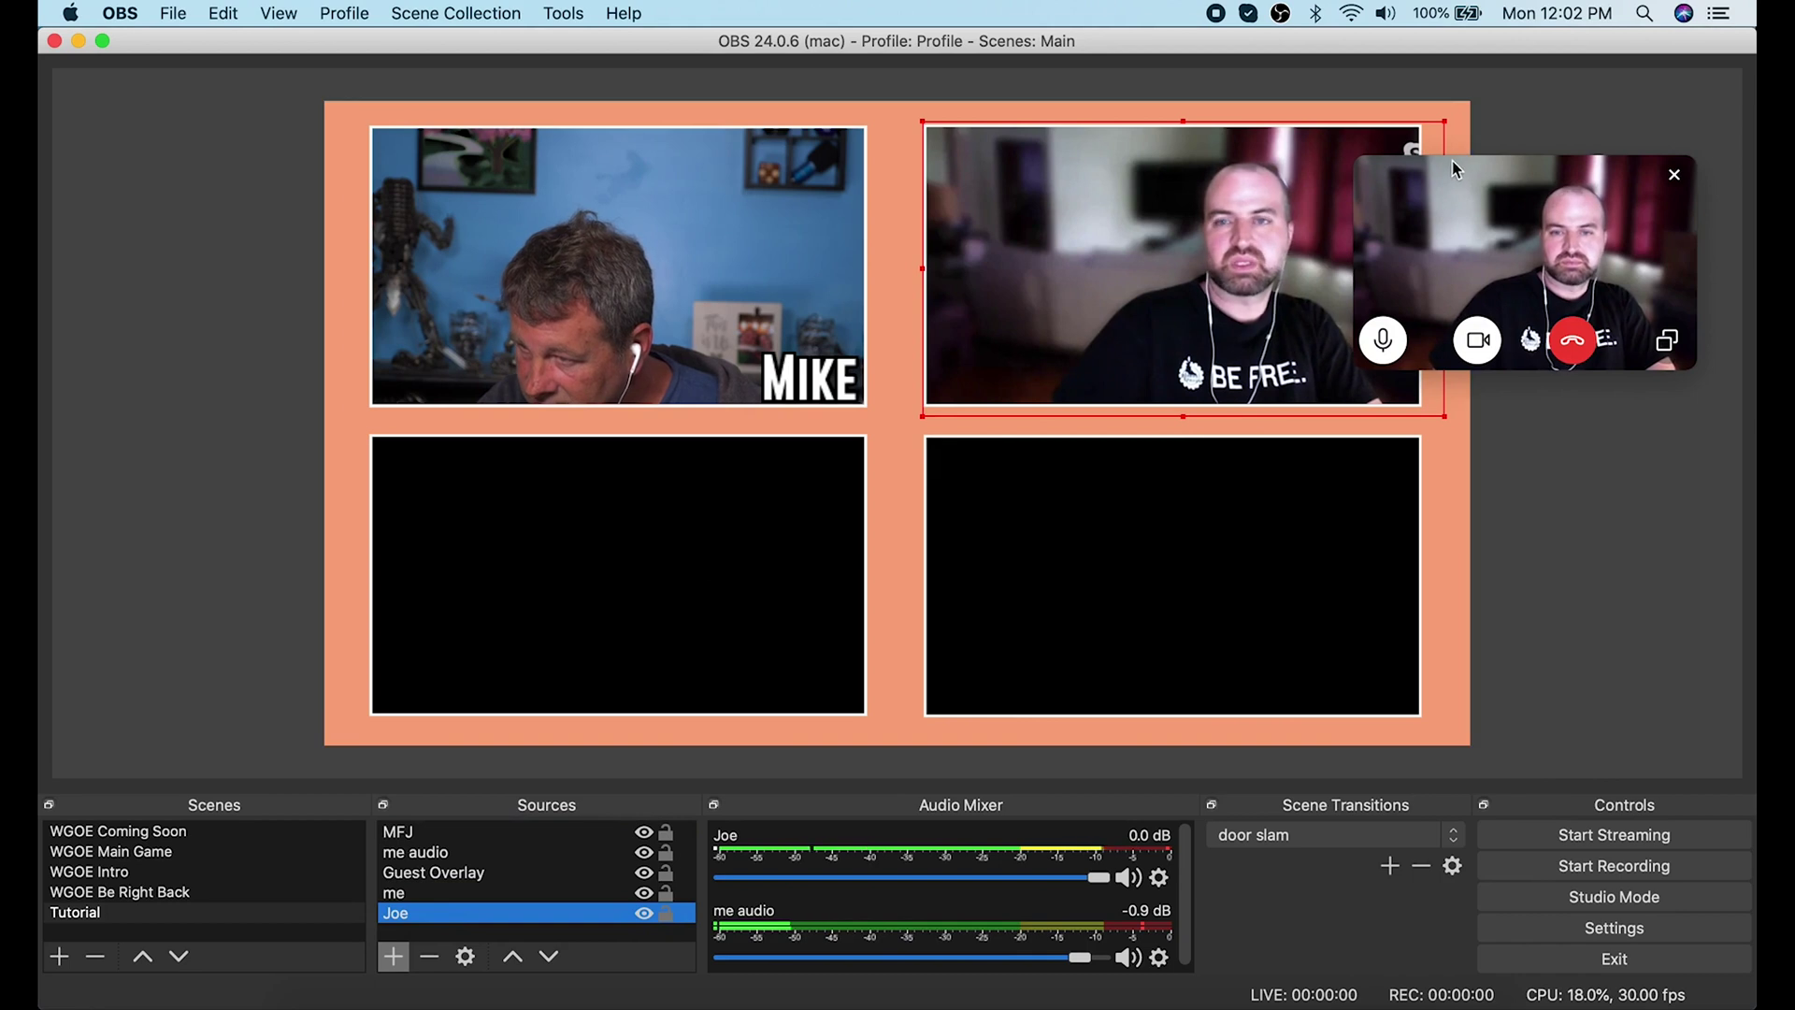
Add a Text (FreeType 2) label with the guest's name in Gobold Bold.
left_click(394, 956)
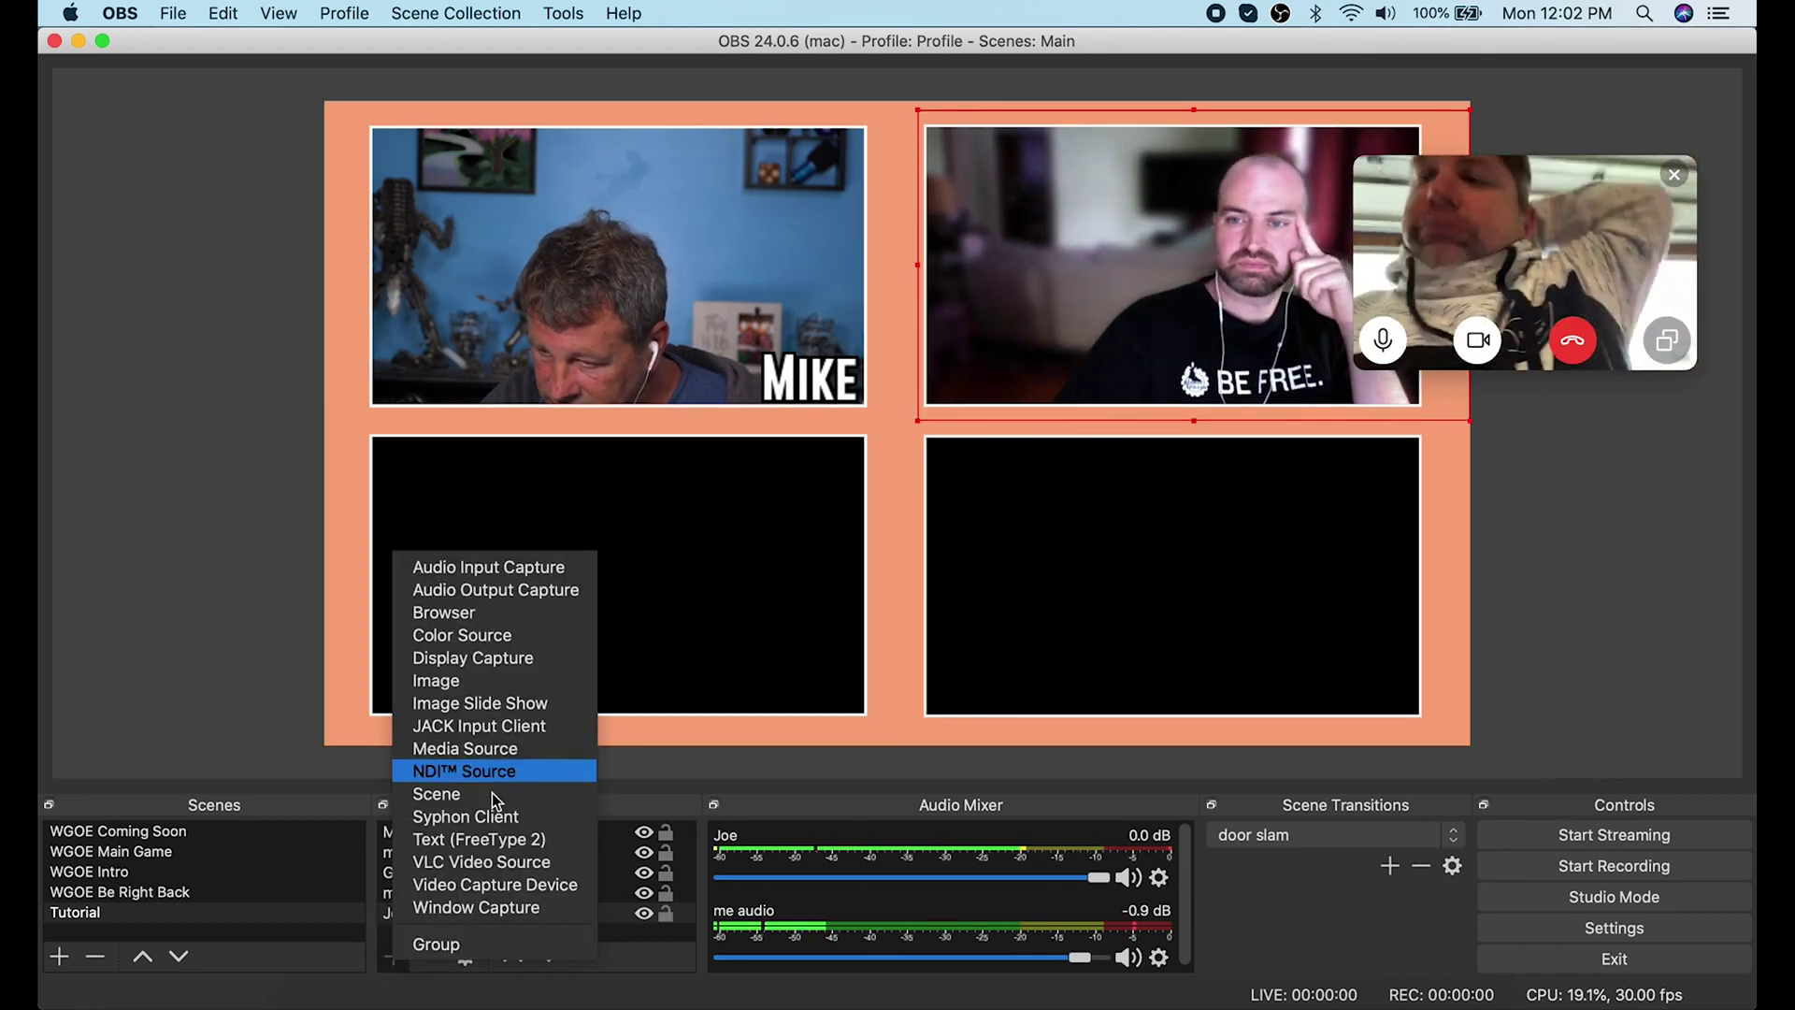
left_click(495, 839)
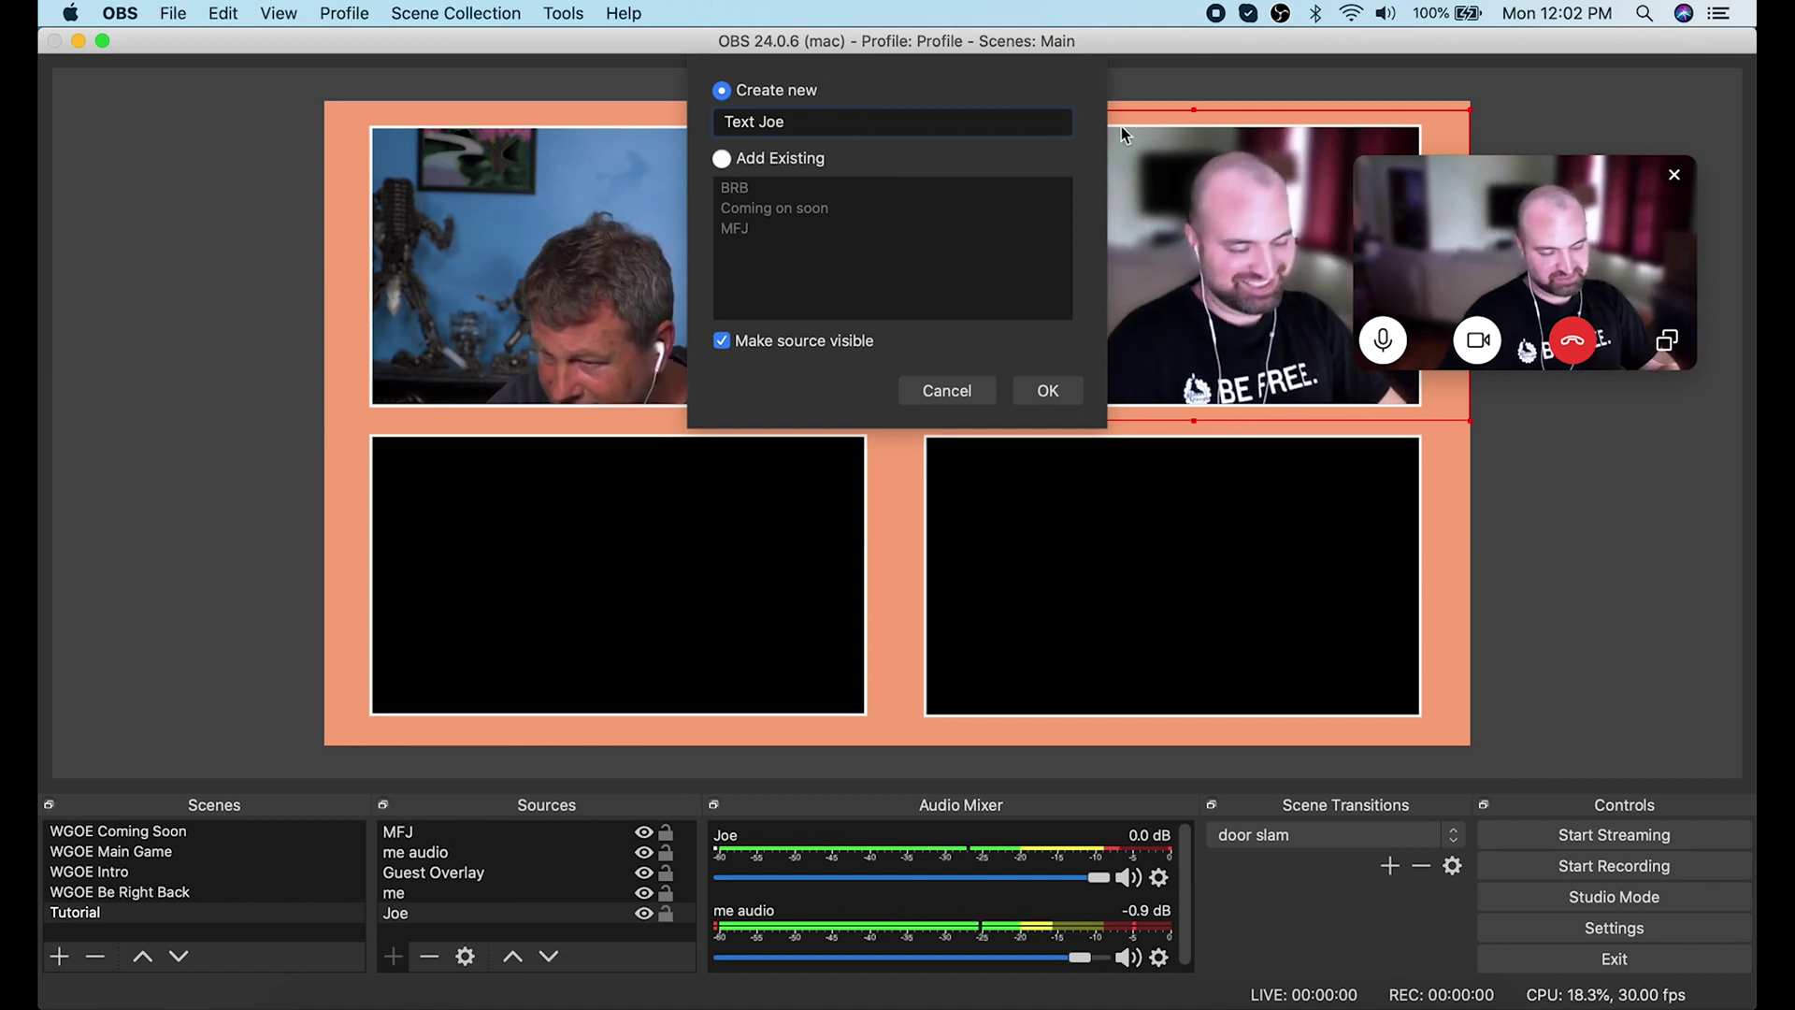
type("Text Joe")
left_click(1048, 391)
left_click(1122, 540)
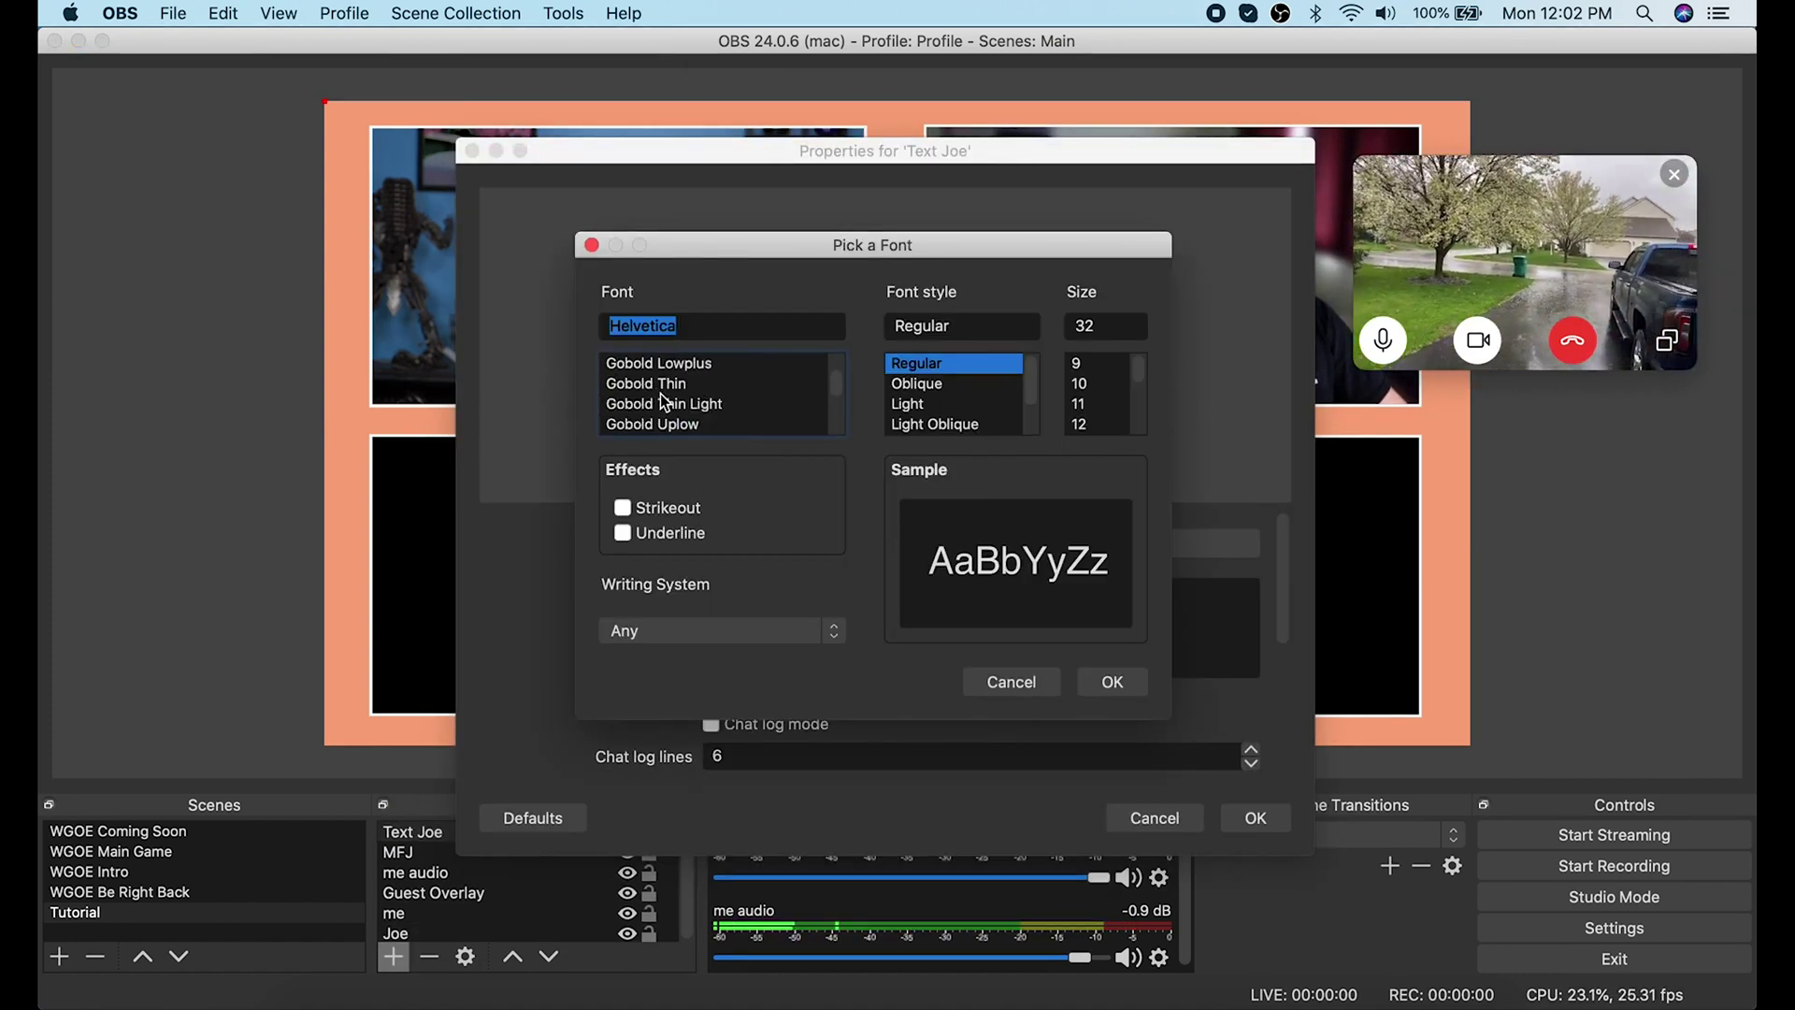
left_click(646, 363)
left_click(1112, 682)
left_click(862, 633)
type("Joe")
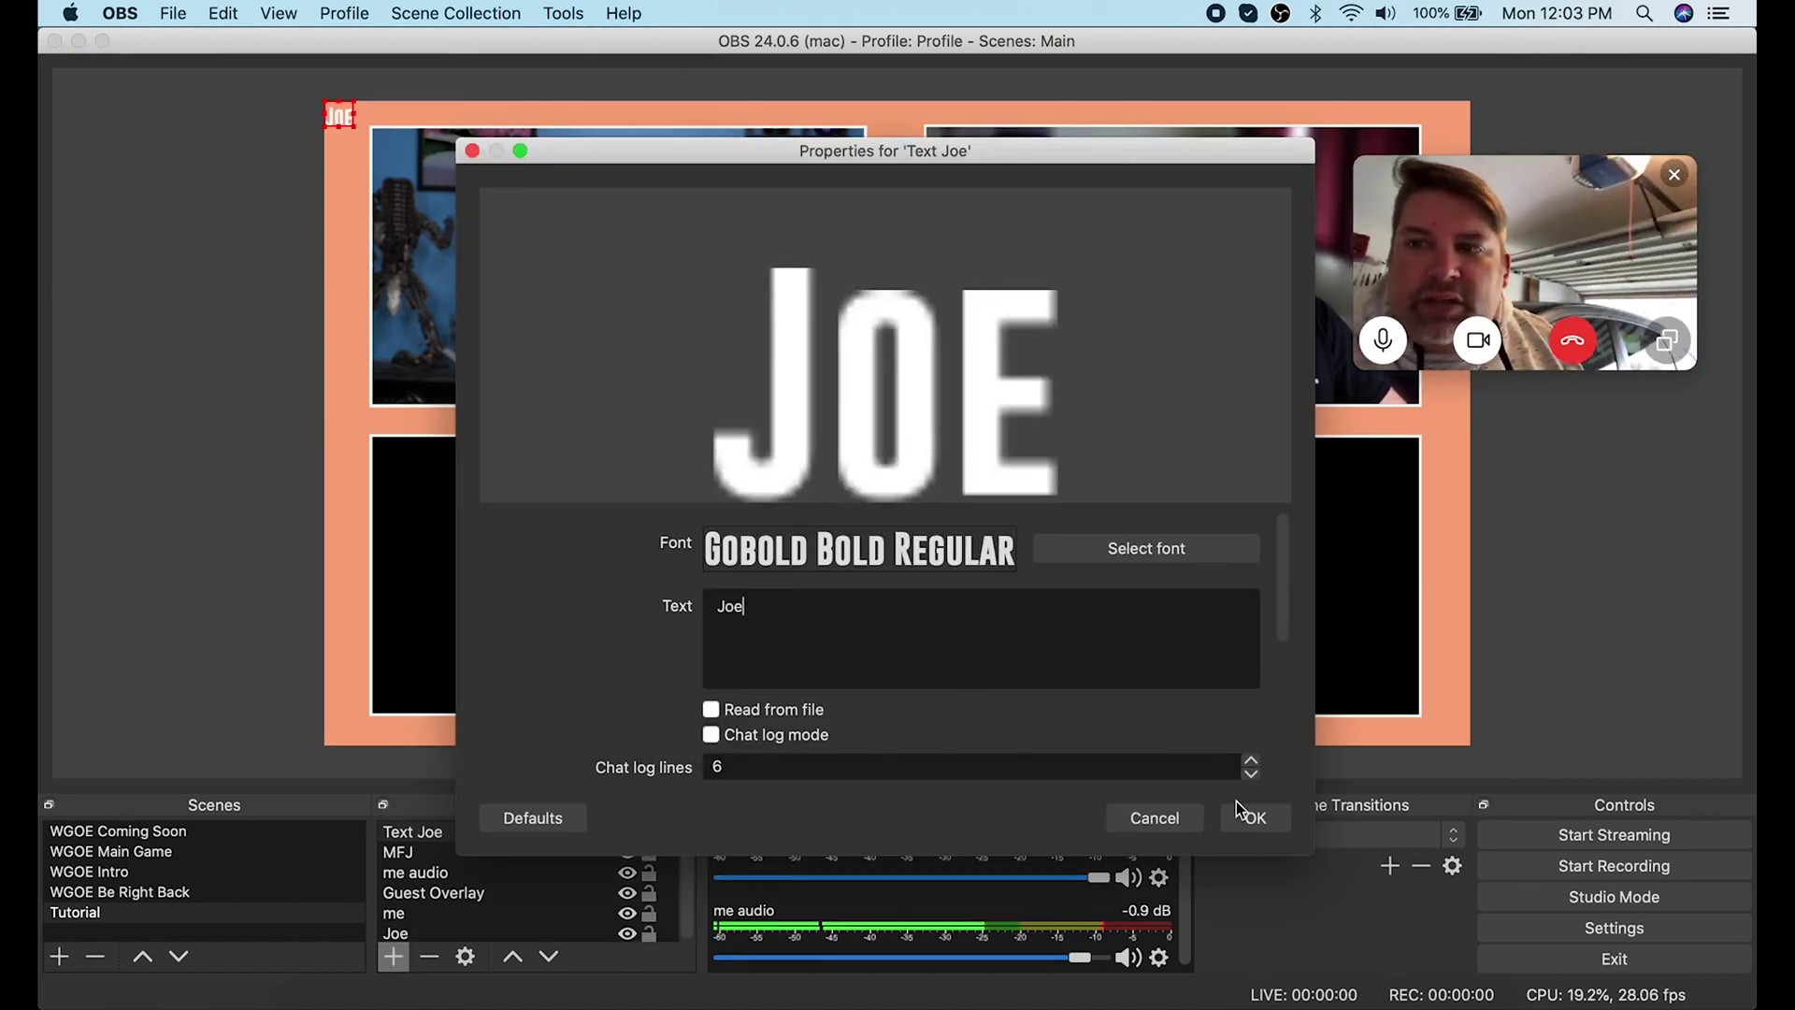
left_click(1255, 818)
Position the name label at the lower-left of the top-right panel.
right_click(338, 123)
left_click(403, 773)
scroll(1282, 603, "down", 5)
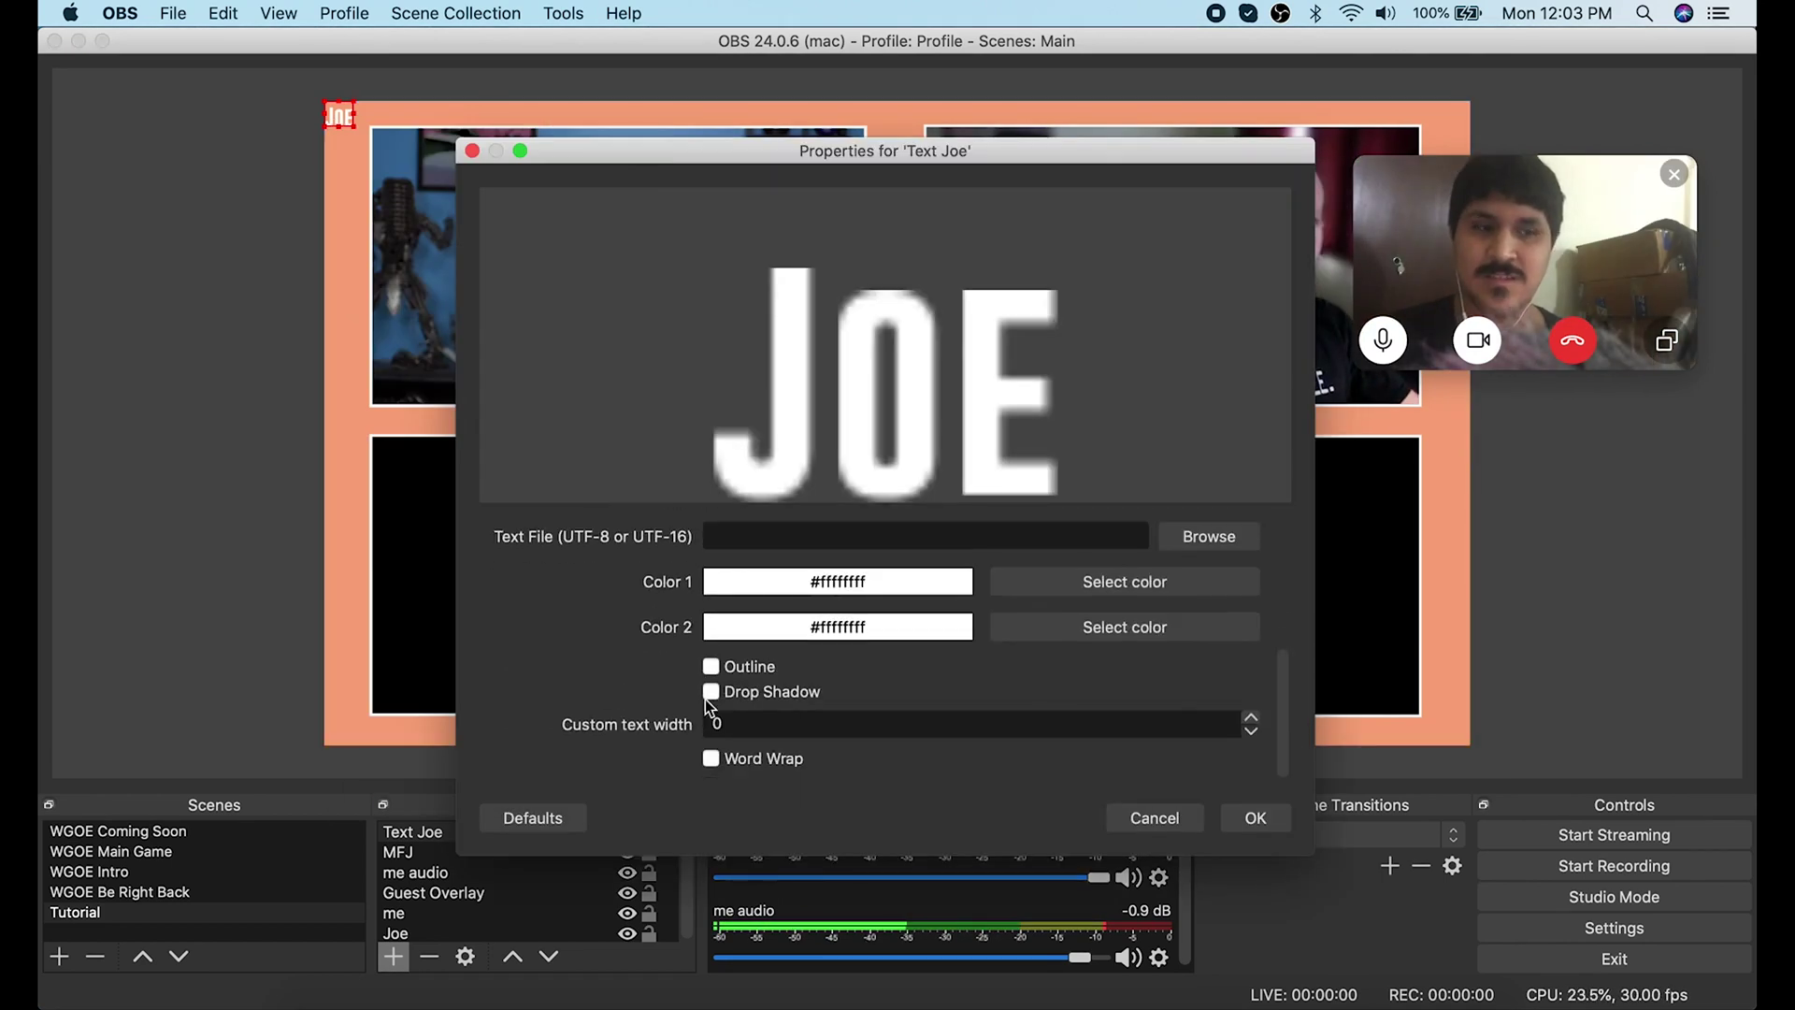
key("Escape")
left_click_drag(378, 180, 1060, 346)
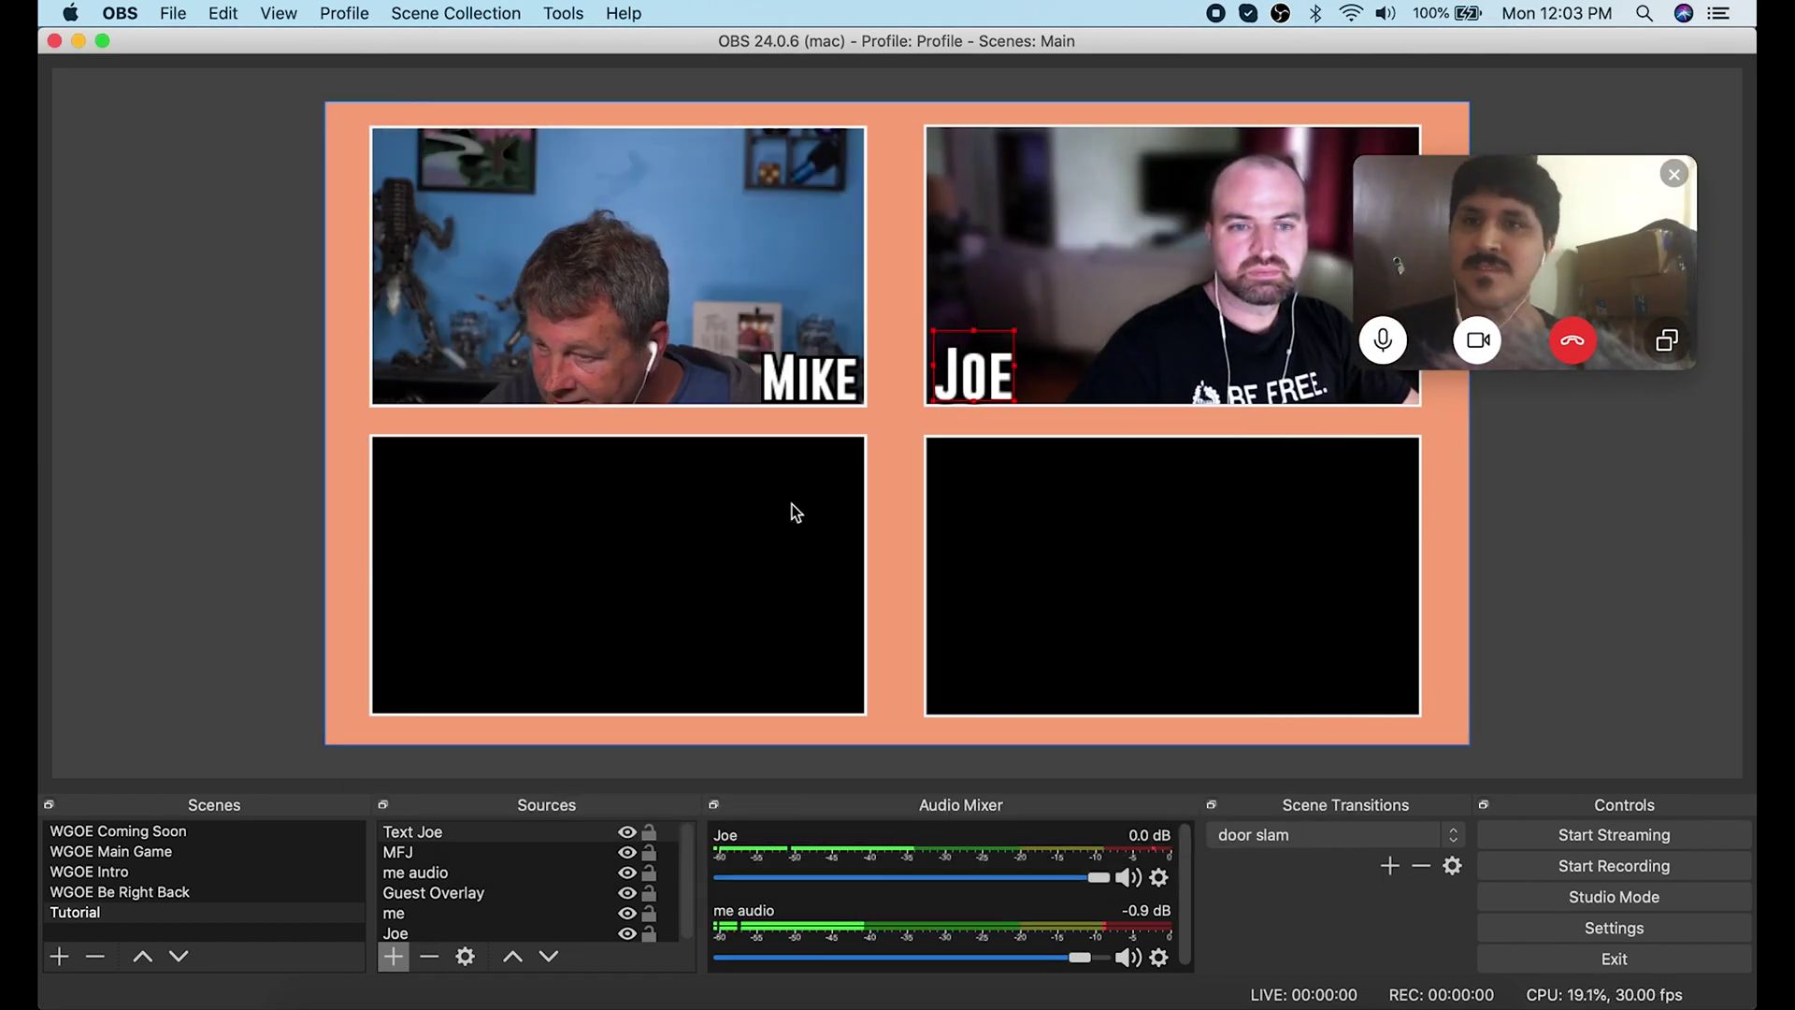
left_click(393, 956)
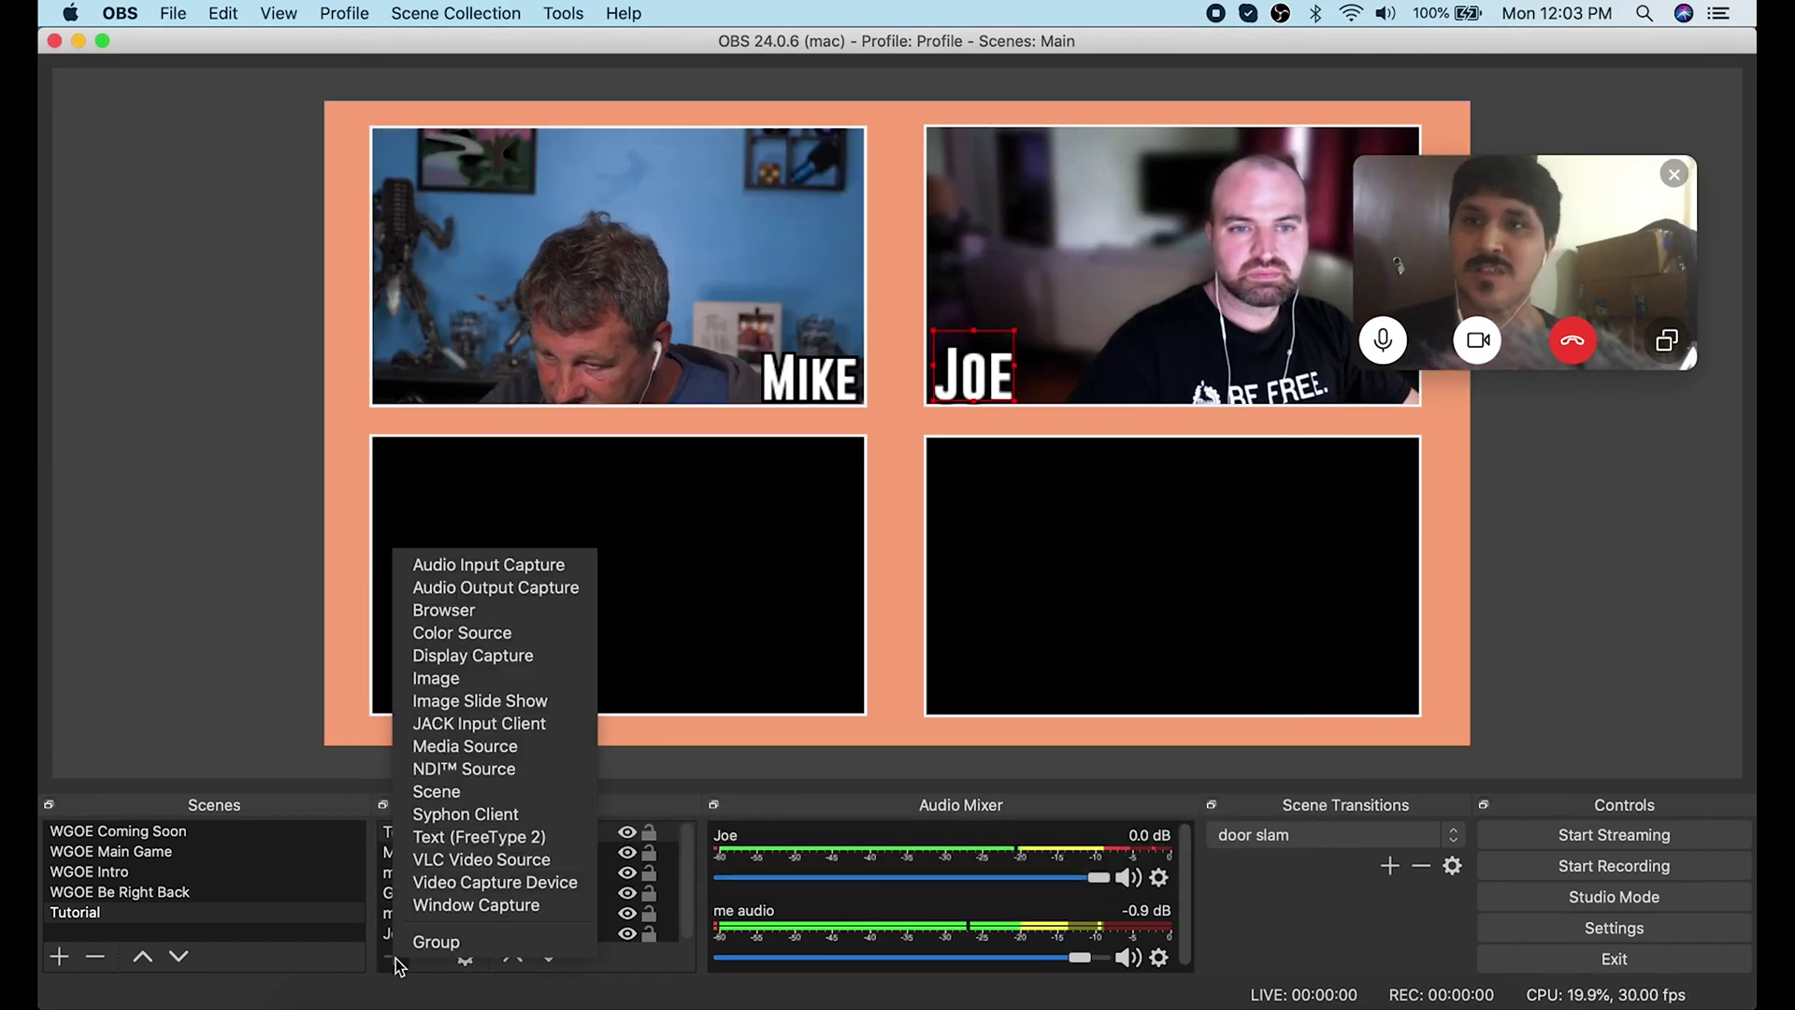
Add an NDI source for the third guest's Skype feed and fit it into the bottom-left panel.
left_click(490, 770)
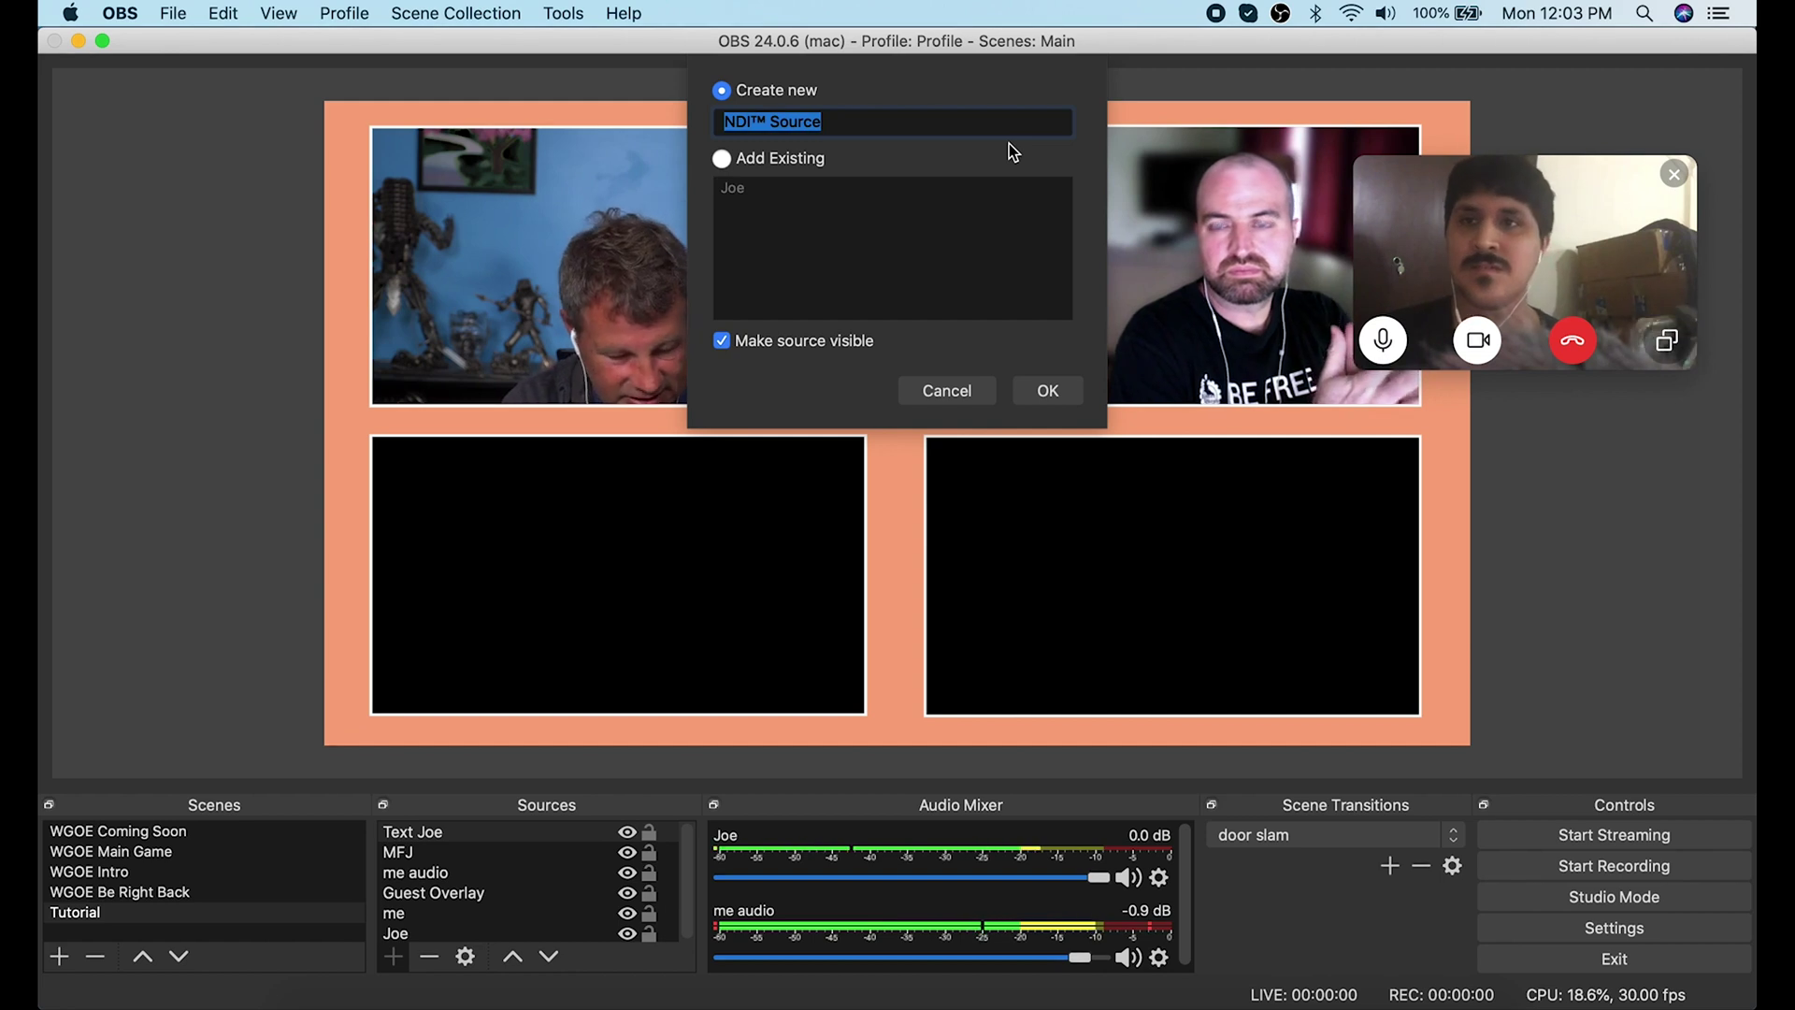
type("Jelly")
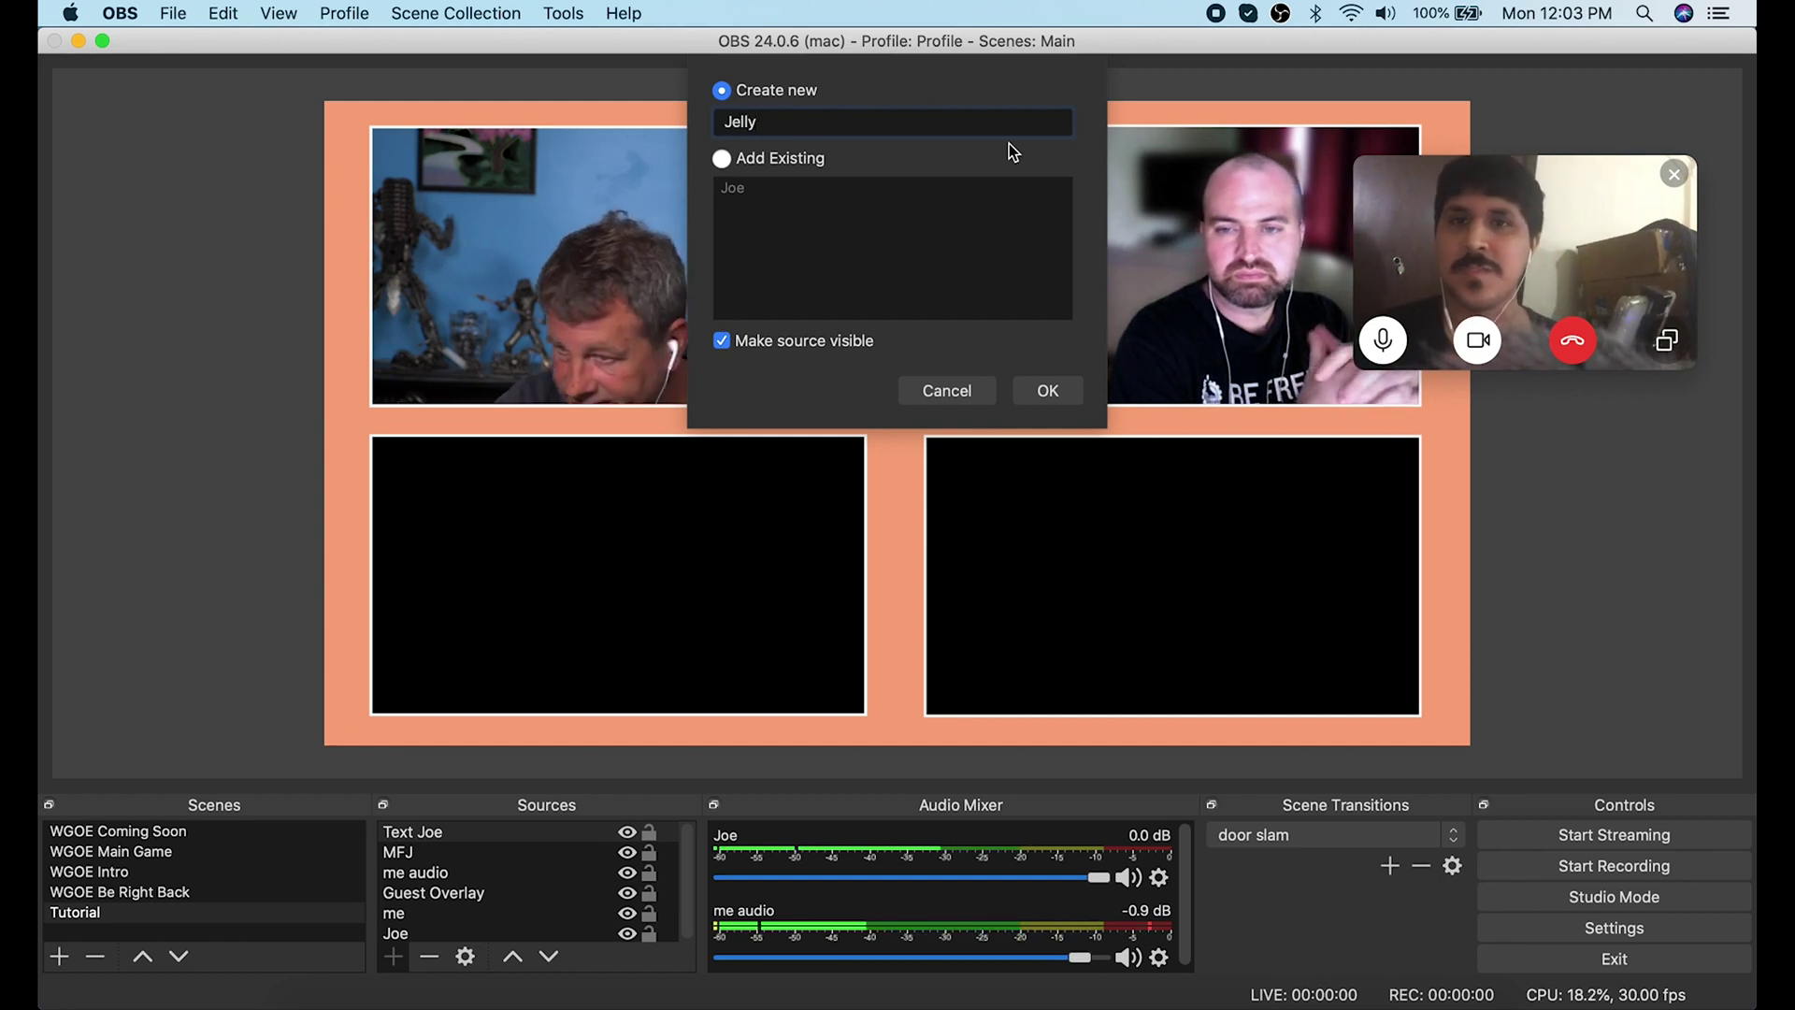
left_click(1055, 393)
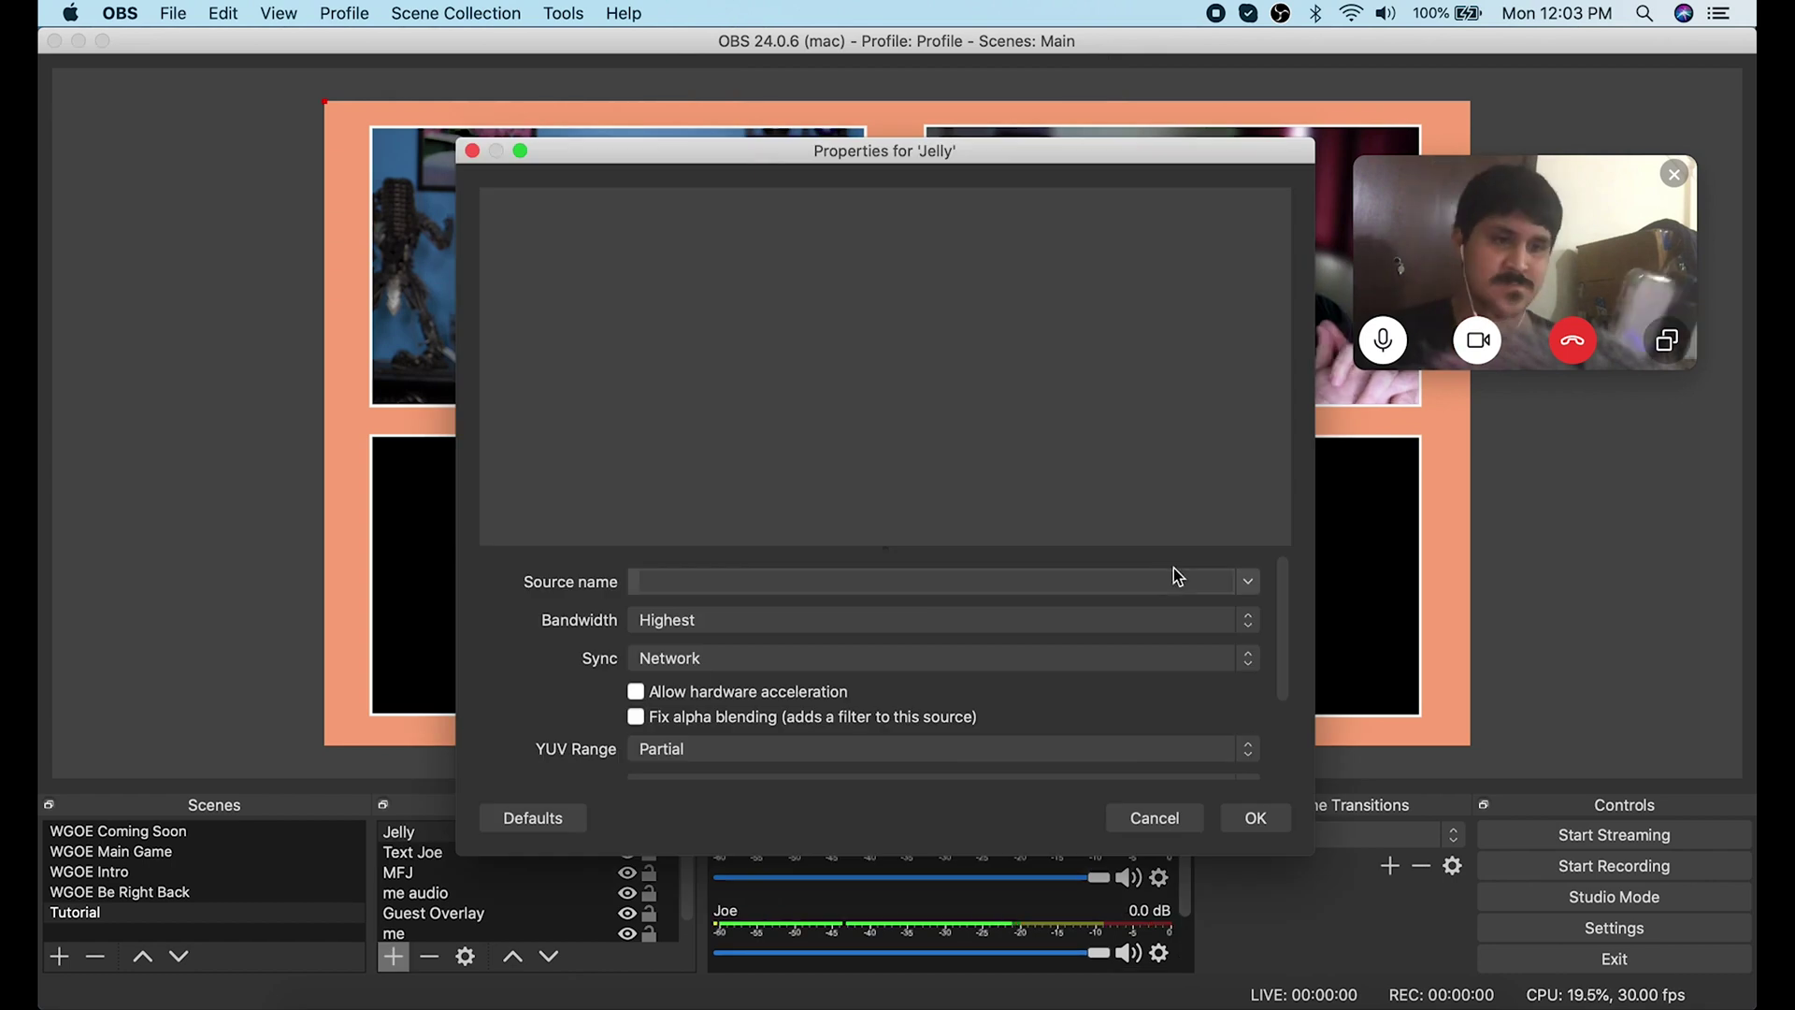
left_click(1248, 582)
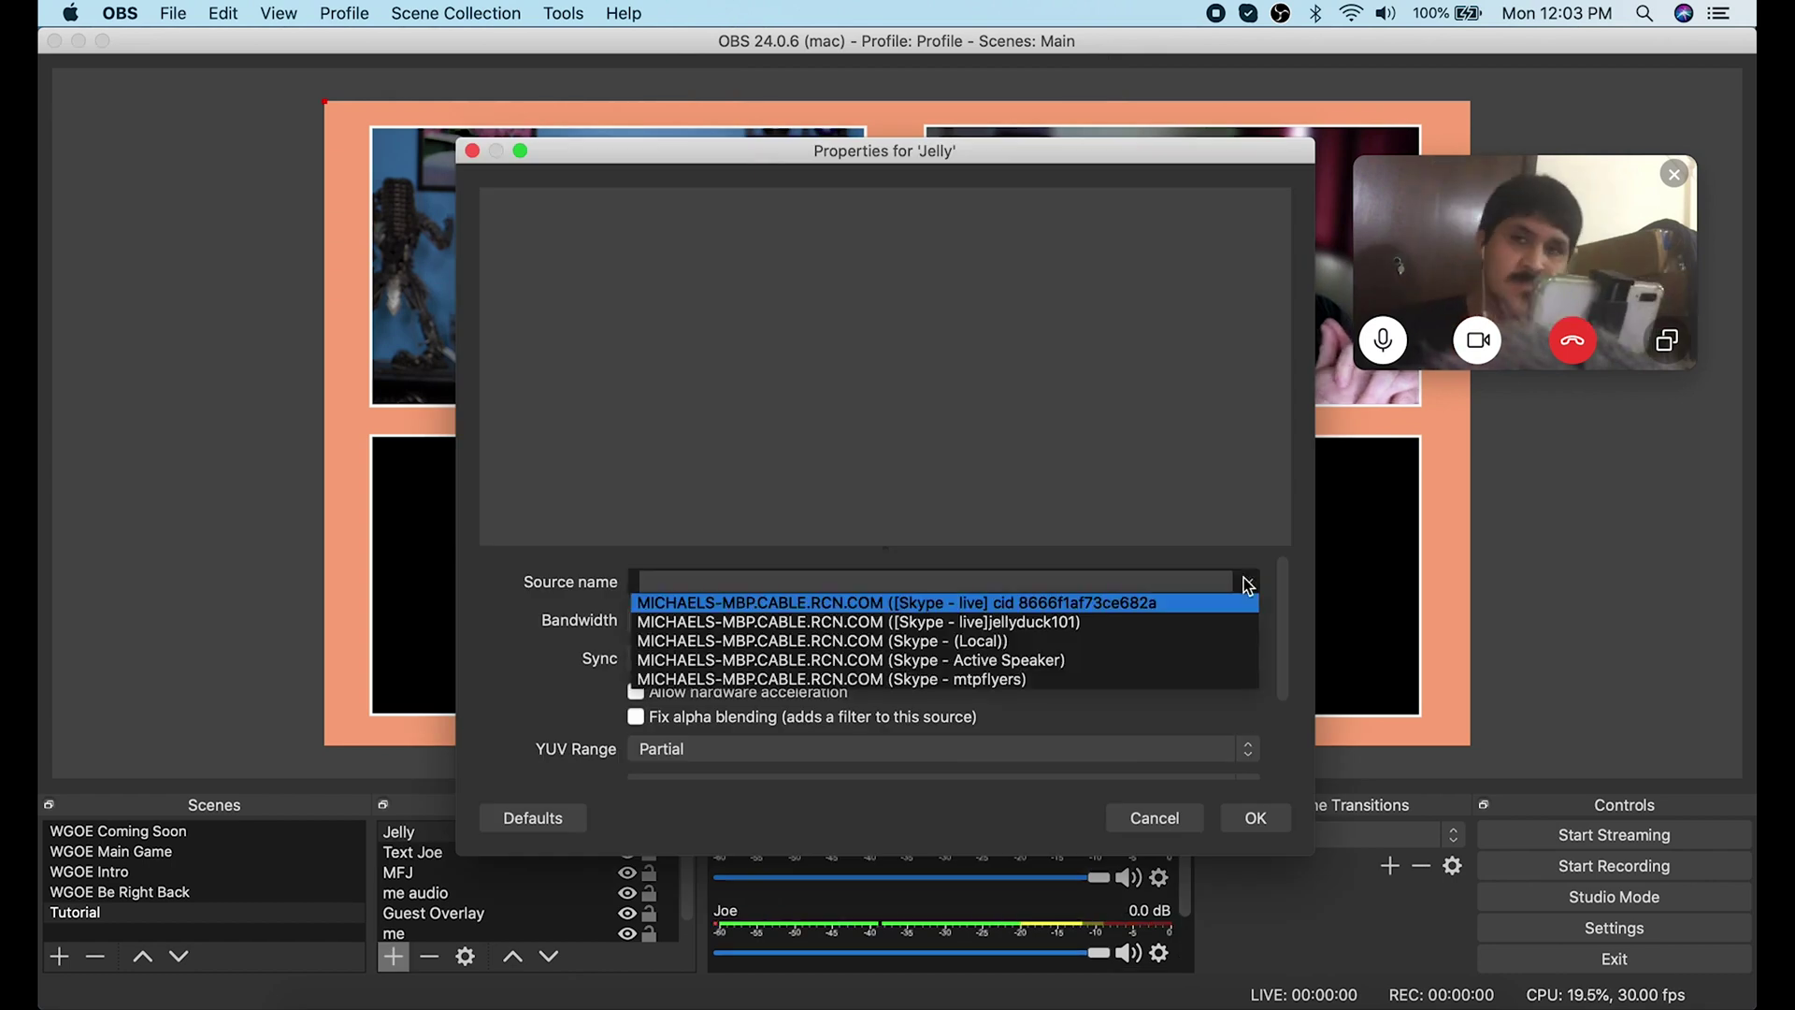
left_click(1012, 628)
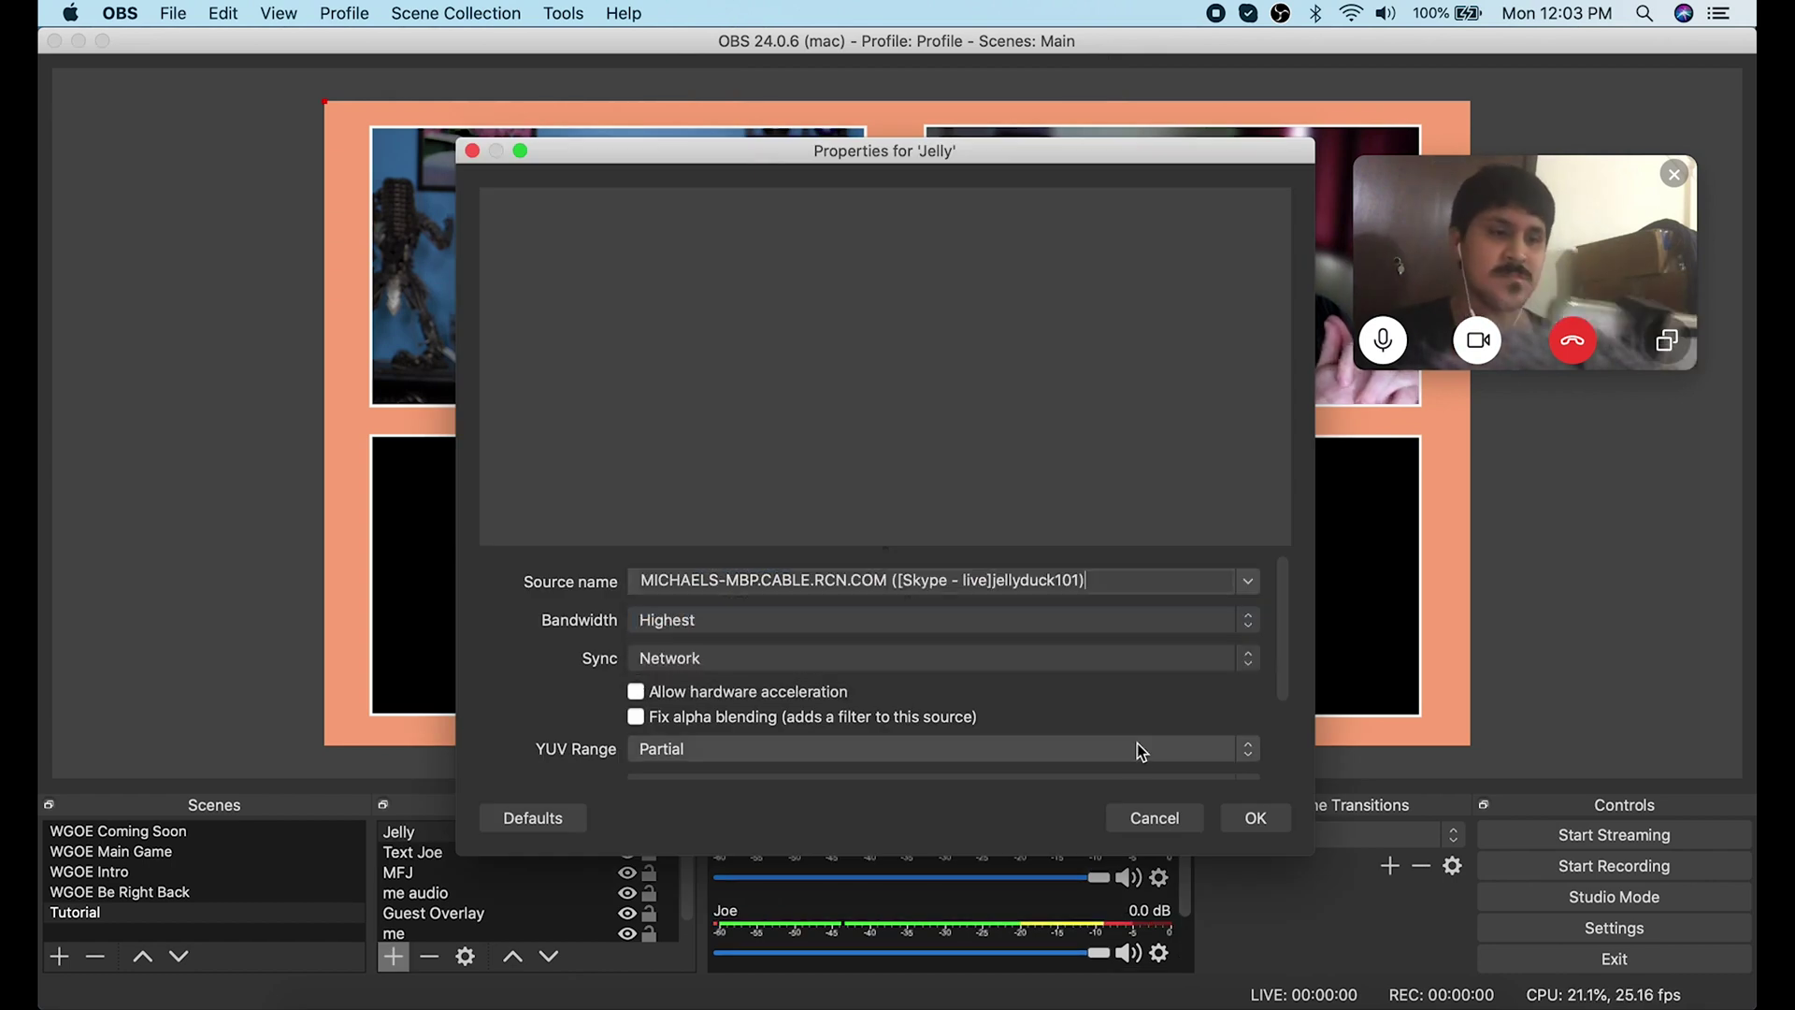
left_click(1239, 809)
left_click_drag(830, 333, 903, 581)
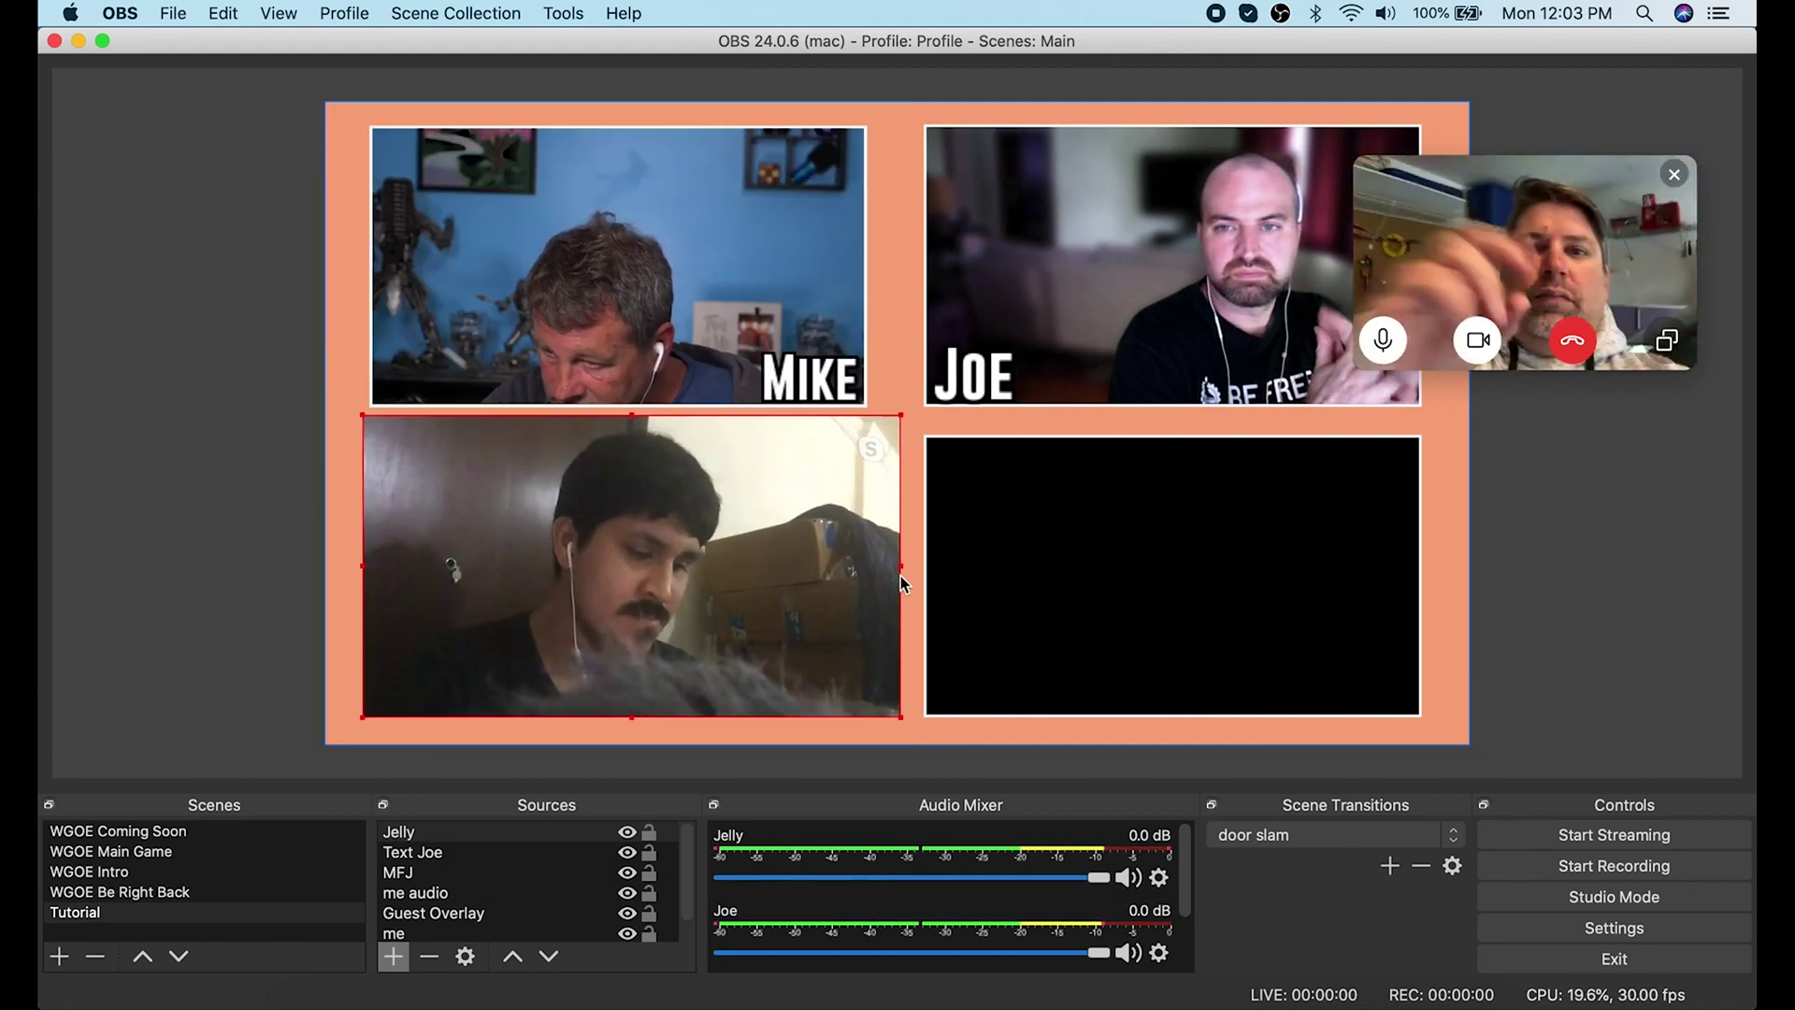
Add a Text (FreeType 2) caption with the third guest's name in Gobold Bold with Outline on.
left_click(393, 955)
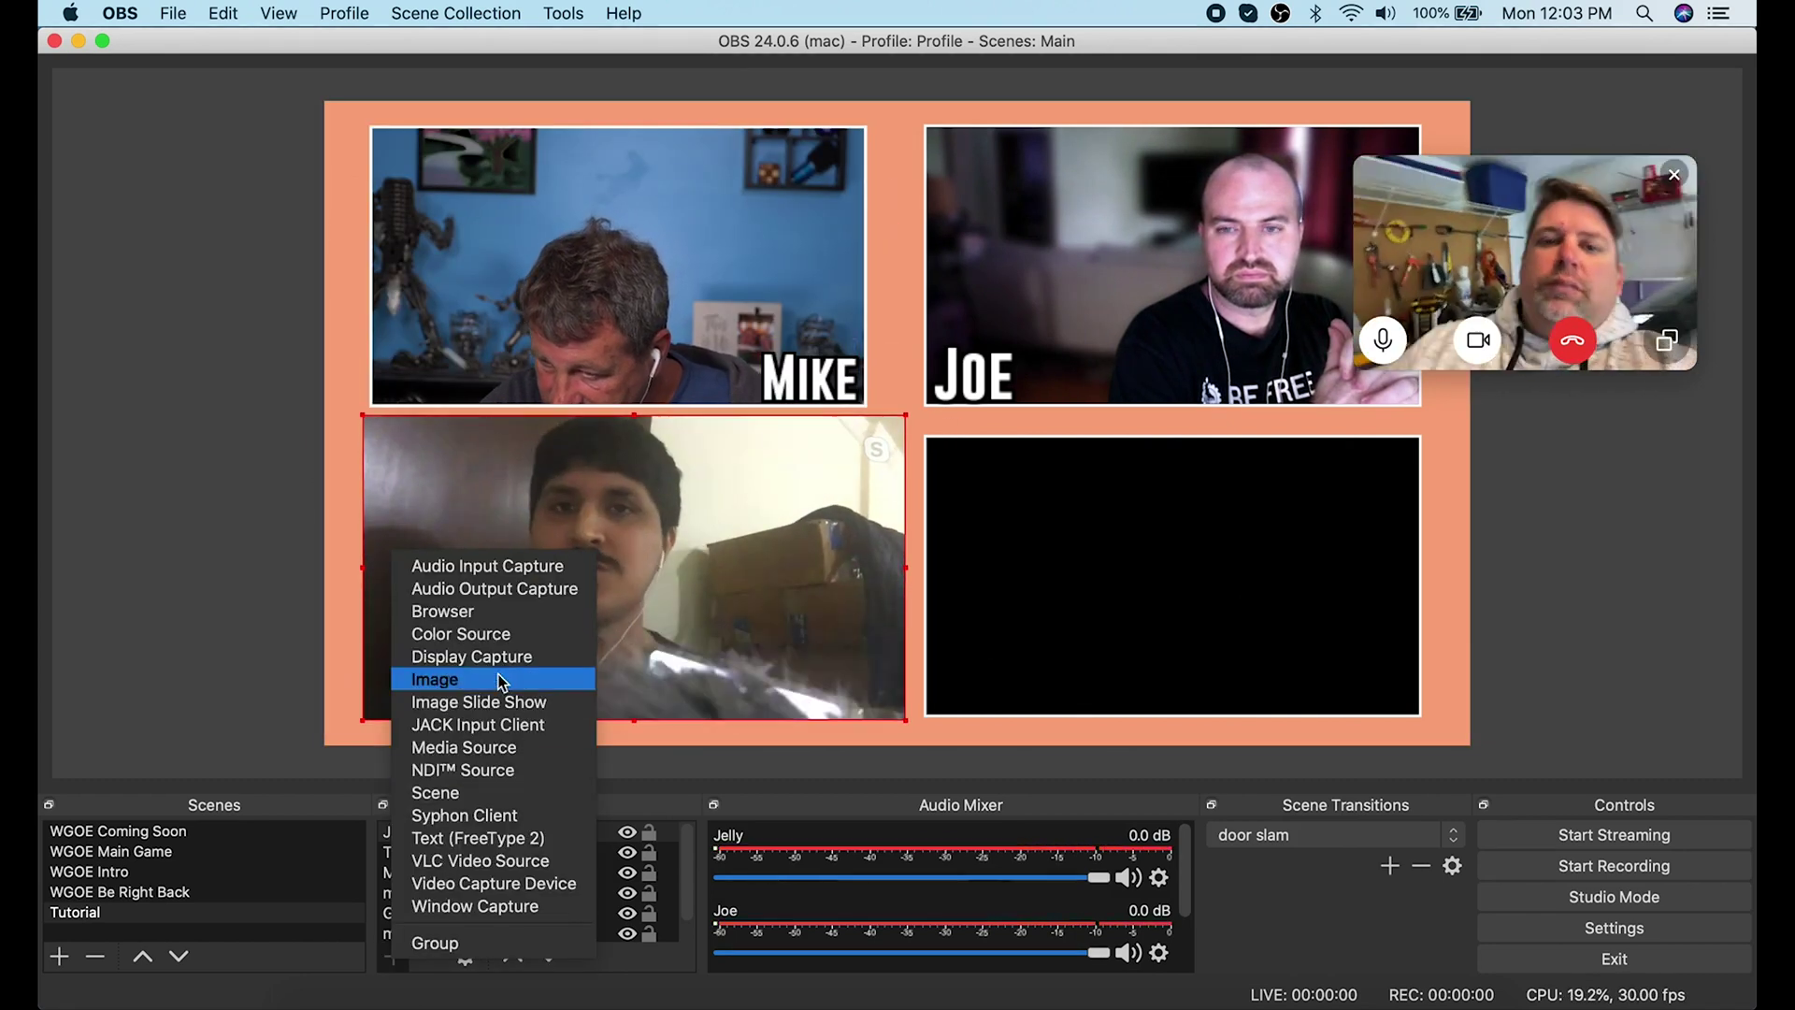
left_click(468, 834)
type("Text Jelly")
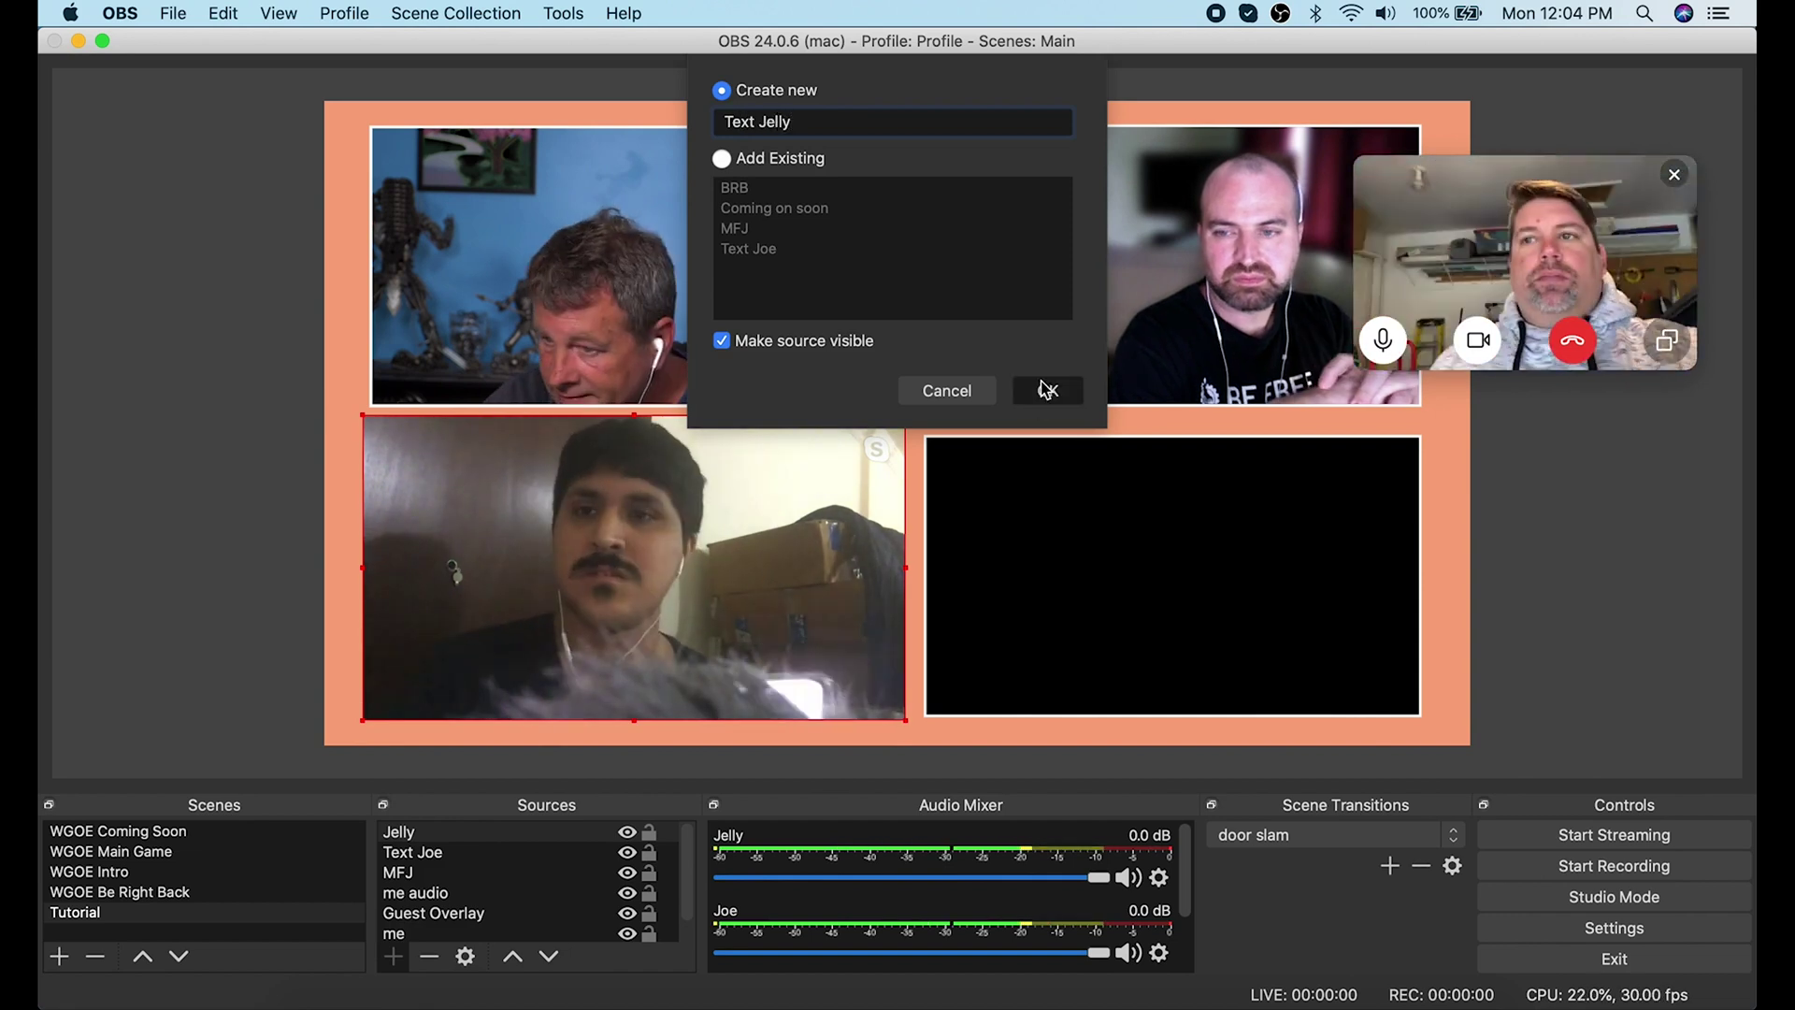
left_click(1048, 390)
left_click(1104, 539)
left_click(654, 424)
key("Return")
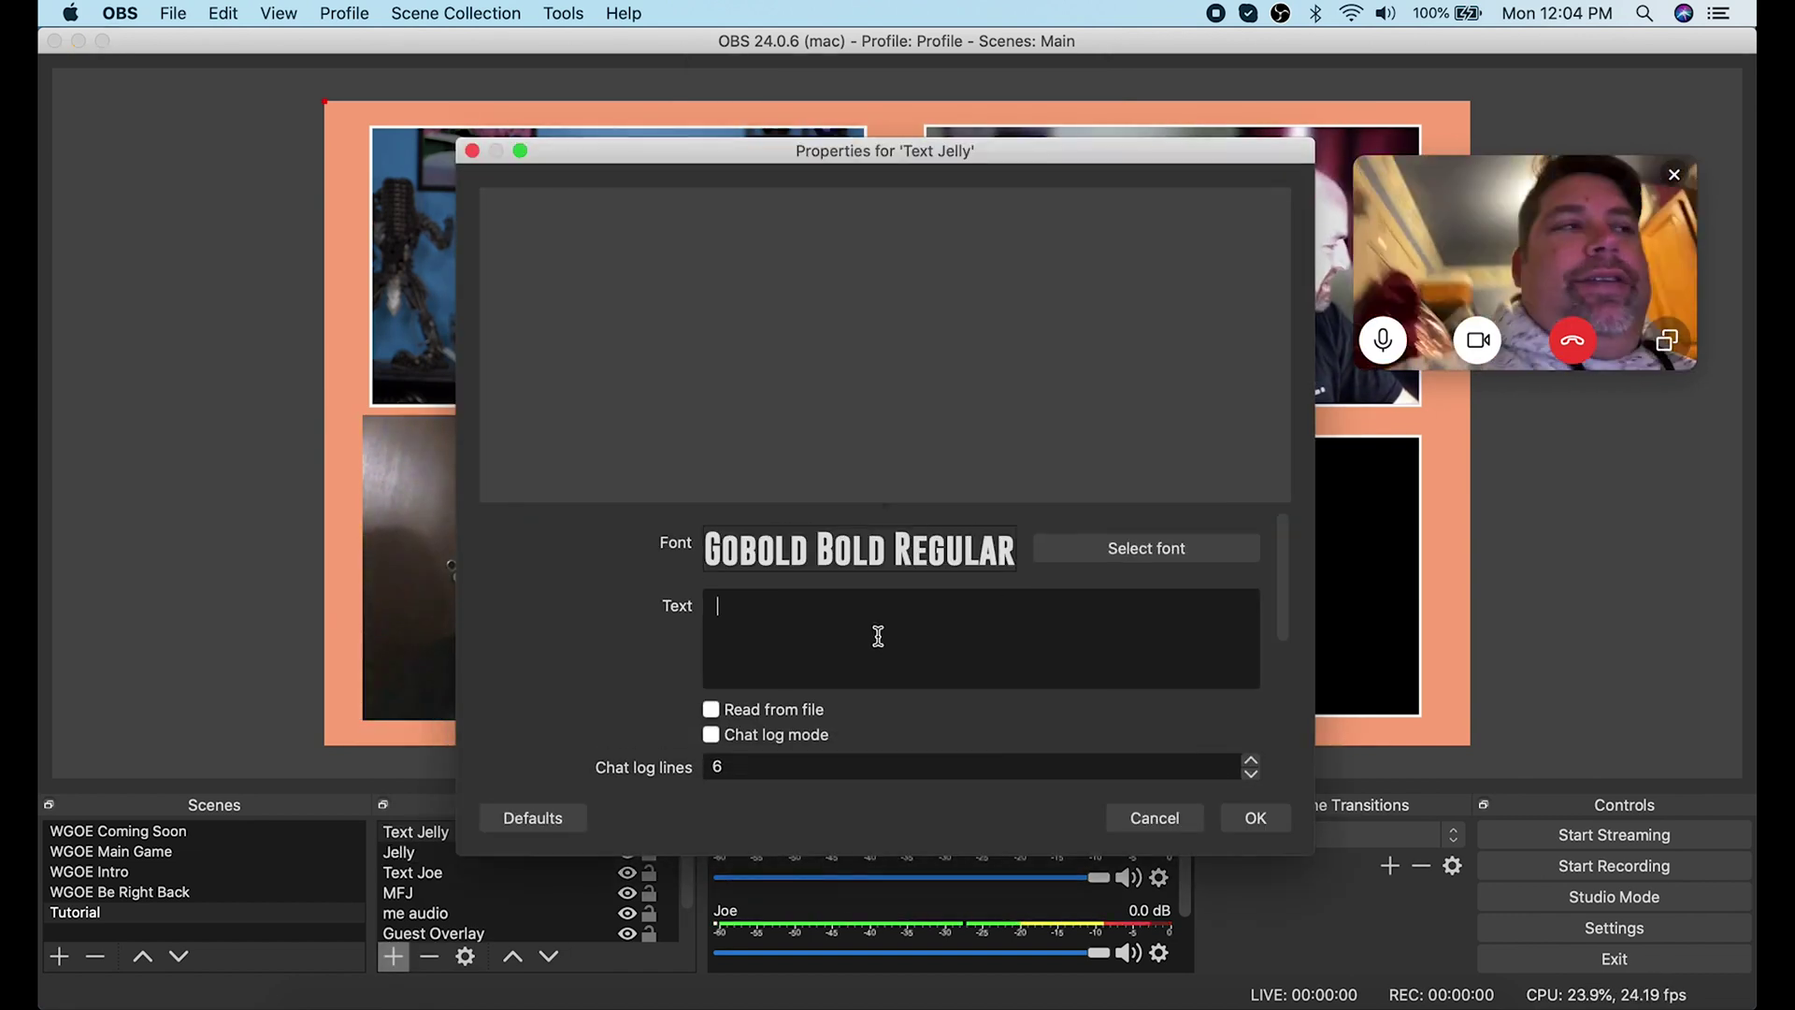
left_click(878, 633)
type("Jelly")
scroll(1272, 728, "down", 5)
left_click(711, 673)
left_click(1226, 817)
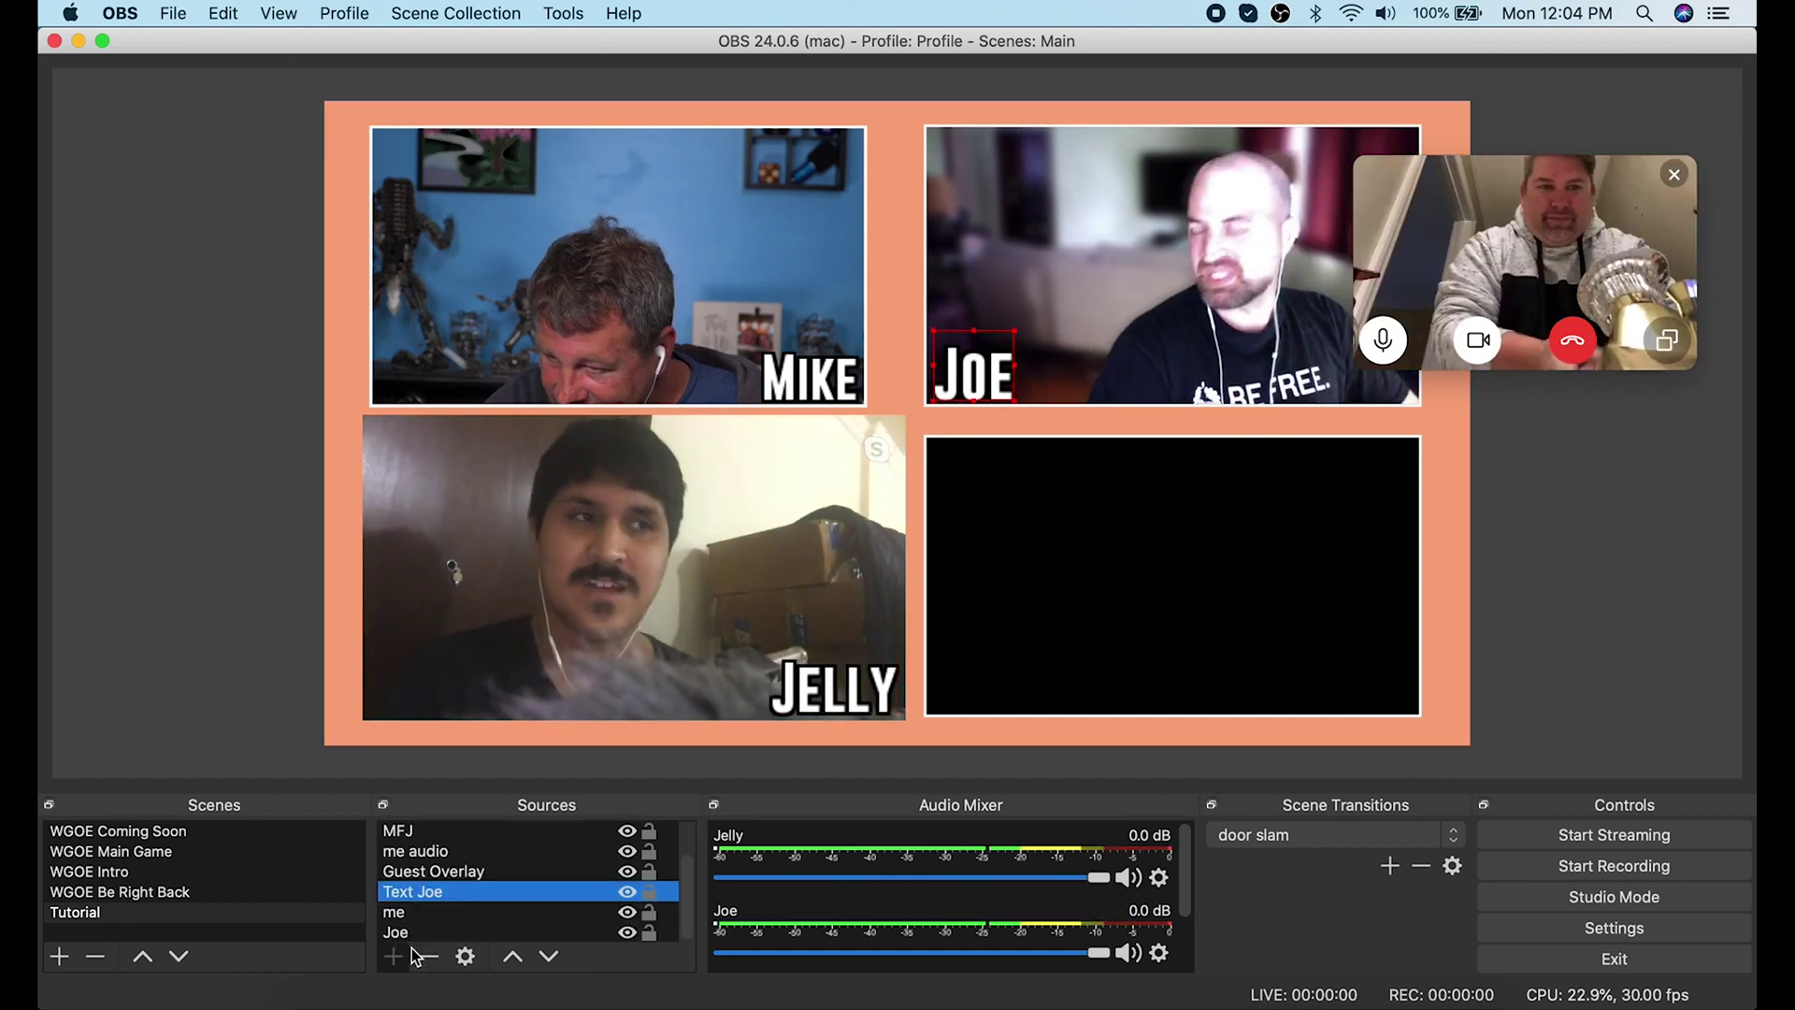
Add an NDI source for the fourth guest's Skype feed in the bottom-right panel, beneath the overlay.
left_click(394, 955)
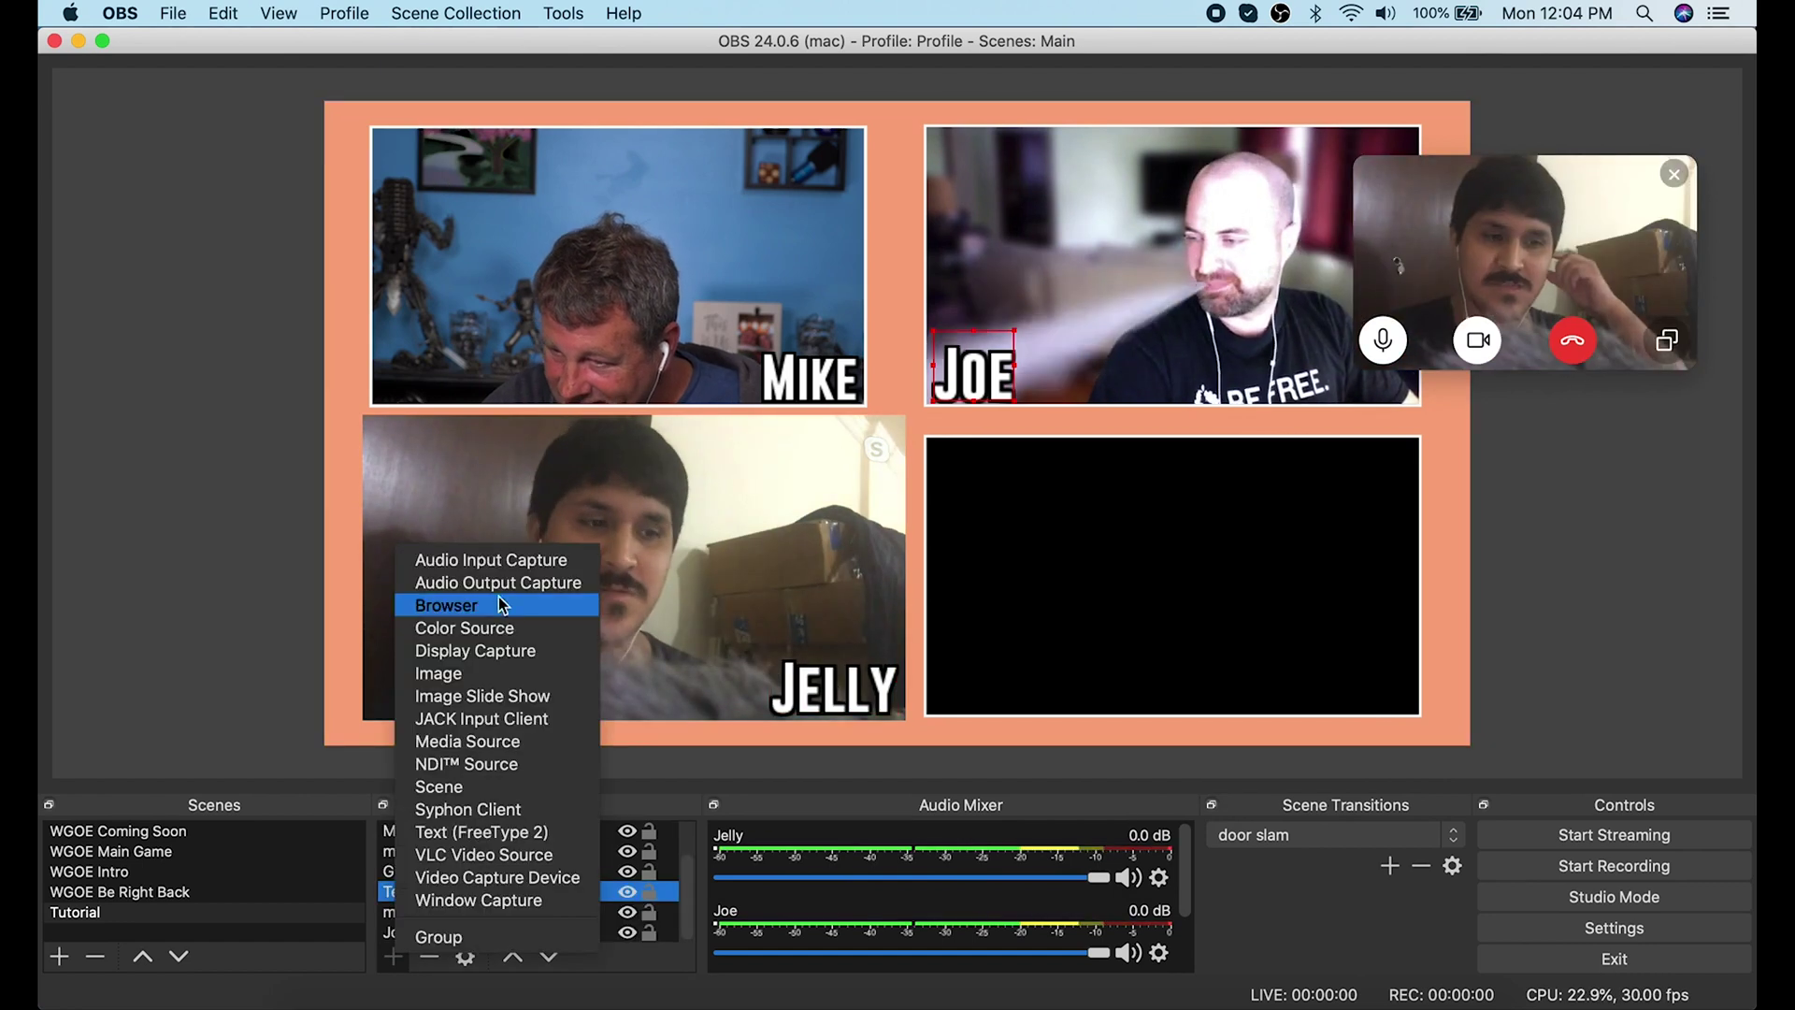
left_click(489, 765)
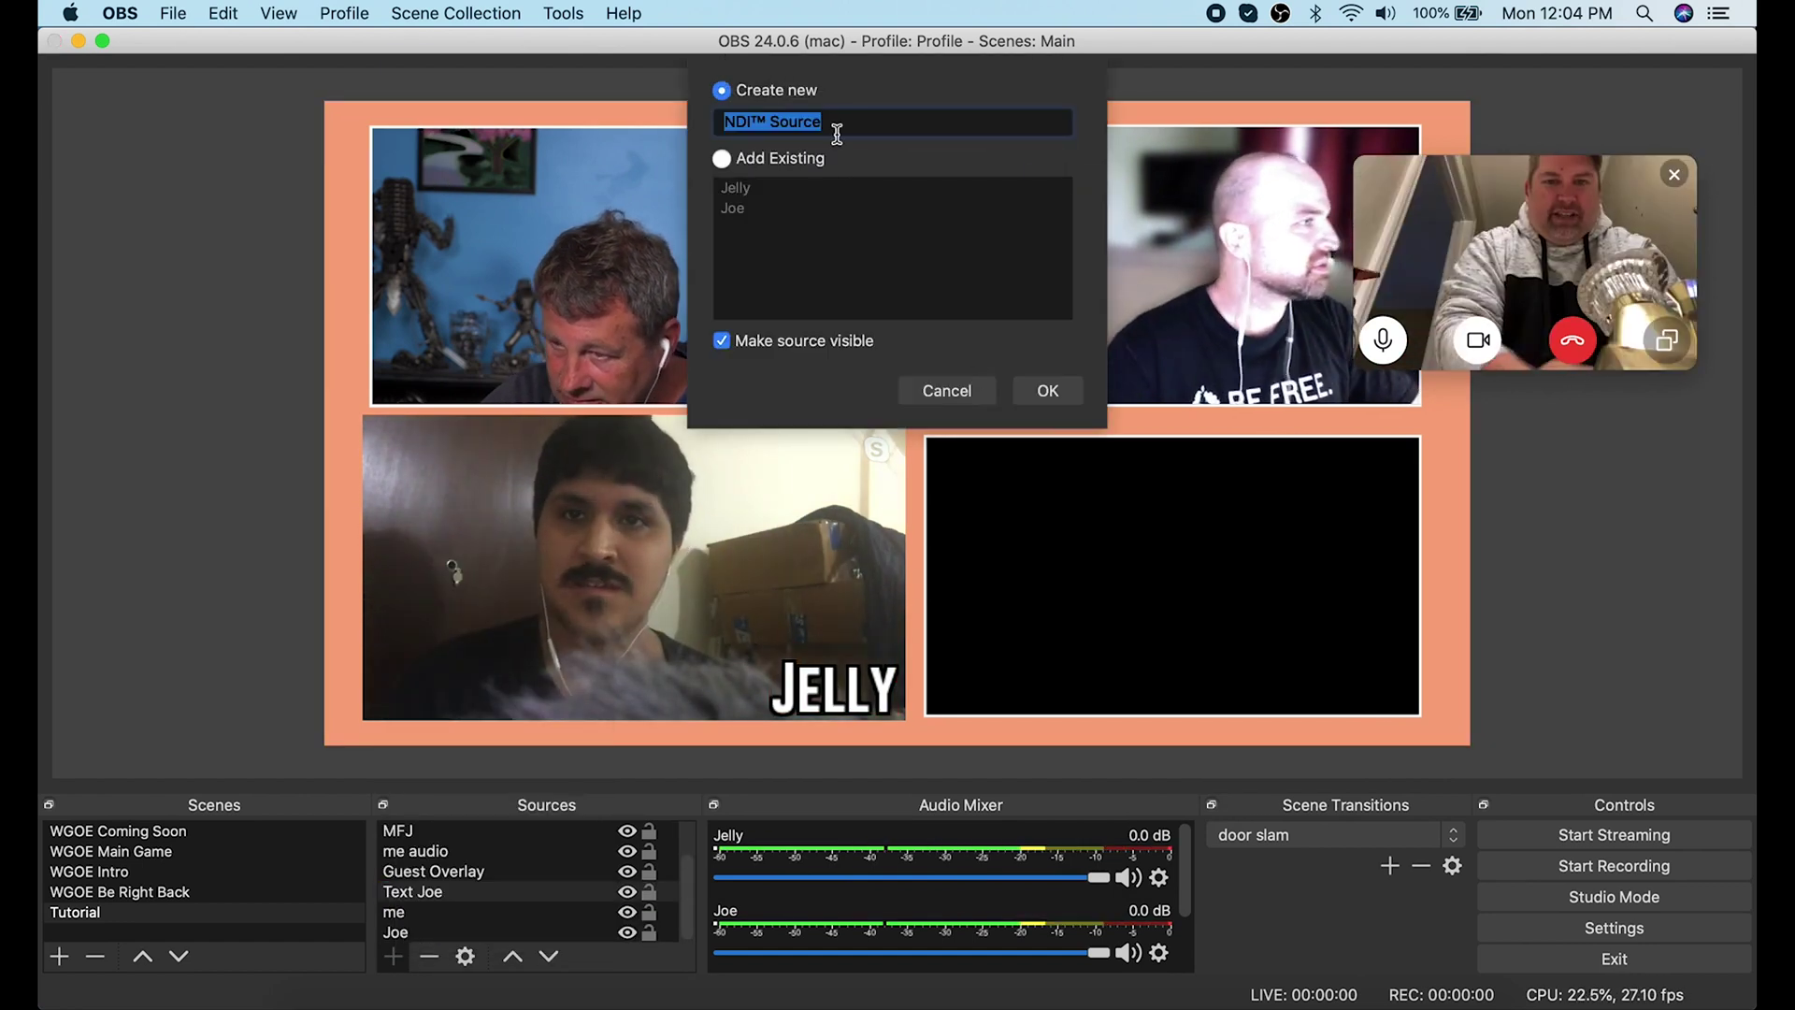
type("Michael ")
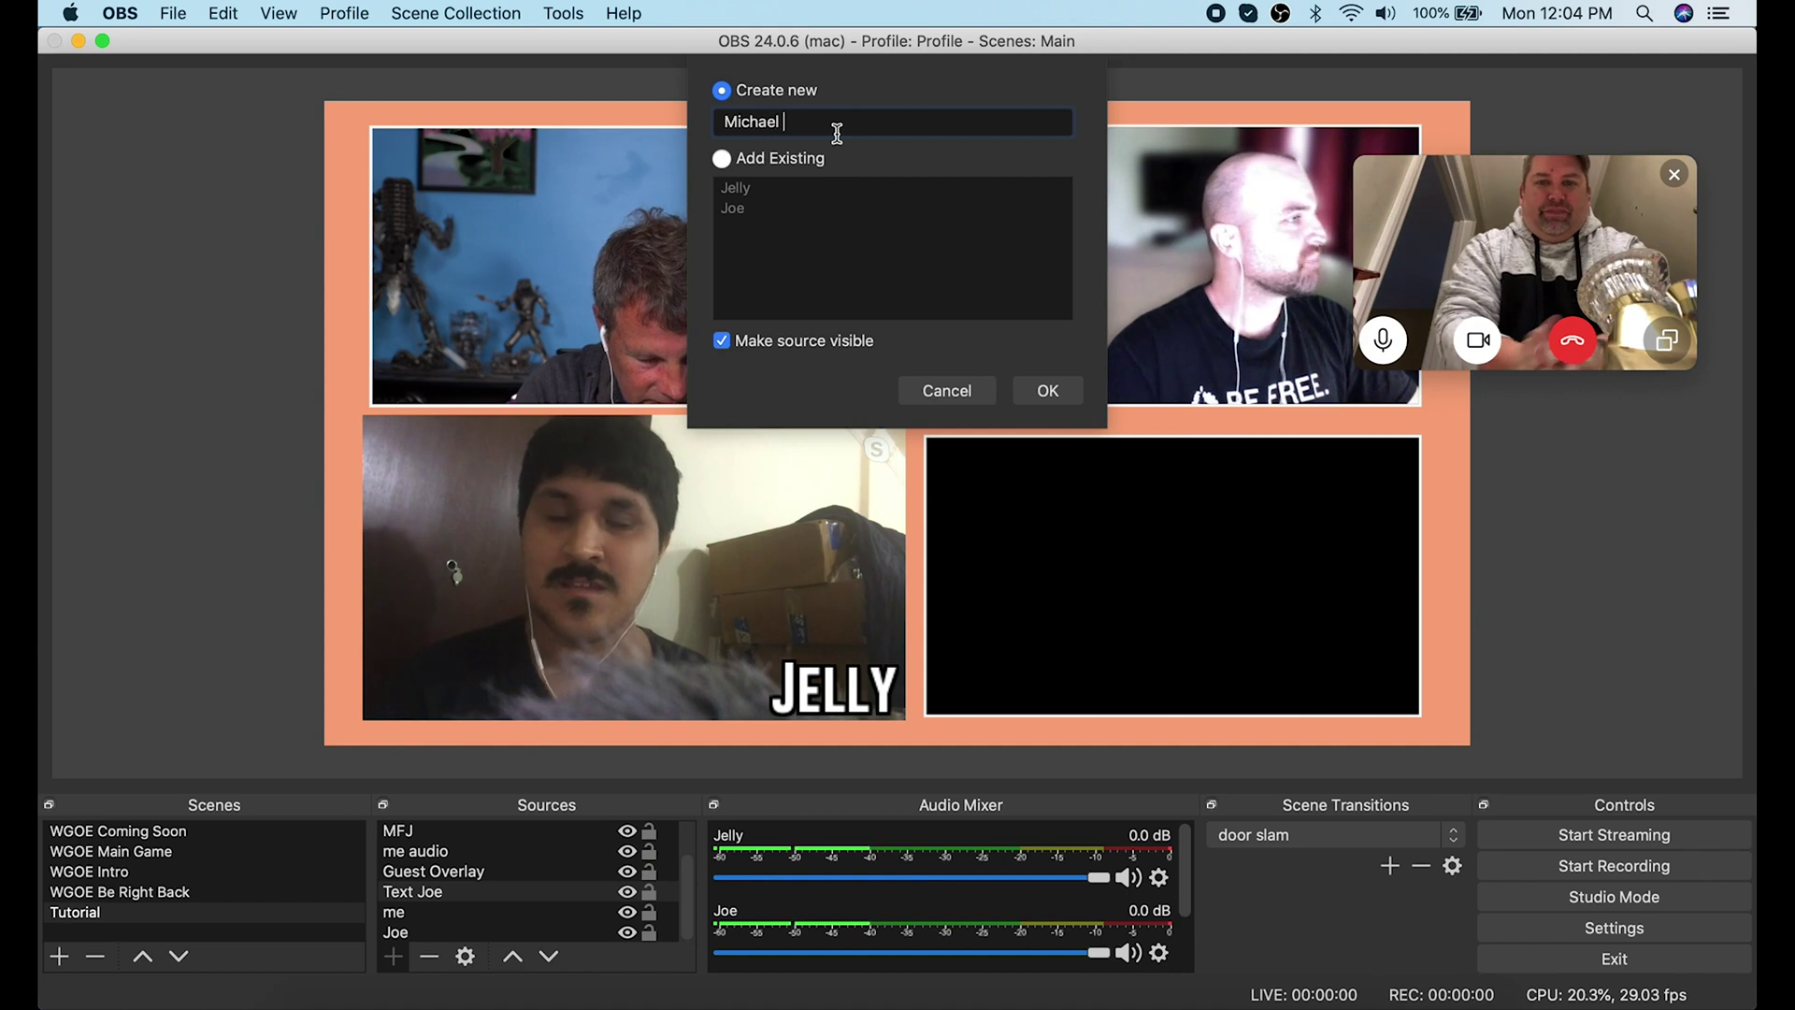
type("T")
left_click(1048, 390)
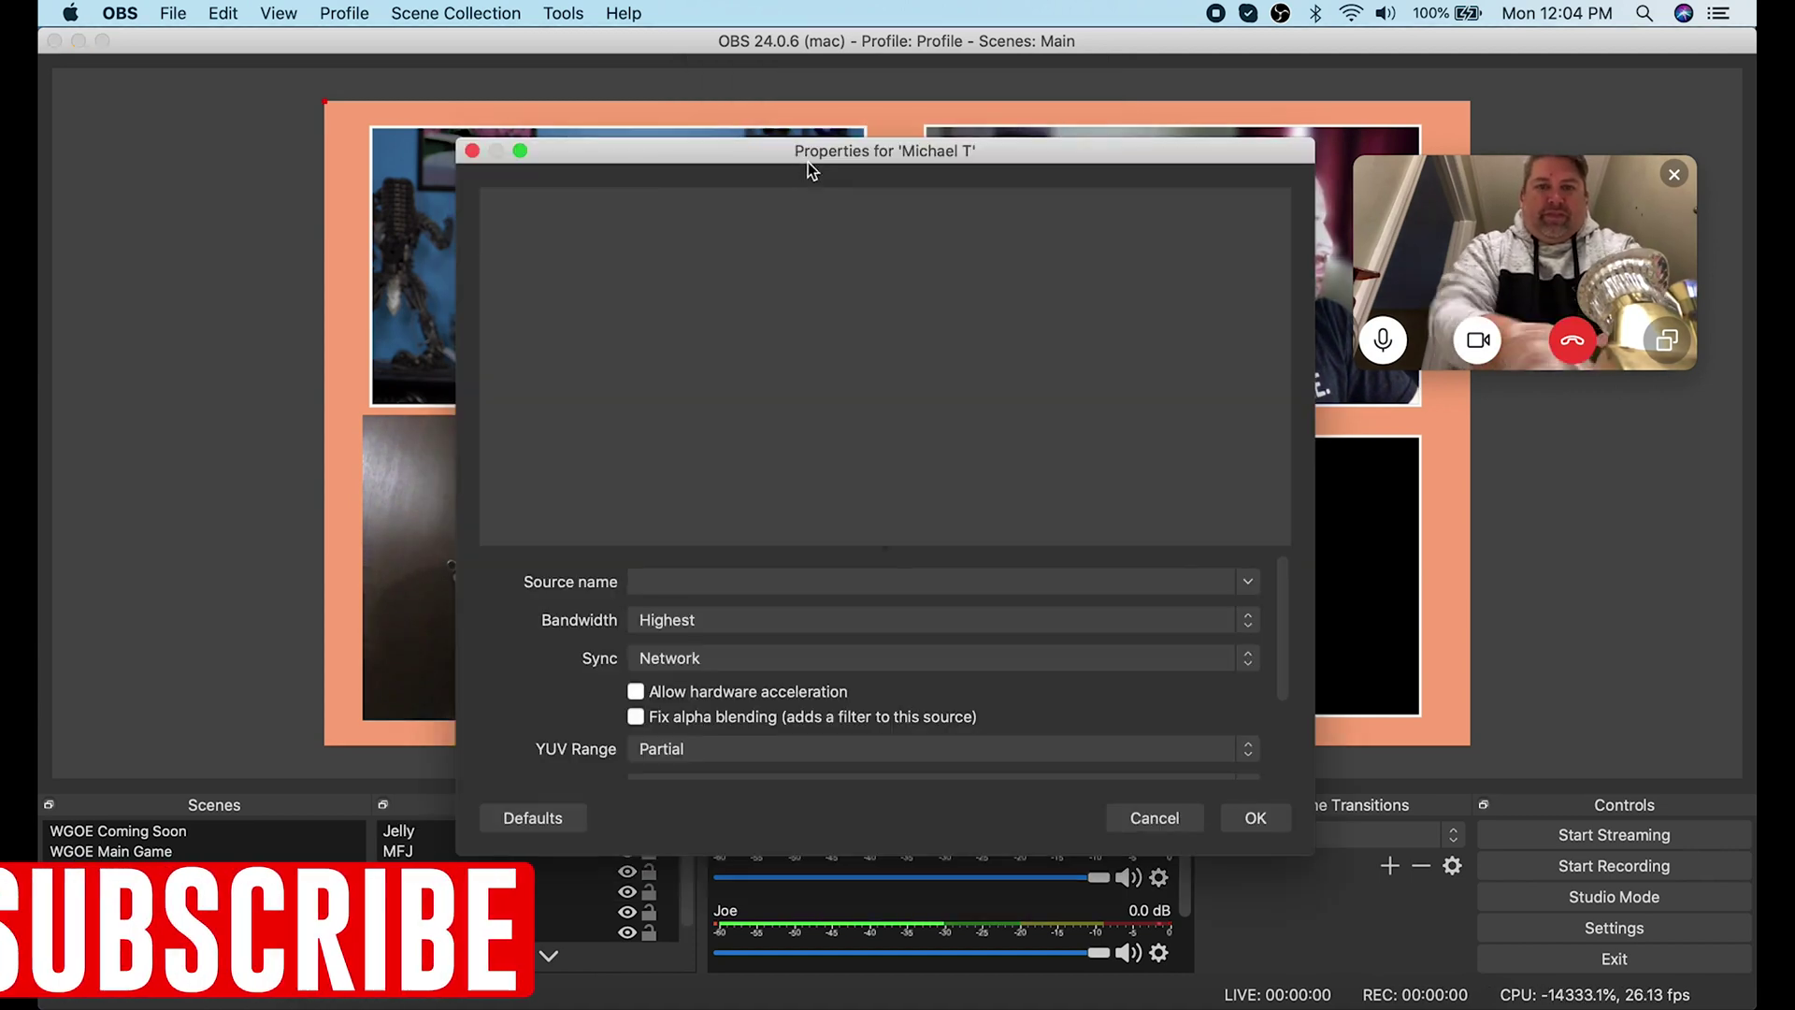
left_click(1048, 582)
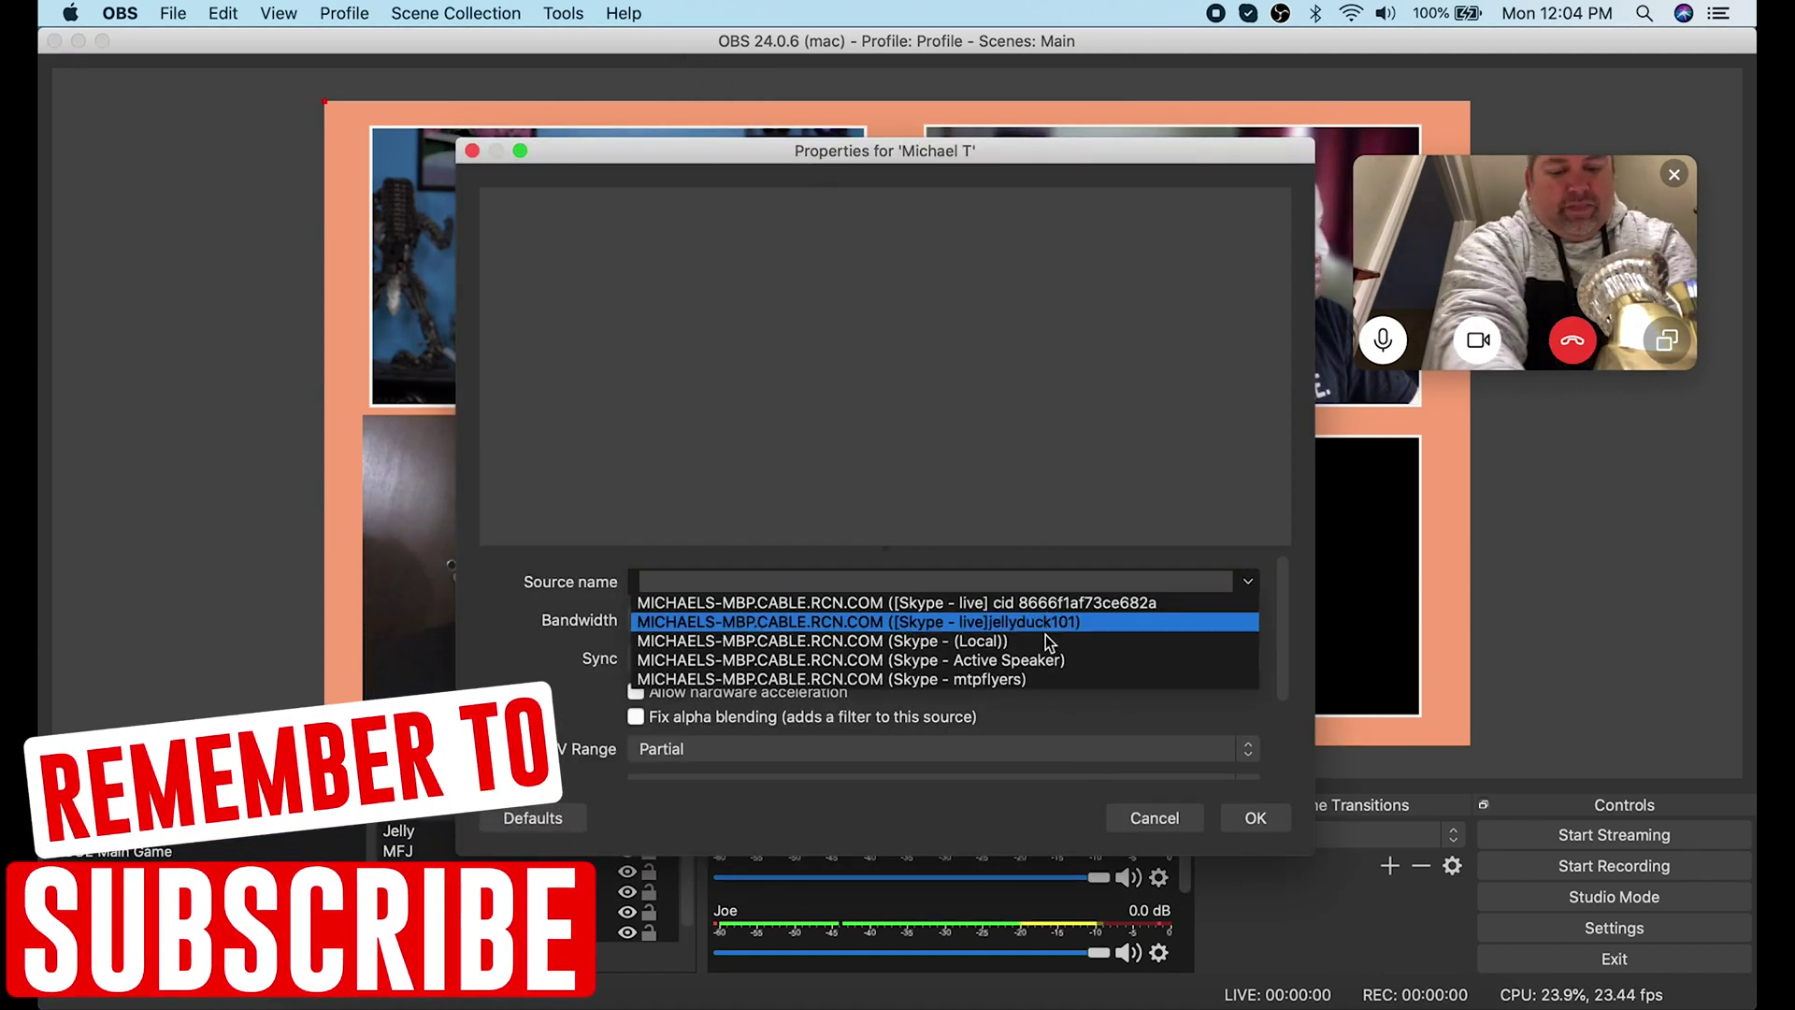
left_click(1038, 679)
left_click(1253, 819)
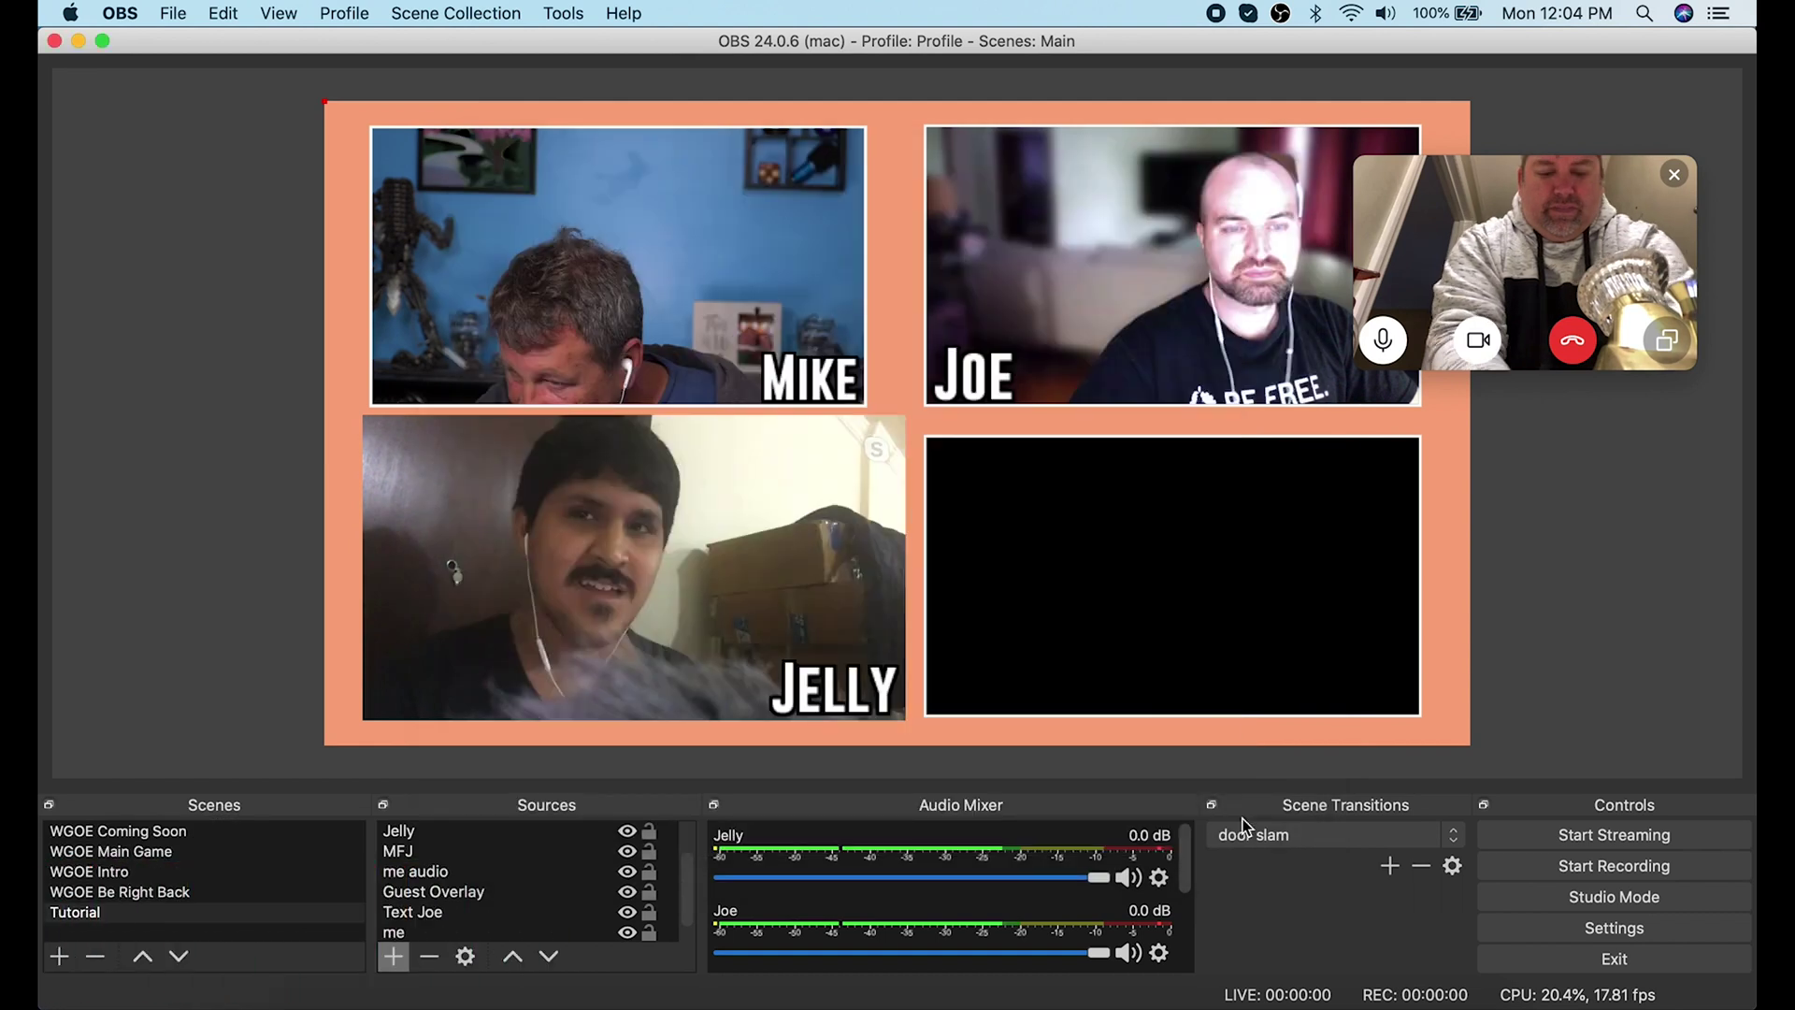
left_click_drag(638, 282, 1232, 589)
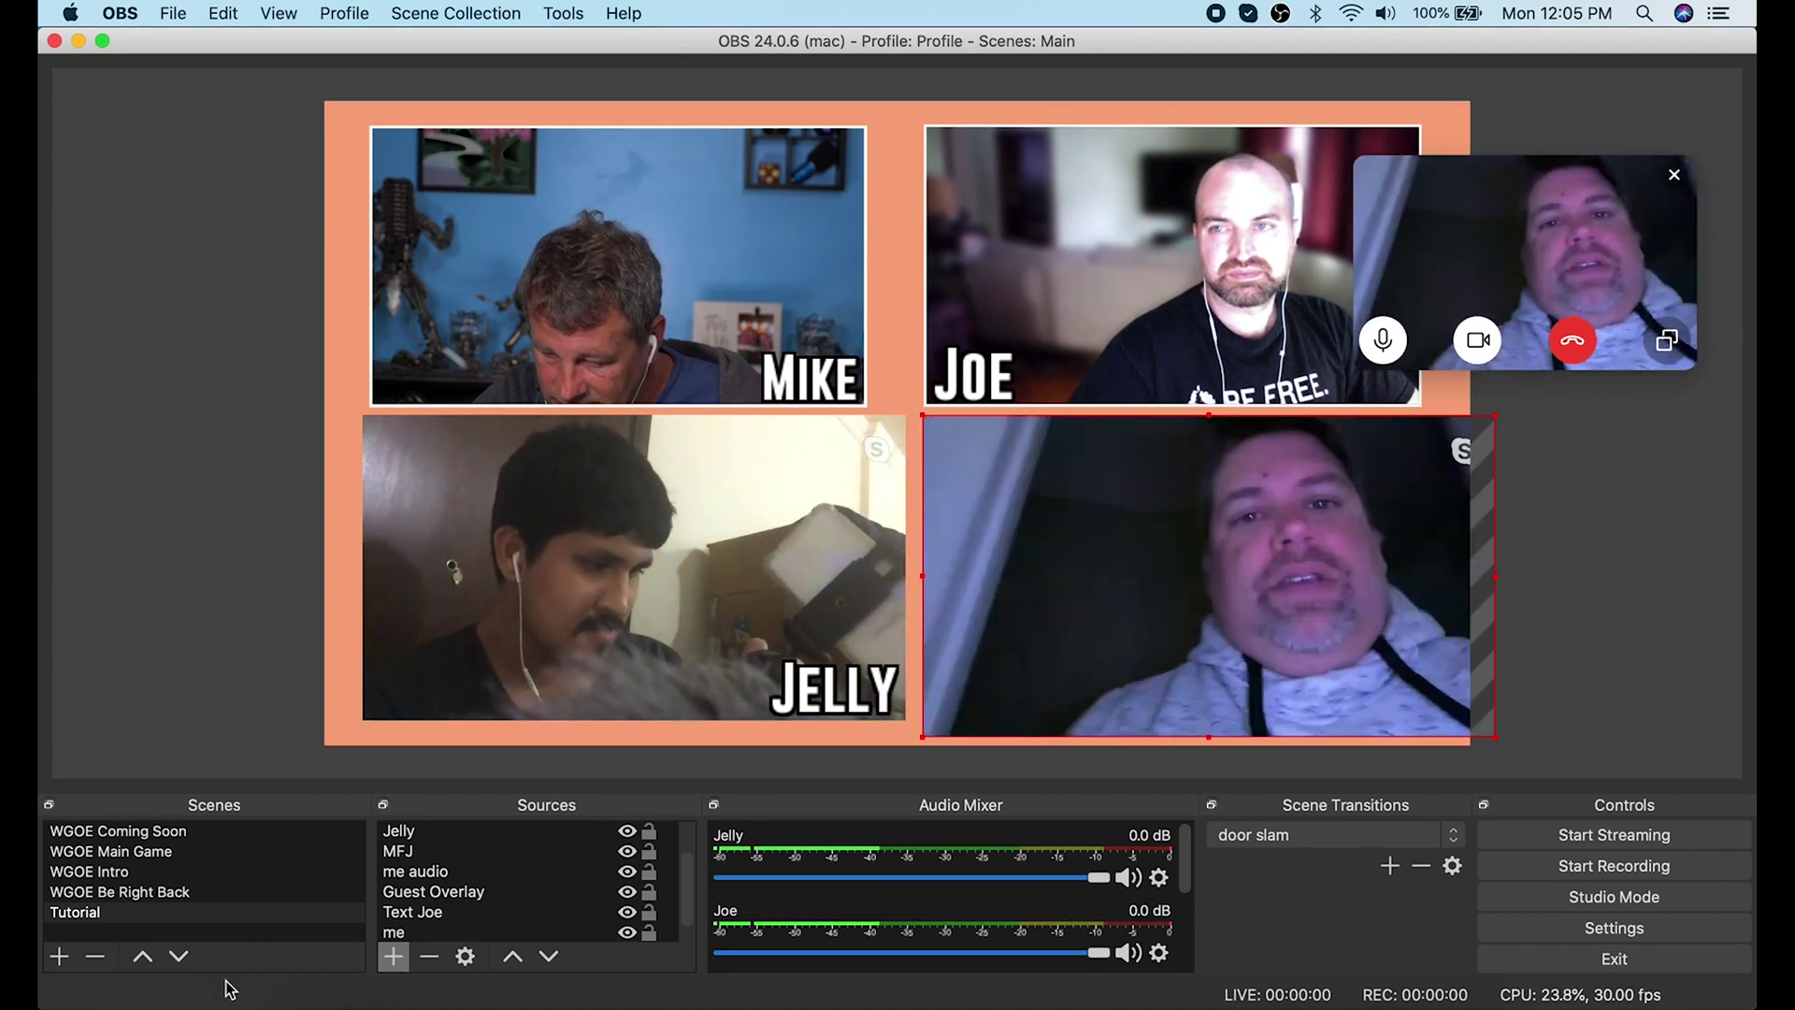
scroll(430, 852, "up", 3)
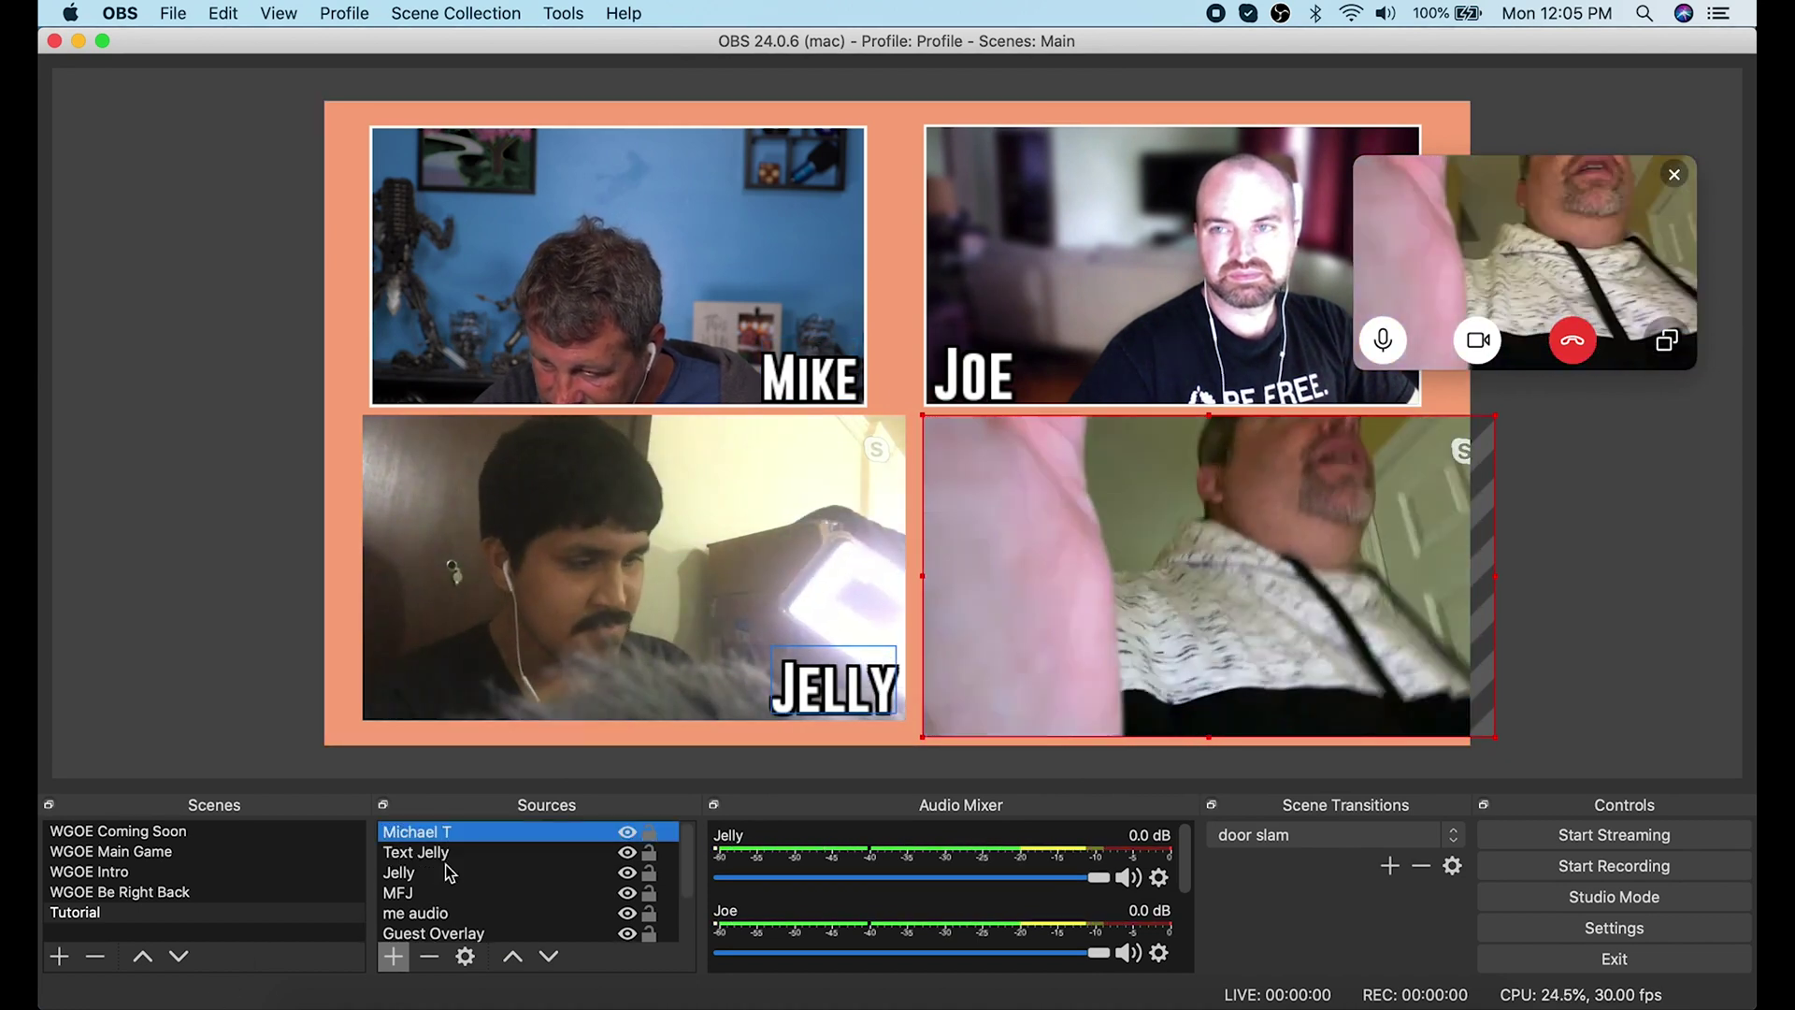
left_click_drag(416, 831, 458, 888)
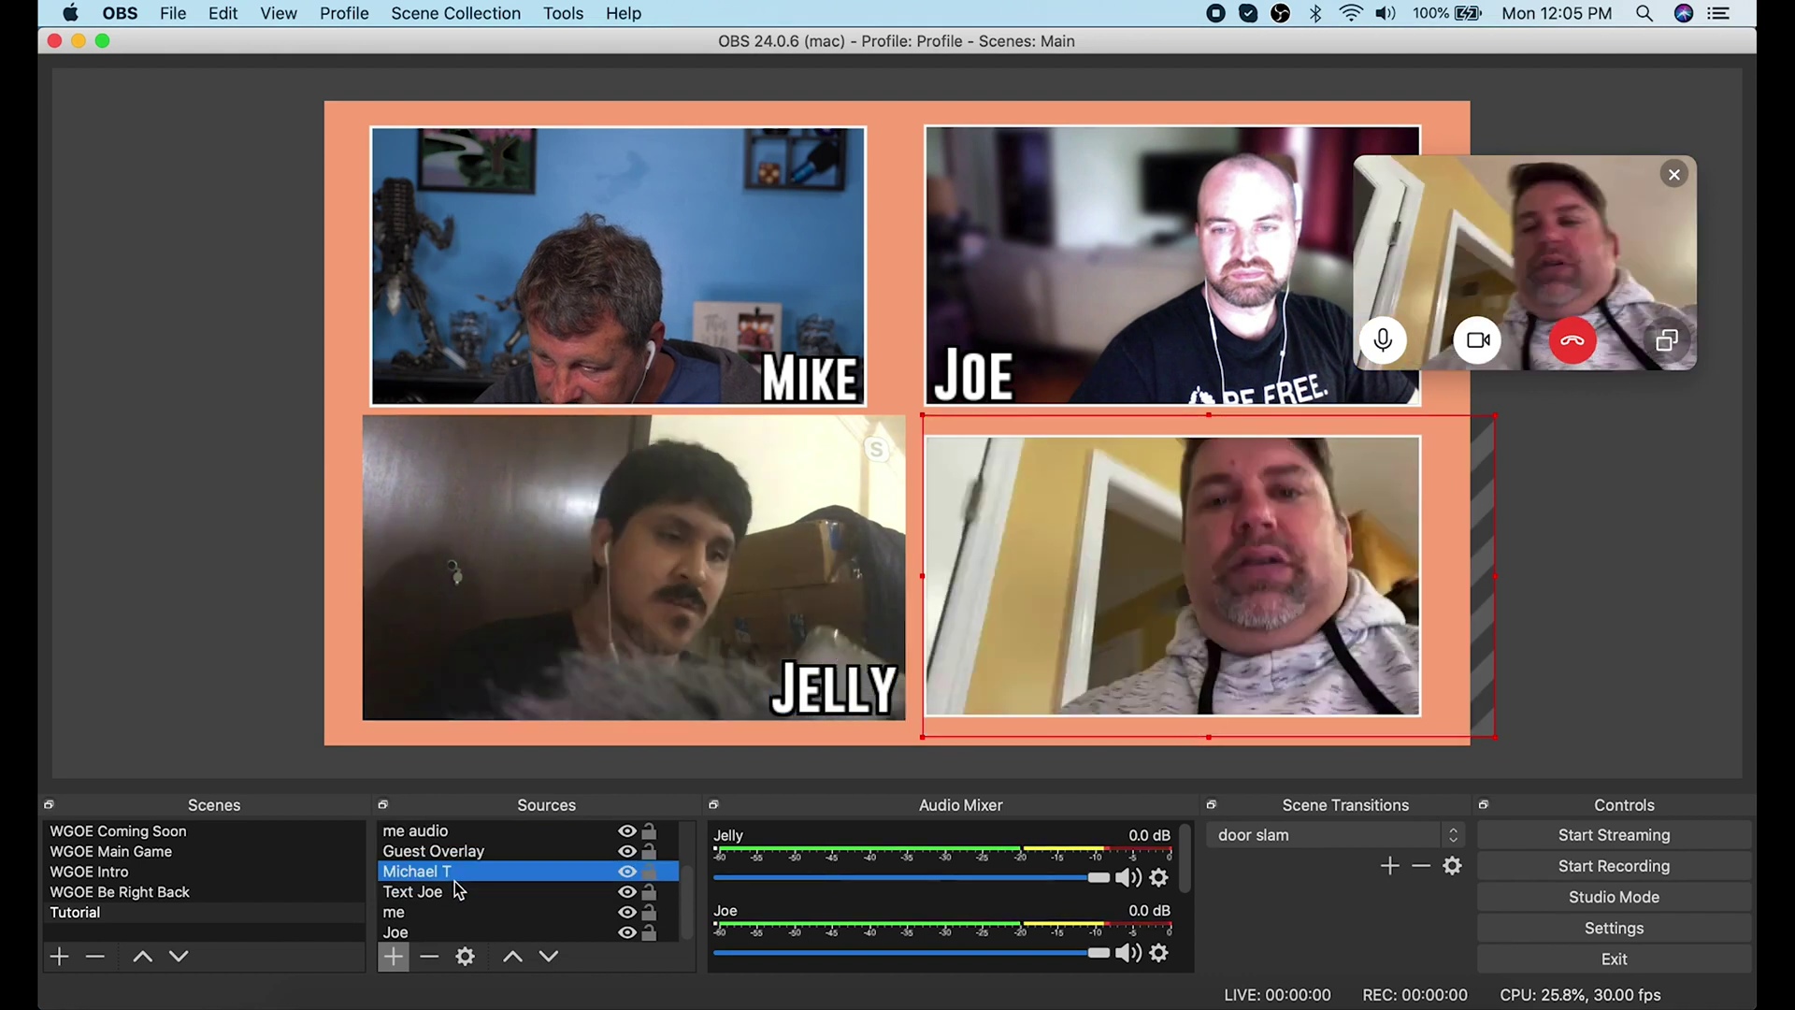
left_click(394, 956)
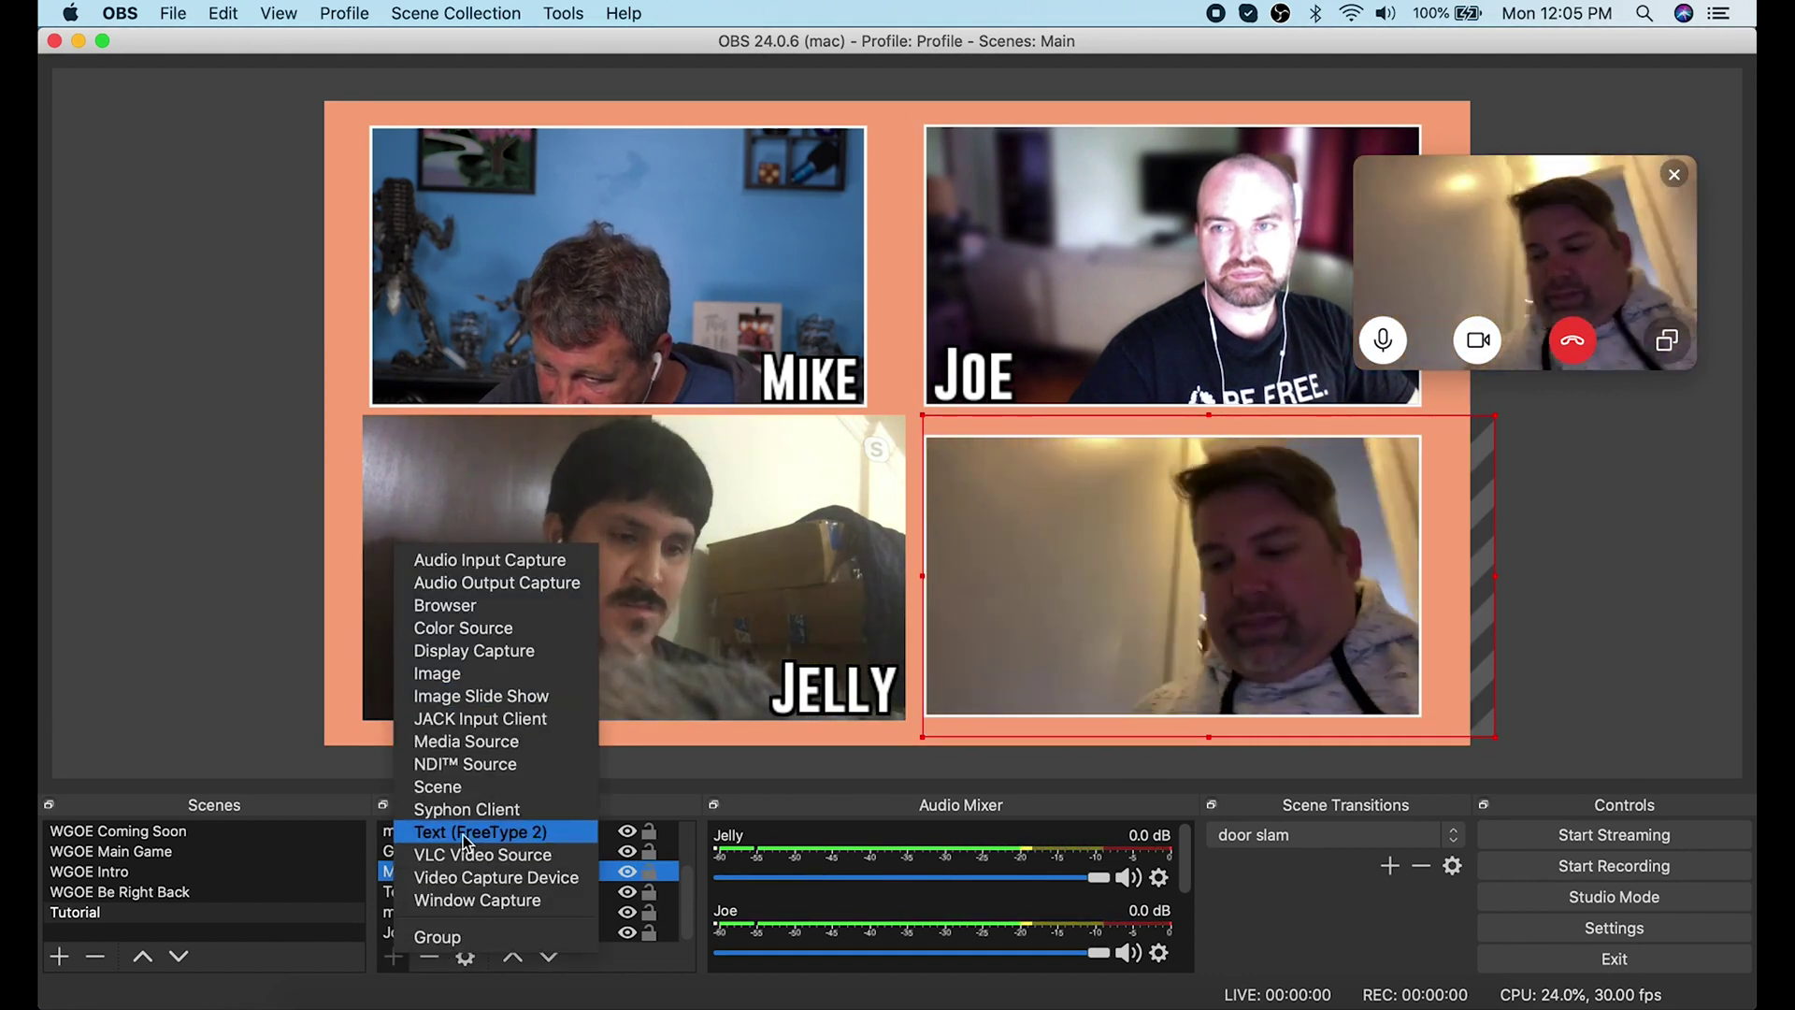
Add a Text (FreeType 2) caption with the fourth guest's name in Gobold Bold.
left_click(464, 833)
key("BackSpace")
type("Text Michael ")
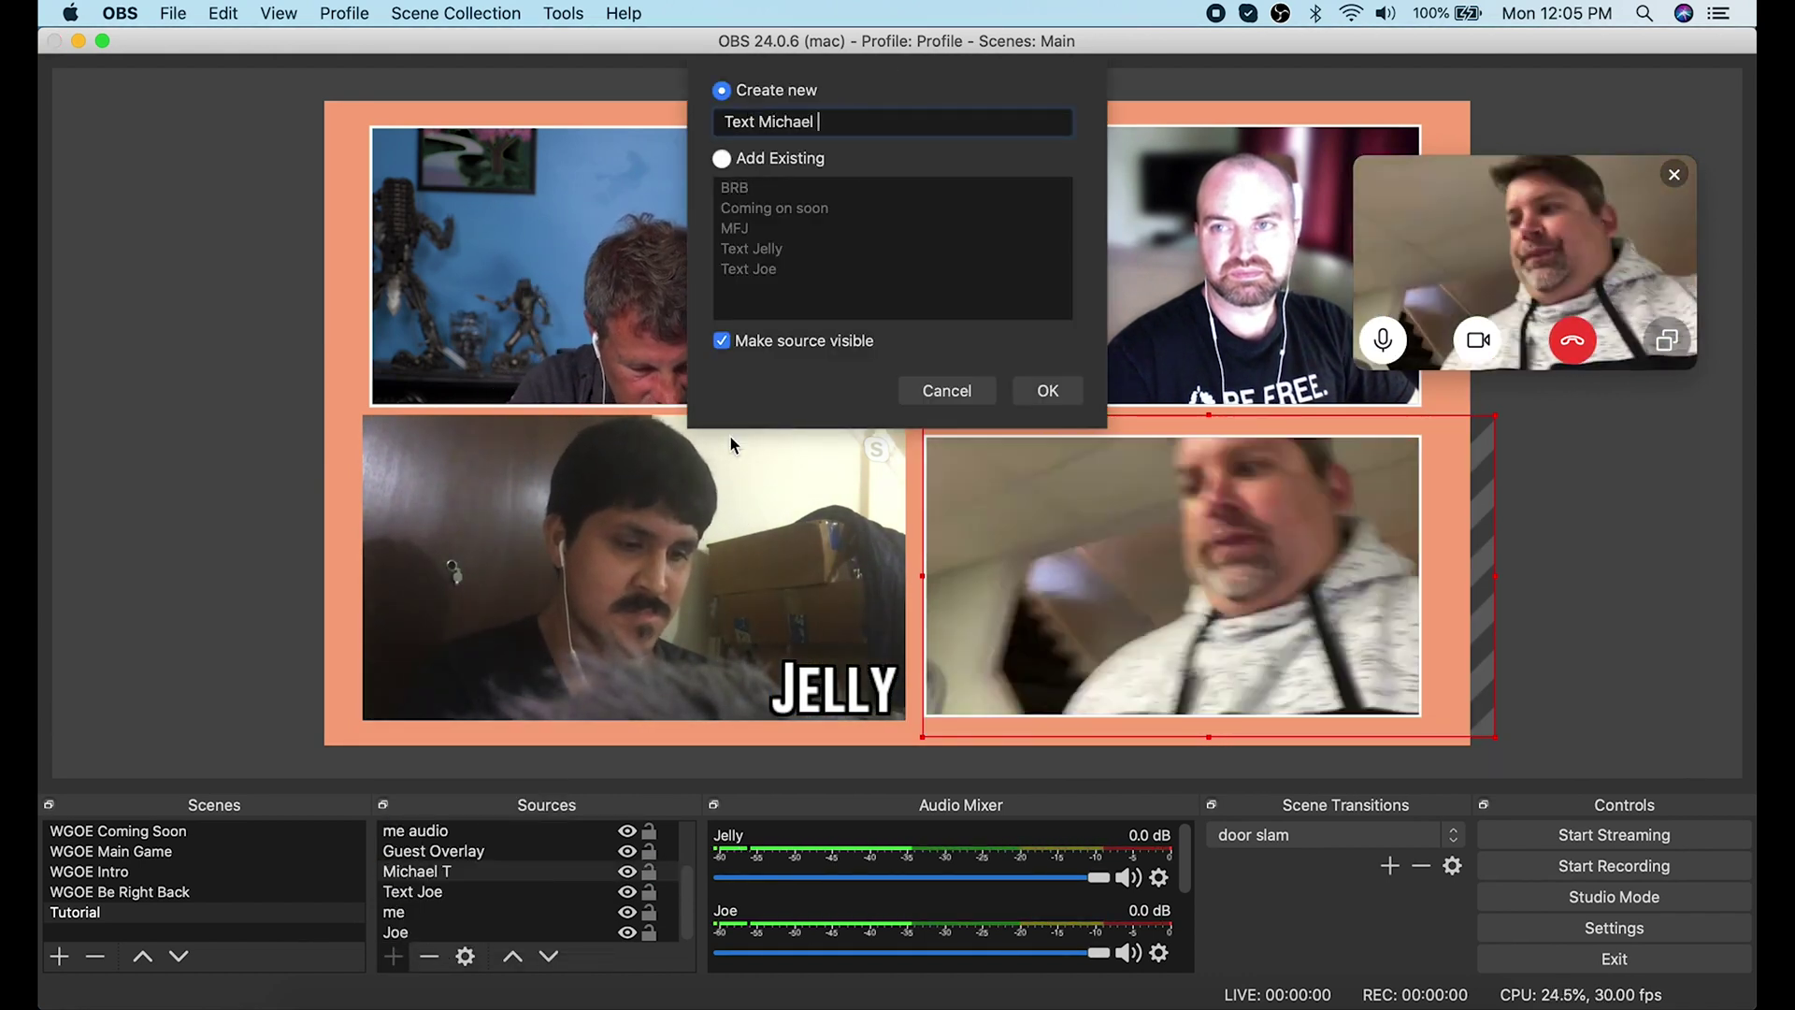
type("T")
key("Return")
left_click(987, 545)
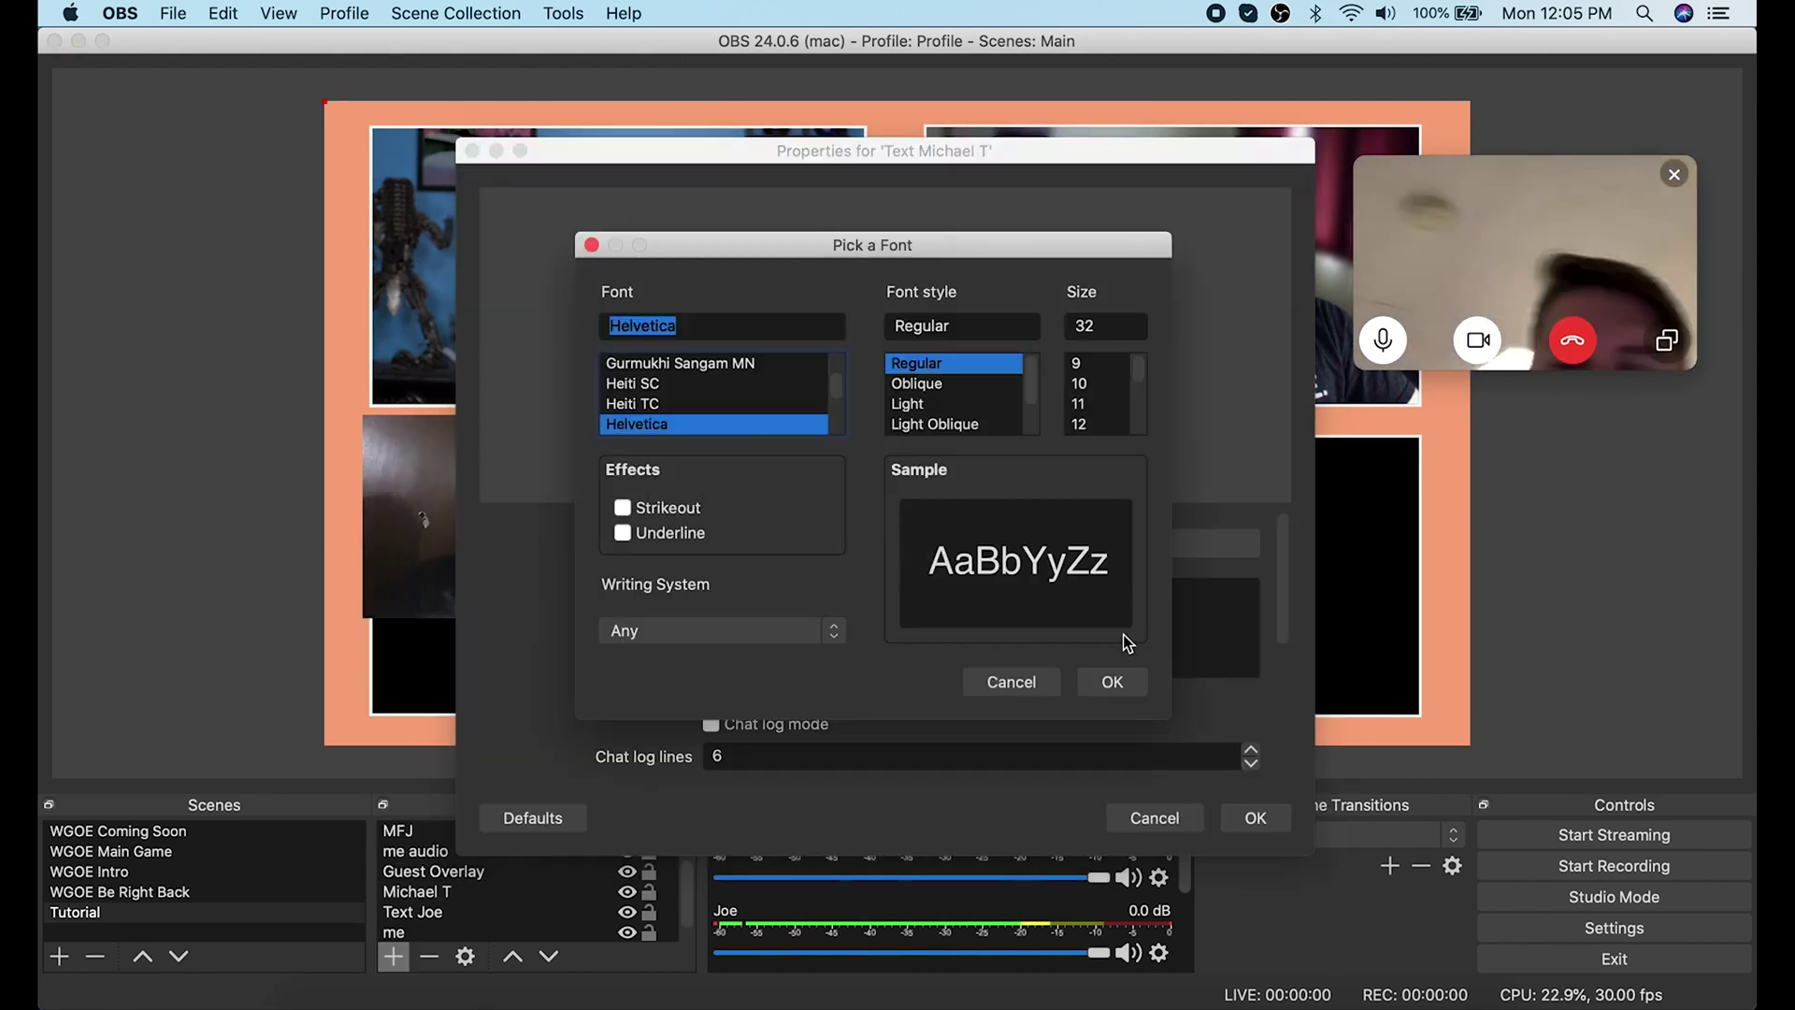
scroll(738, 393, "up", 5)
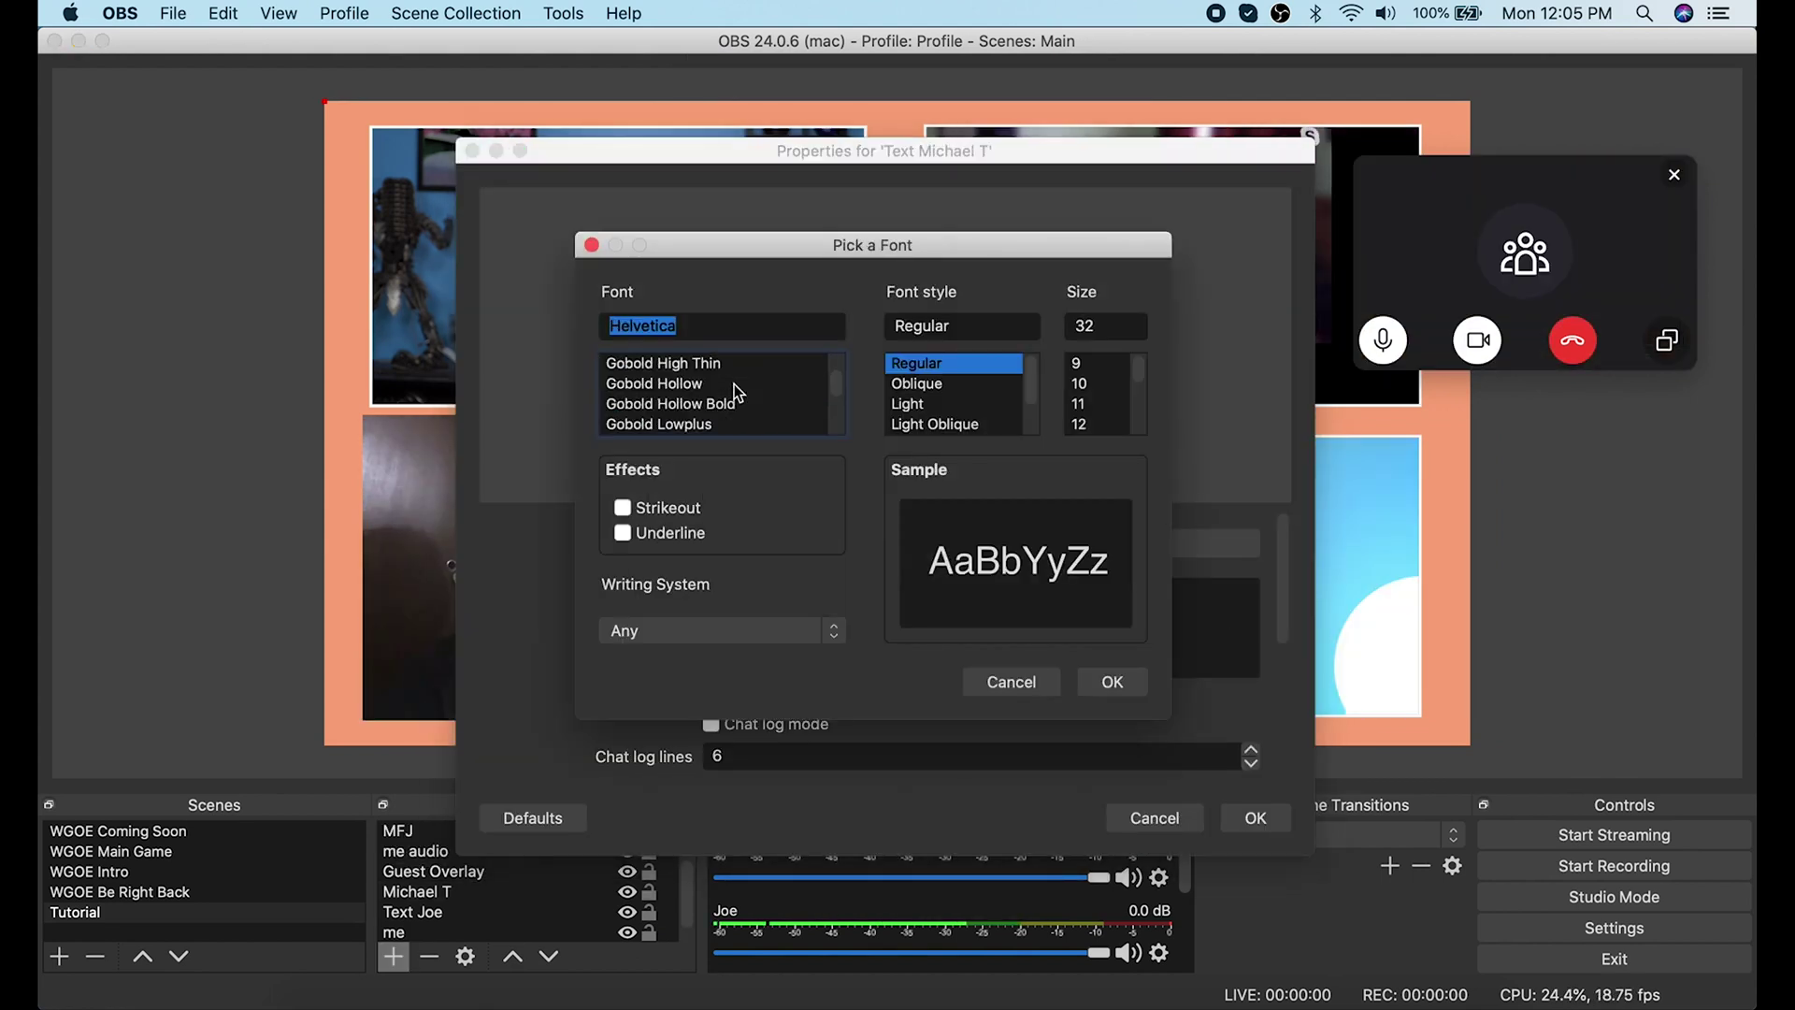
left_click(1110, 683)
left_click(923, 609)
type("Michael T")
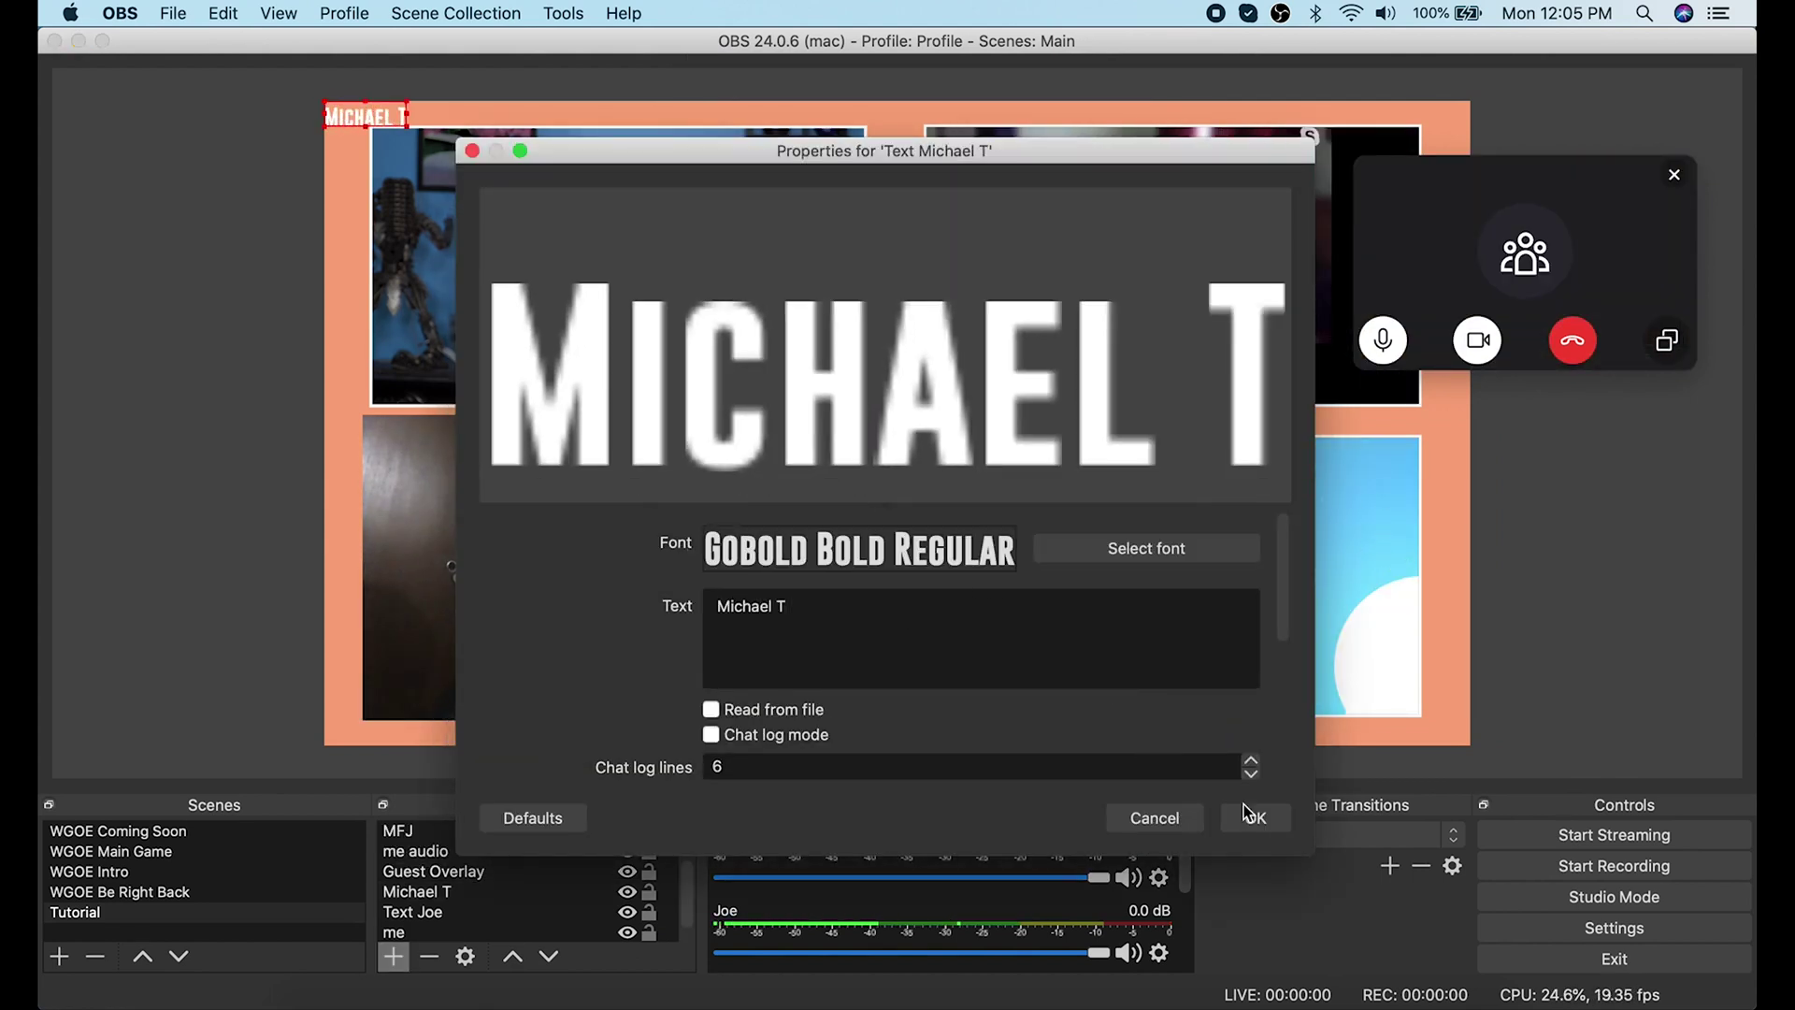
left_click(1250, 816)
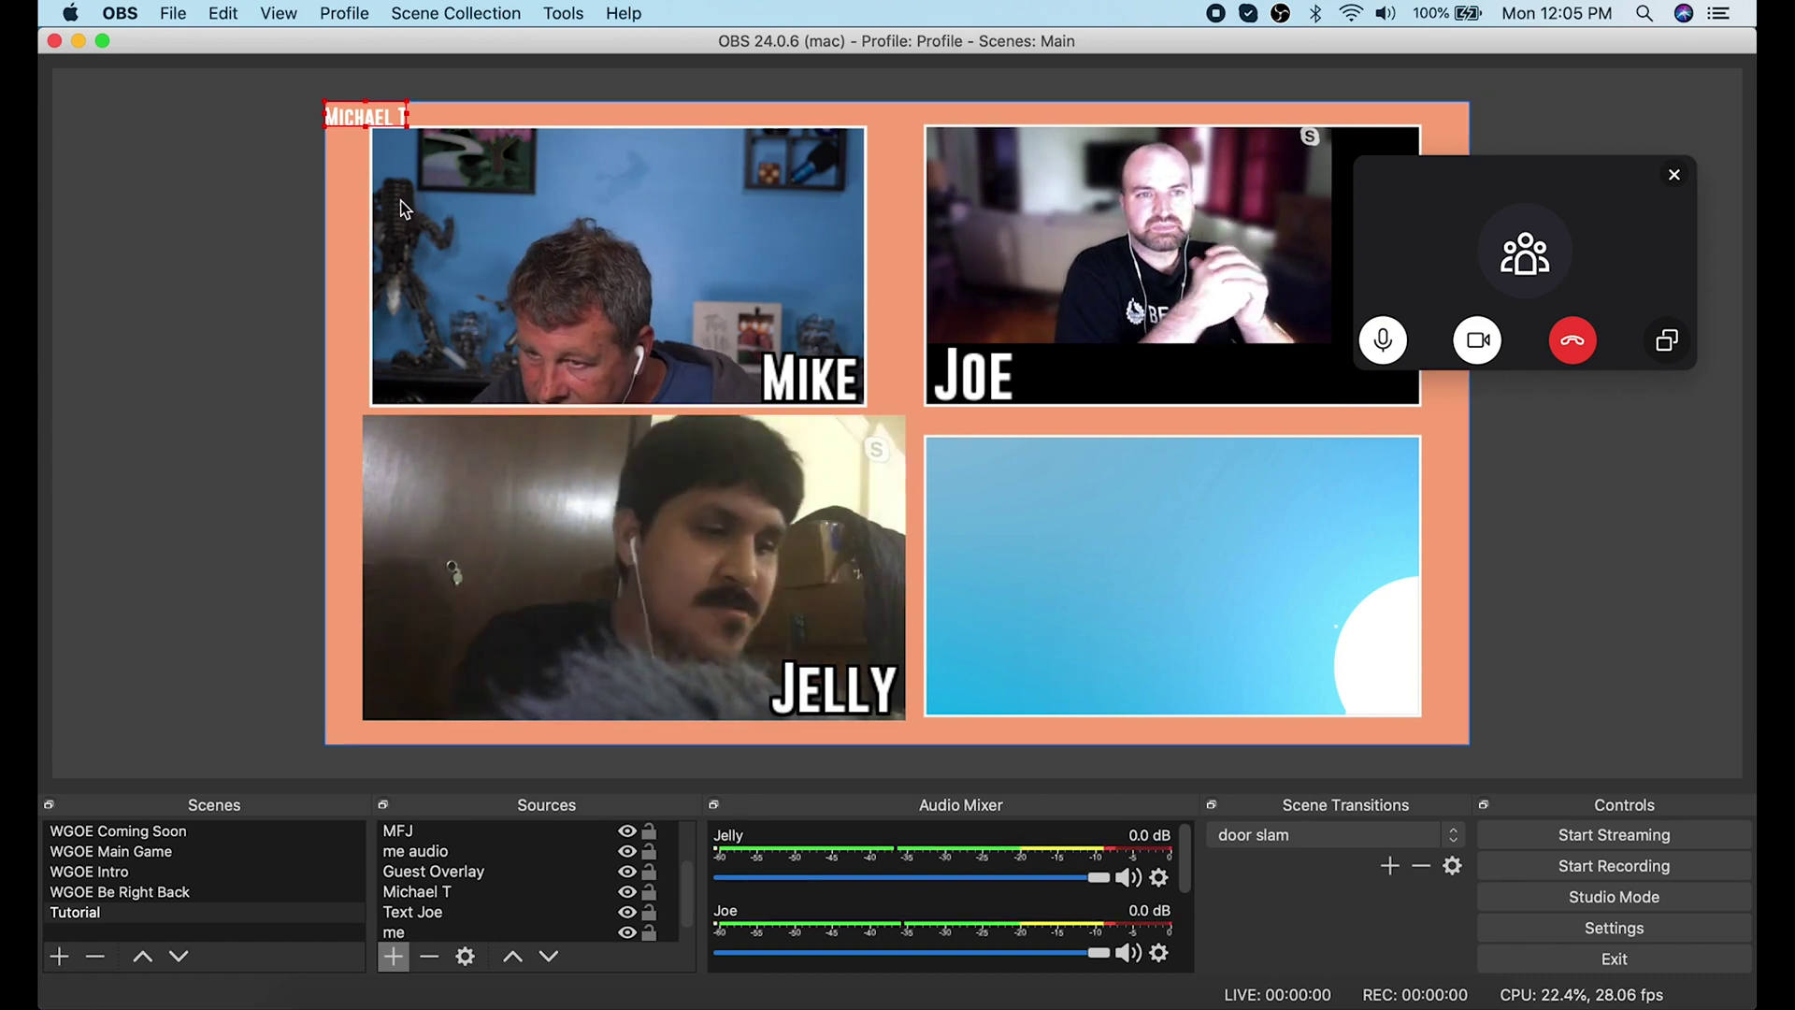
Turn on Outline in the new caption's properties.
right_click(374, 119)
left_click(416, 784)
scroll(1281, 625, "down", 10)
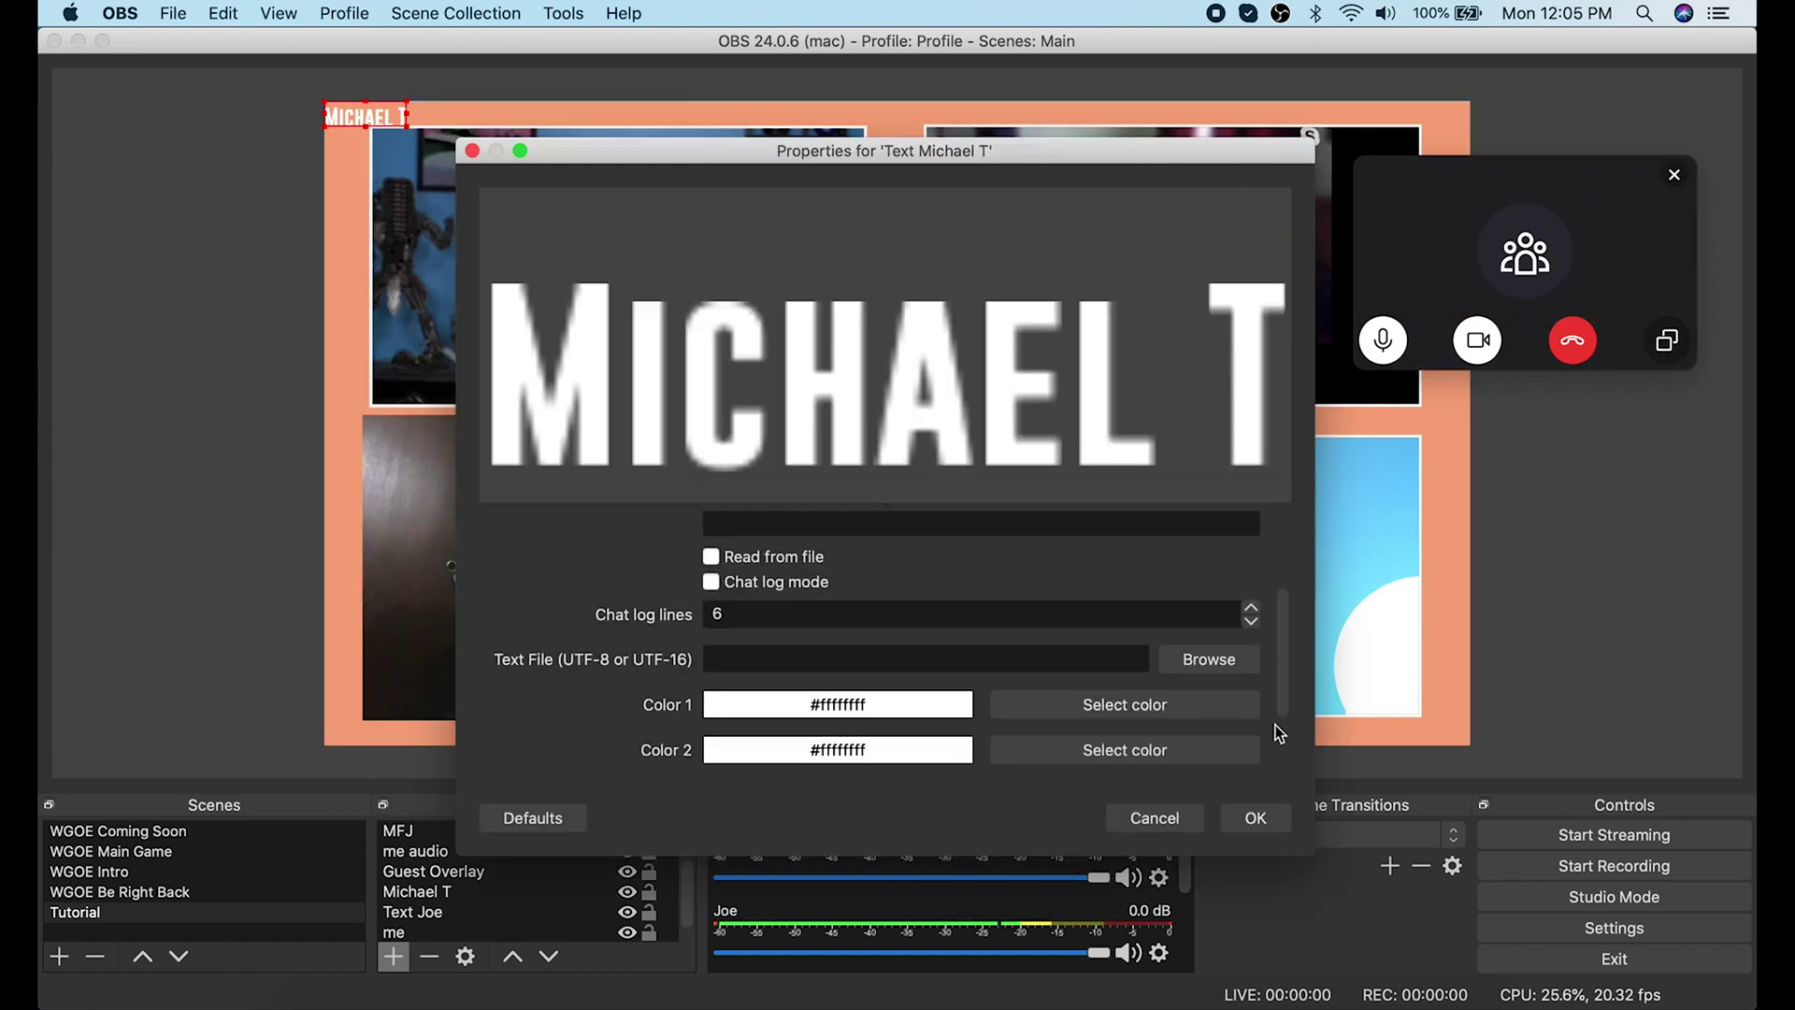
left_click(598, 665)
left_click(1255, 817)
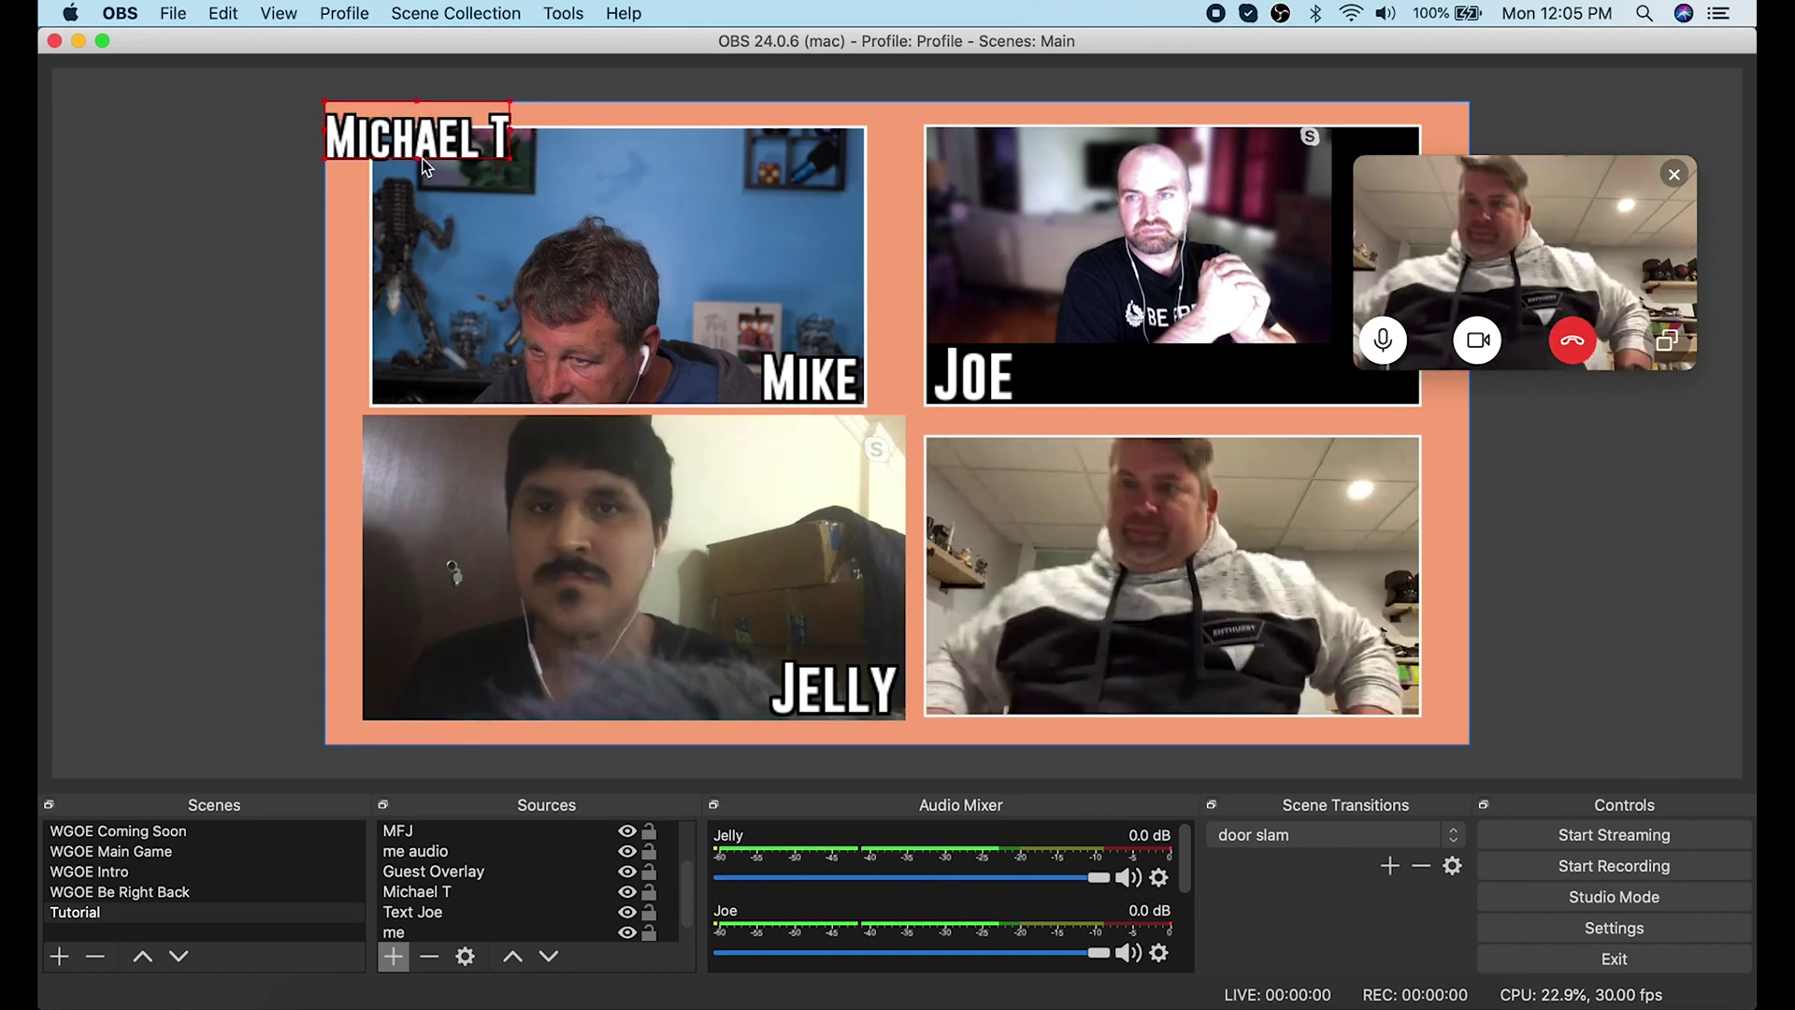
Move the fourth guest's caption onto the bottom-right panel and put the lower-left feed beneath the overlay.
left_click_drag(409, 126, 1015, 675)
scroll(523, 879, "up", 3)
left_click(430, 851)
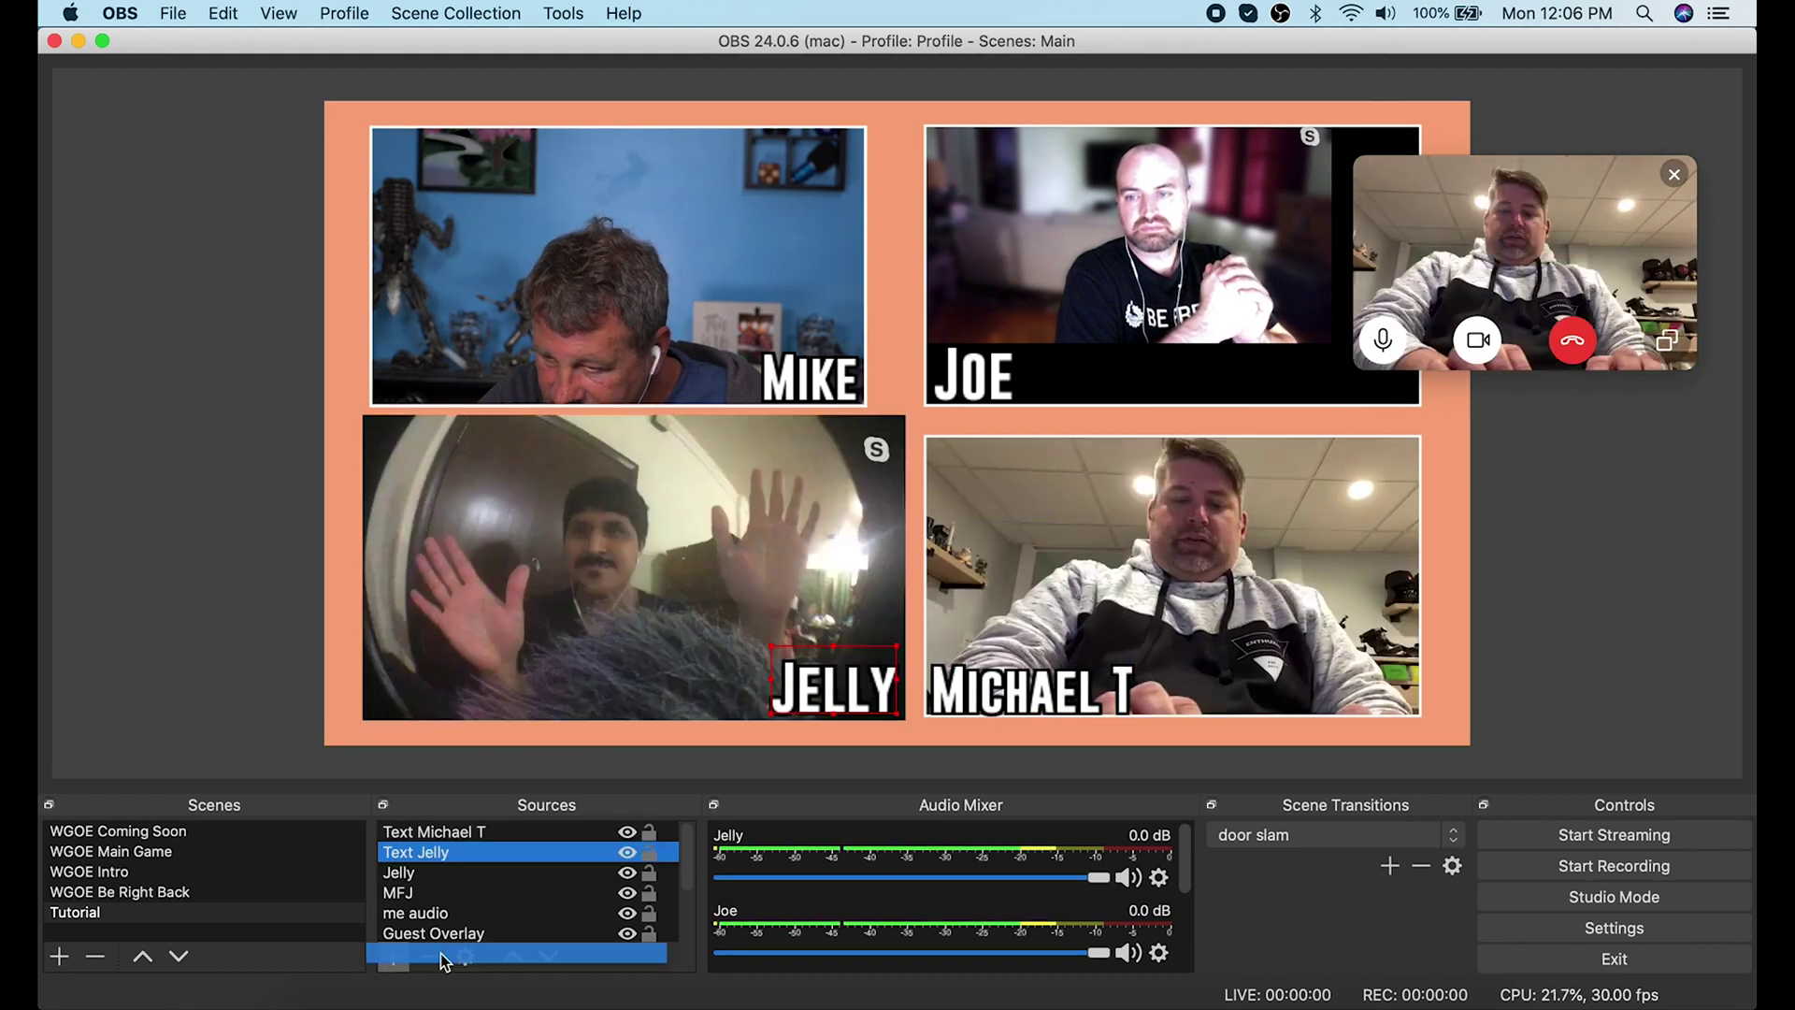
left_click_drag(430, 851, 455, 921)
left_click_drag(402, 831, 411, 893)
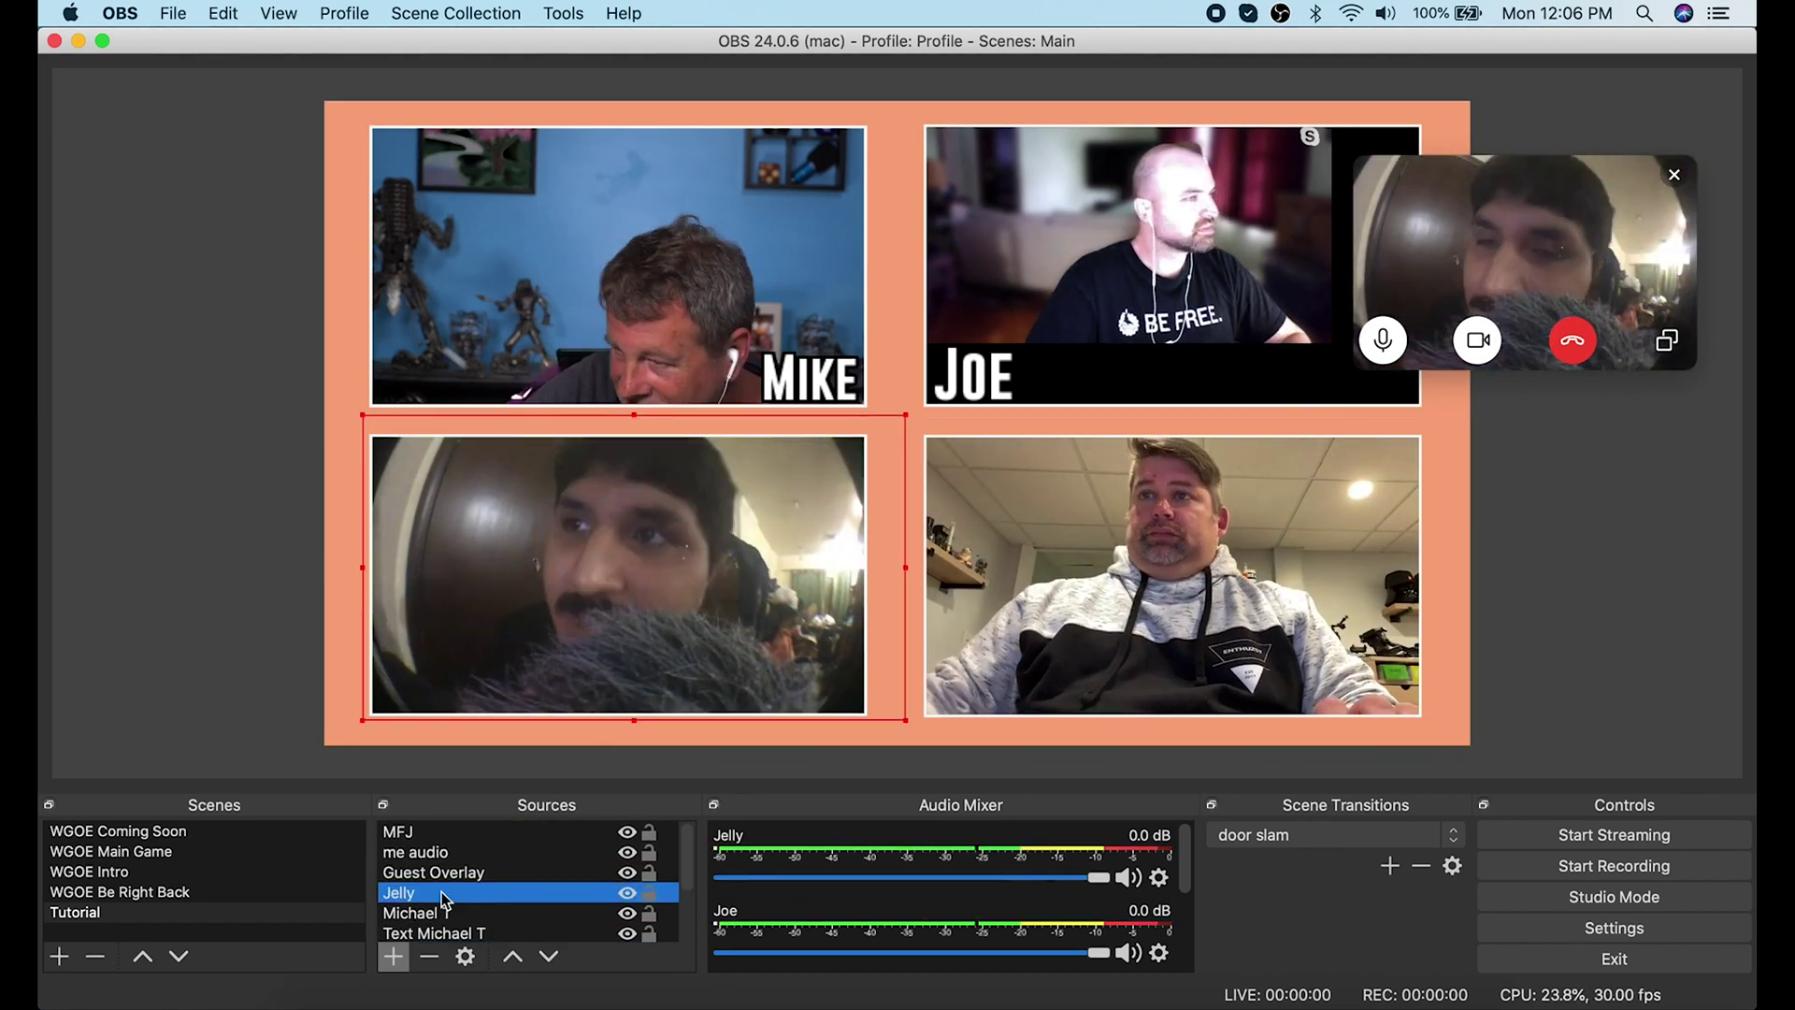
left_click_drag(1515, 243, 1683, 239)
Raise the two lower name labels above the orange overlay in the Sources list.
left_click(1440, 374)
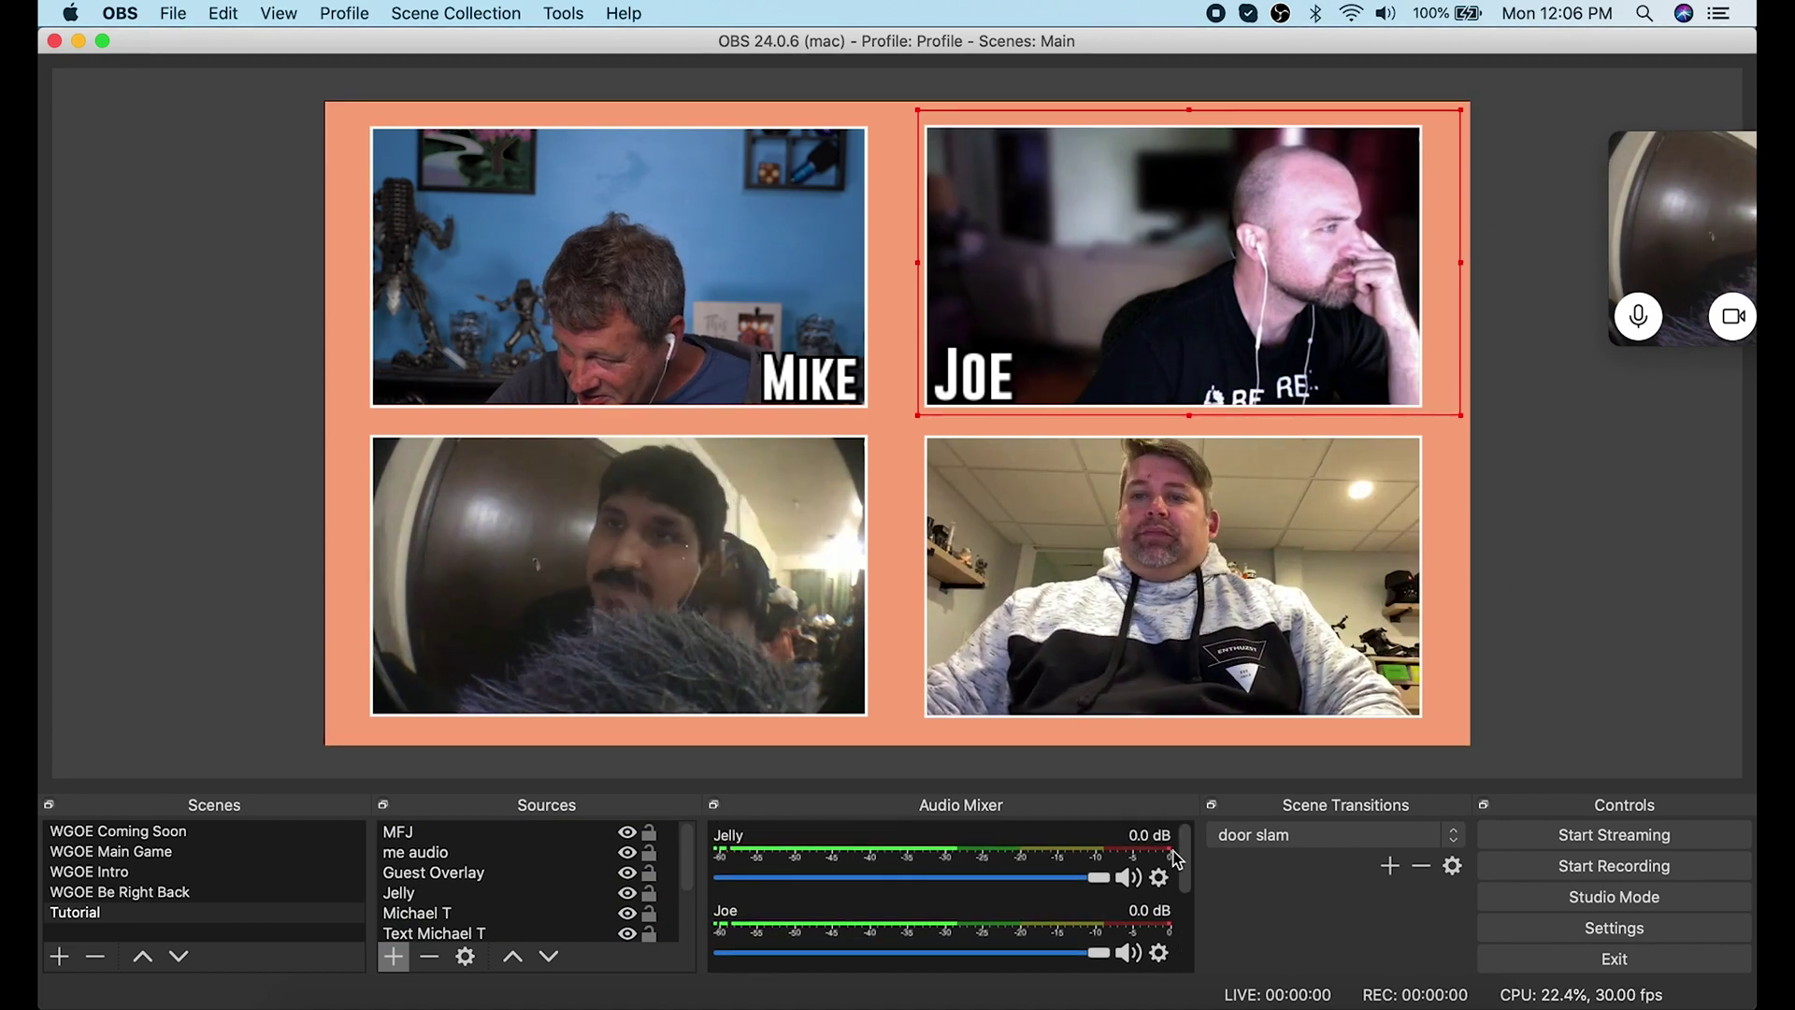
left_click(1337, 645)
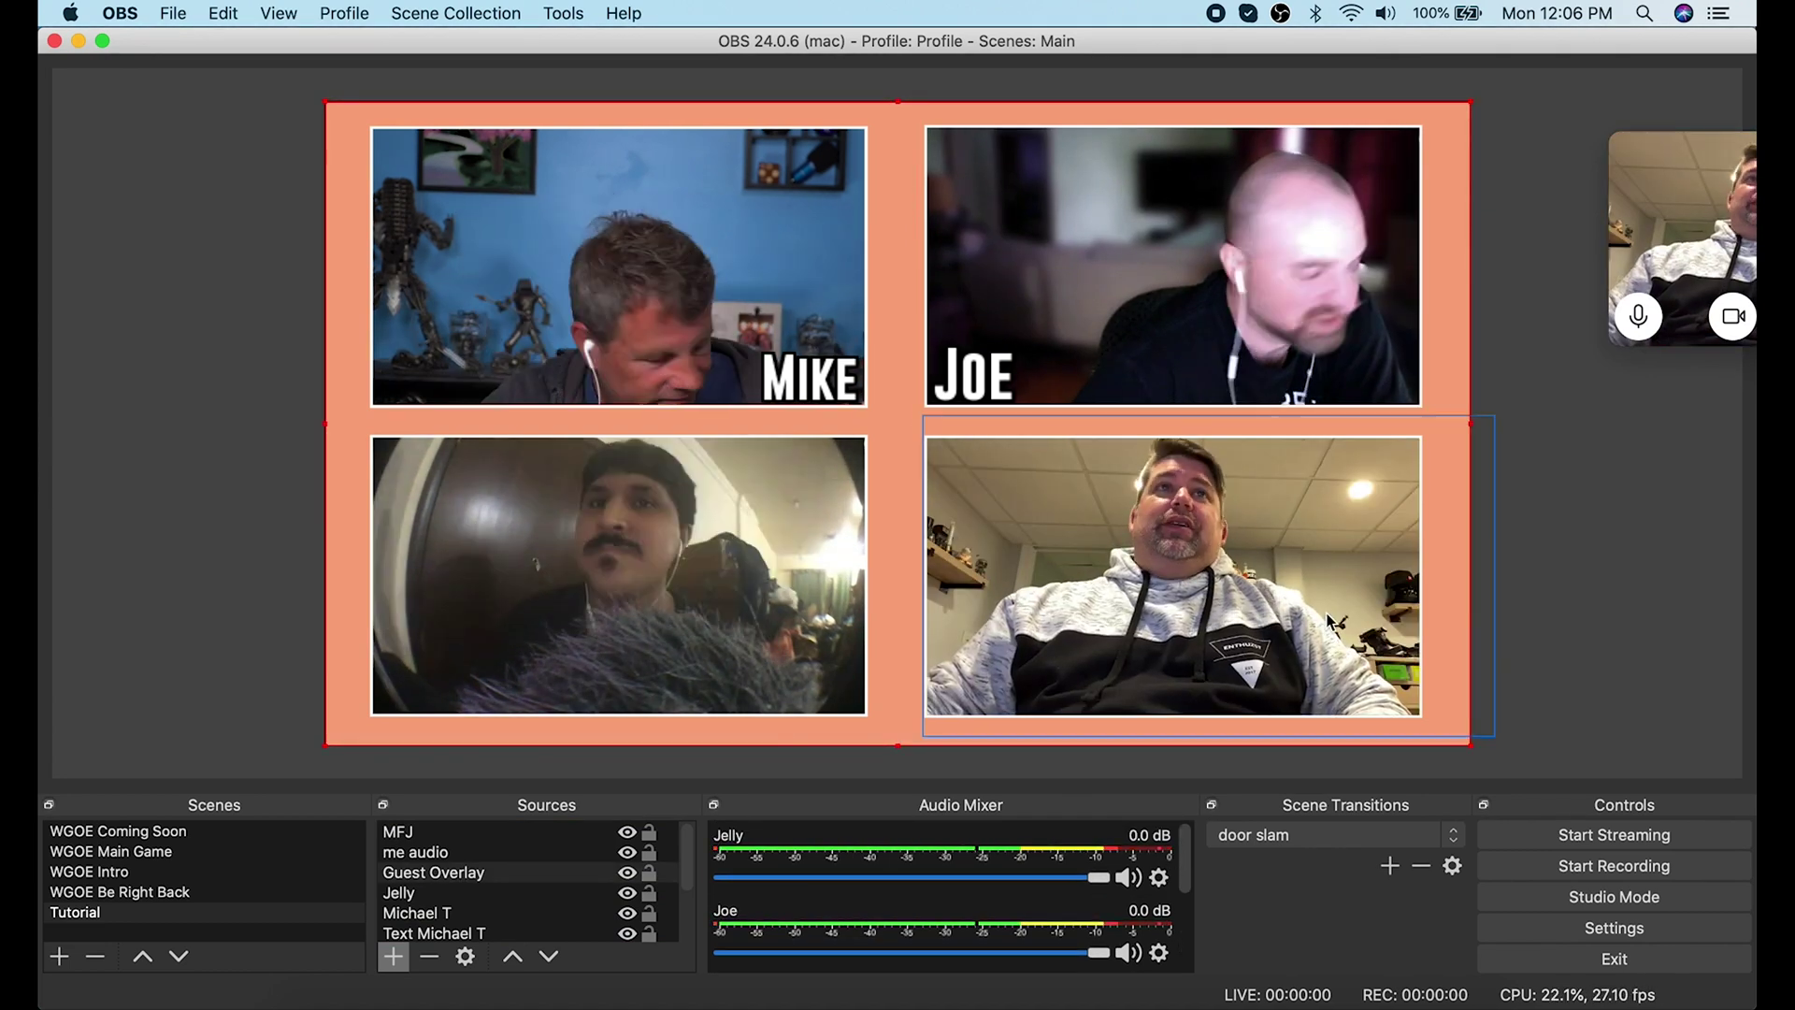
left_click(434, 933)
left_click_drag(434, 933, 430, 841)
left_click(588, 589)
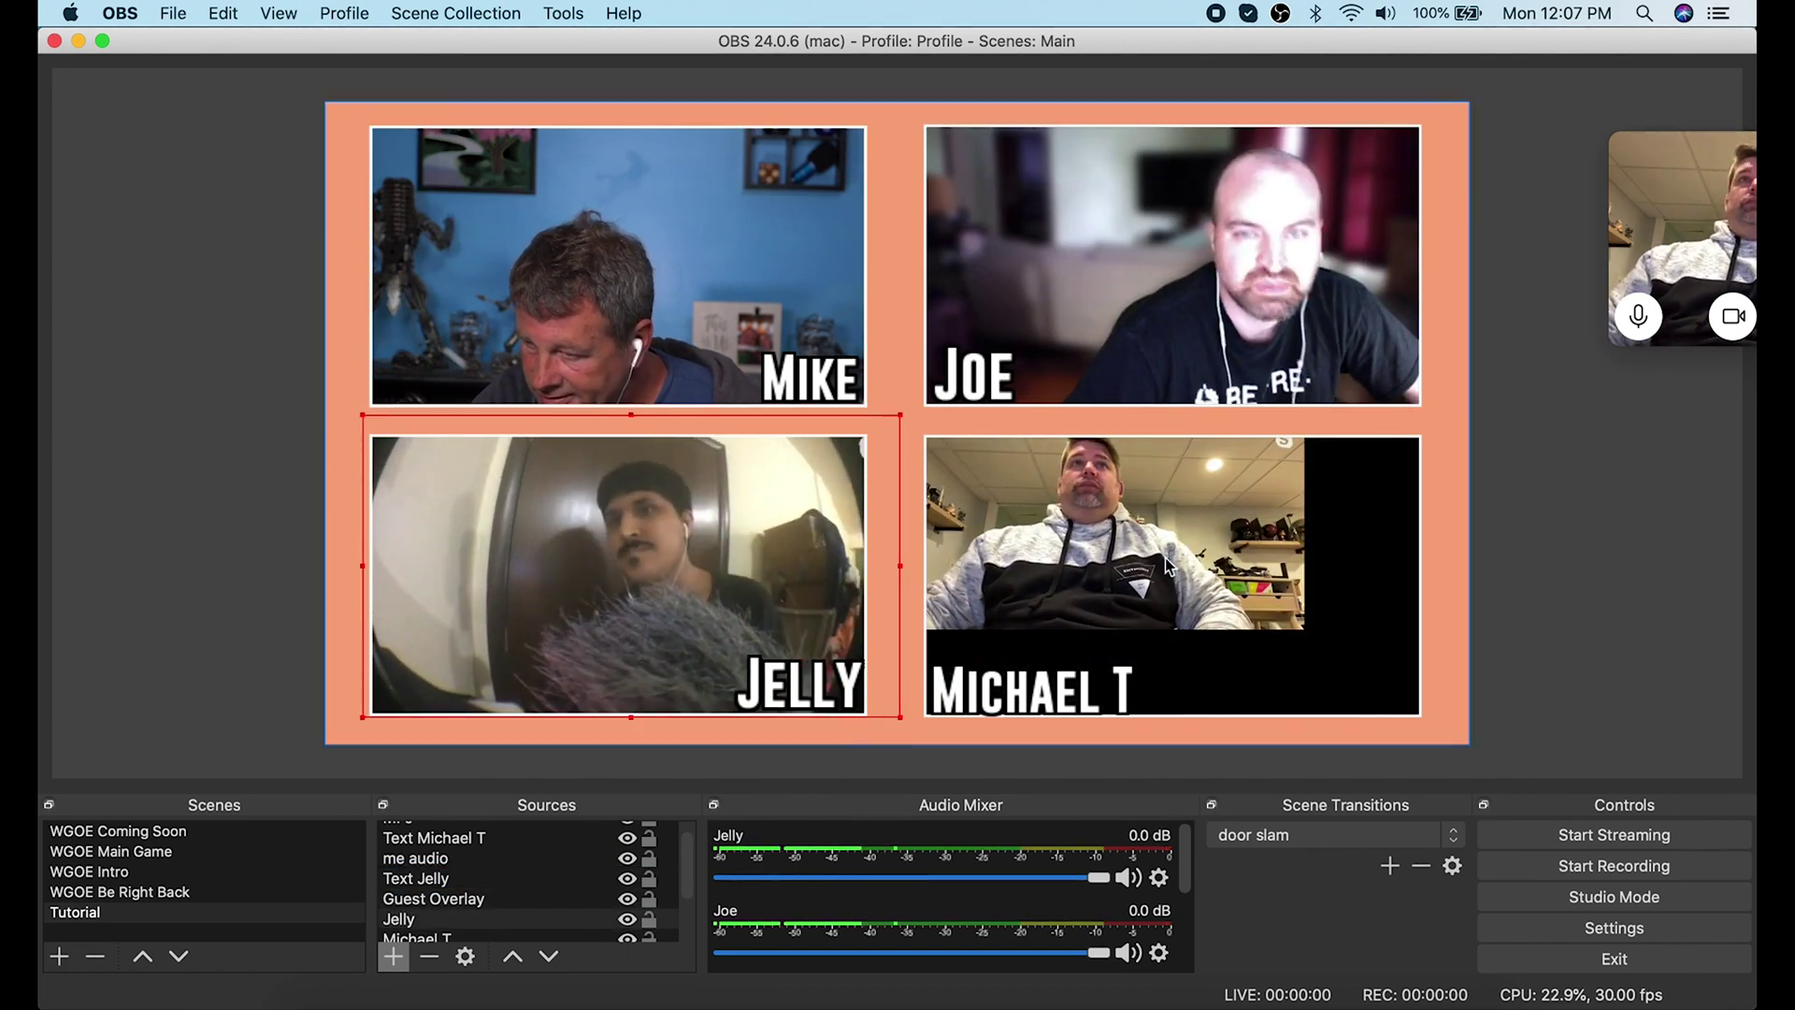
left_click(1155, 673)
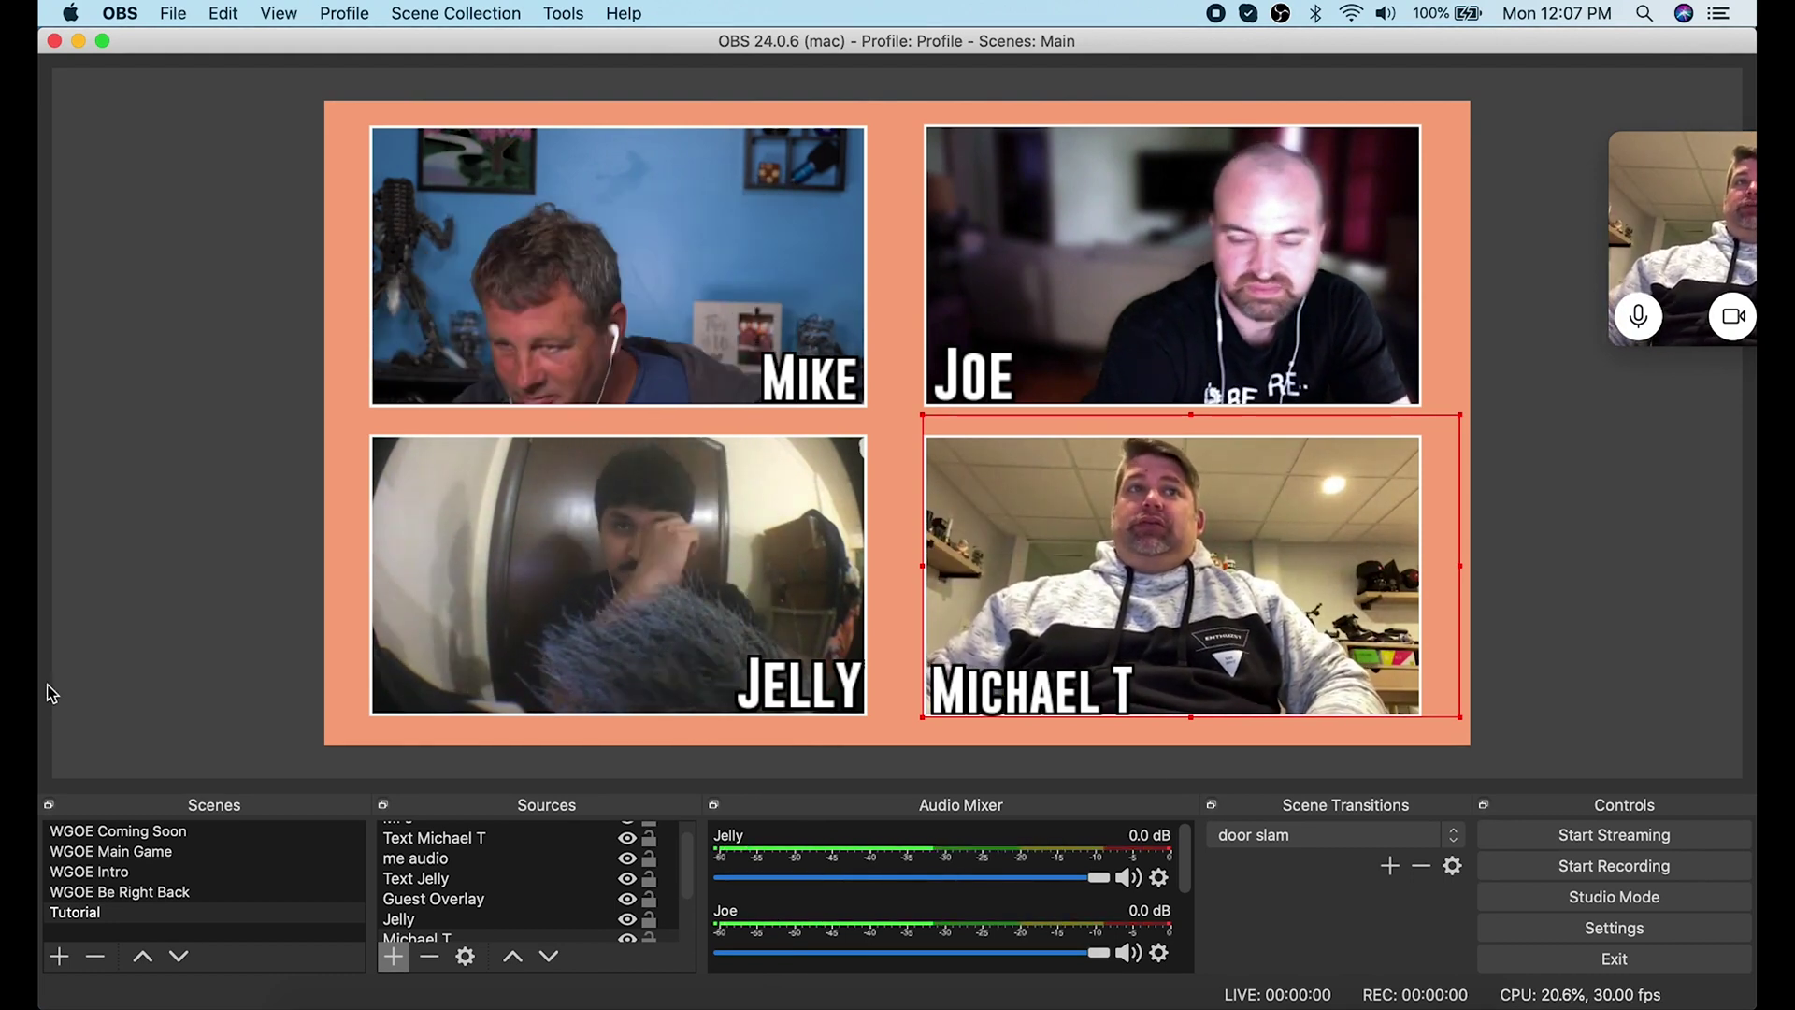
Unmute the lower-left and upper-right guests' audio tracks in the Audio Mixer.
left_click(1129, 879)
left_click(1129, 879)
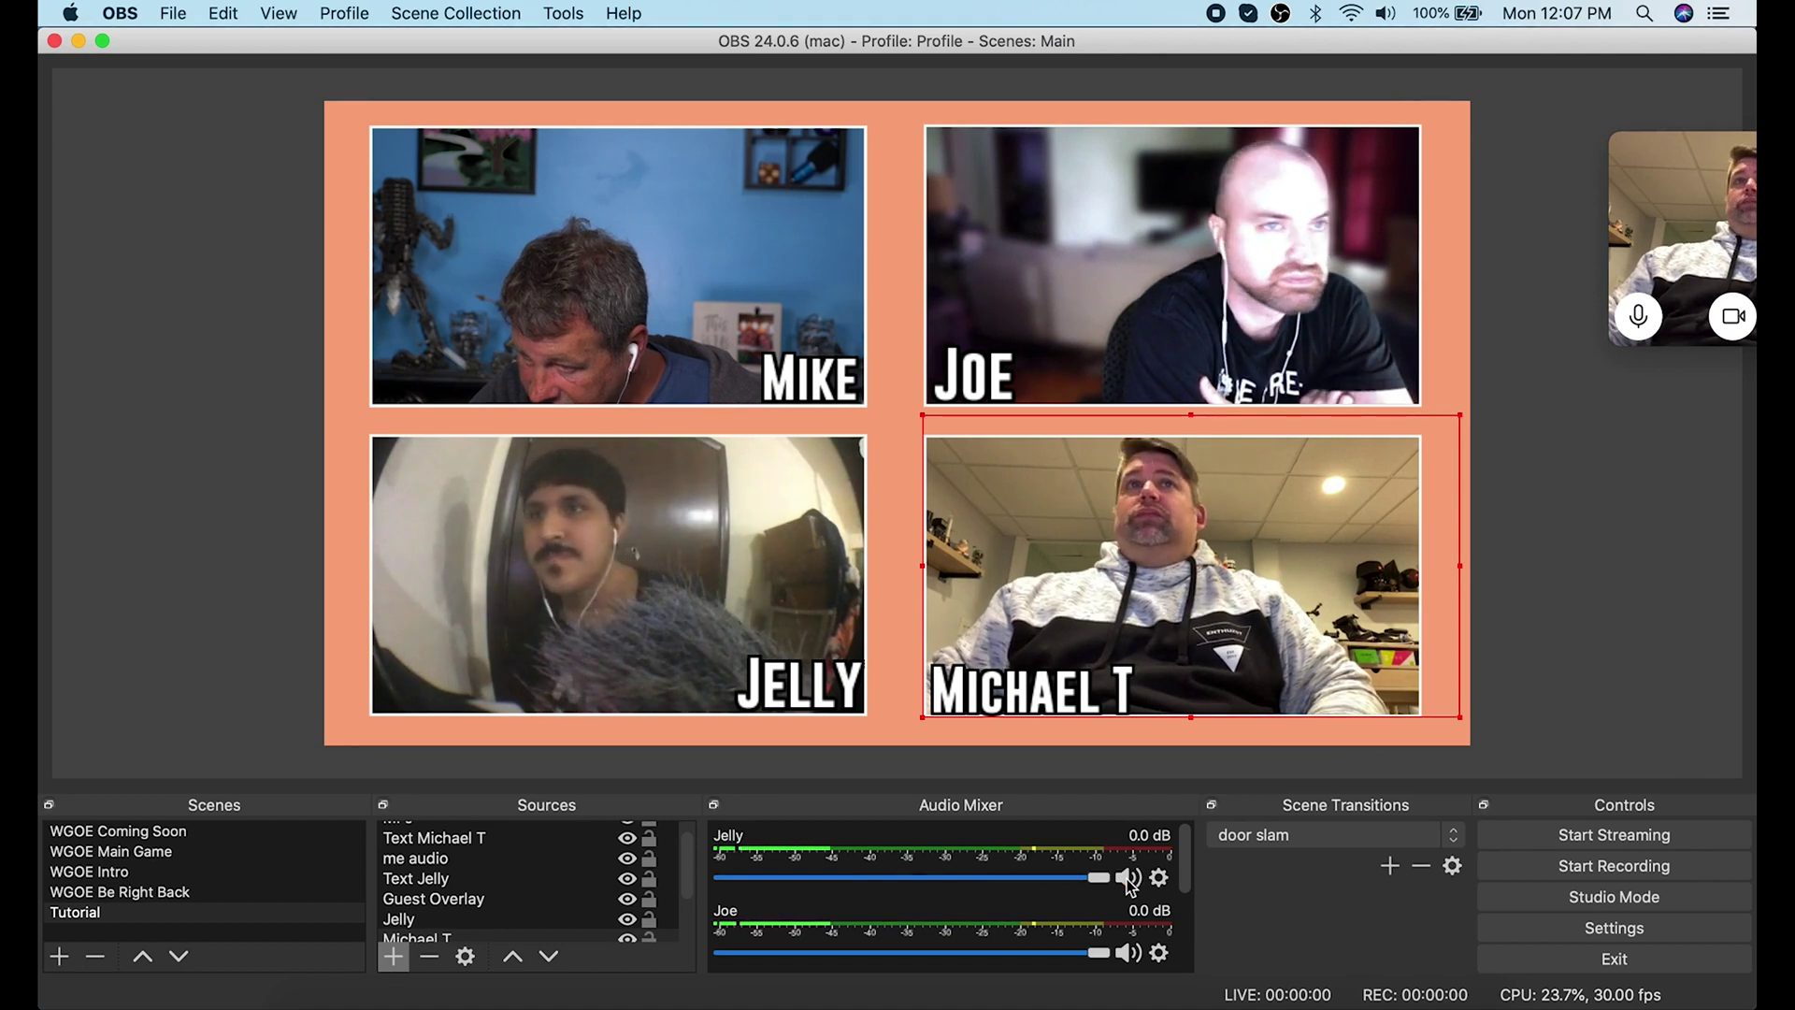
left_click(1130, 954)
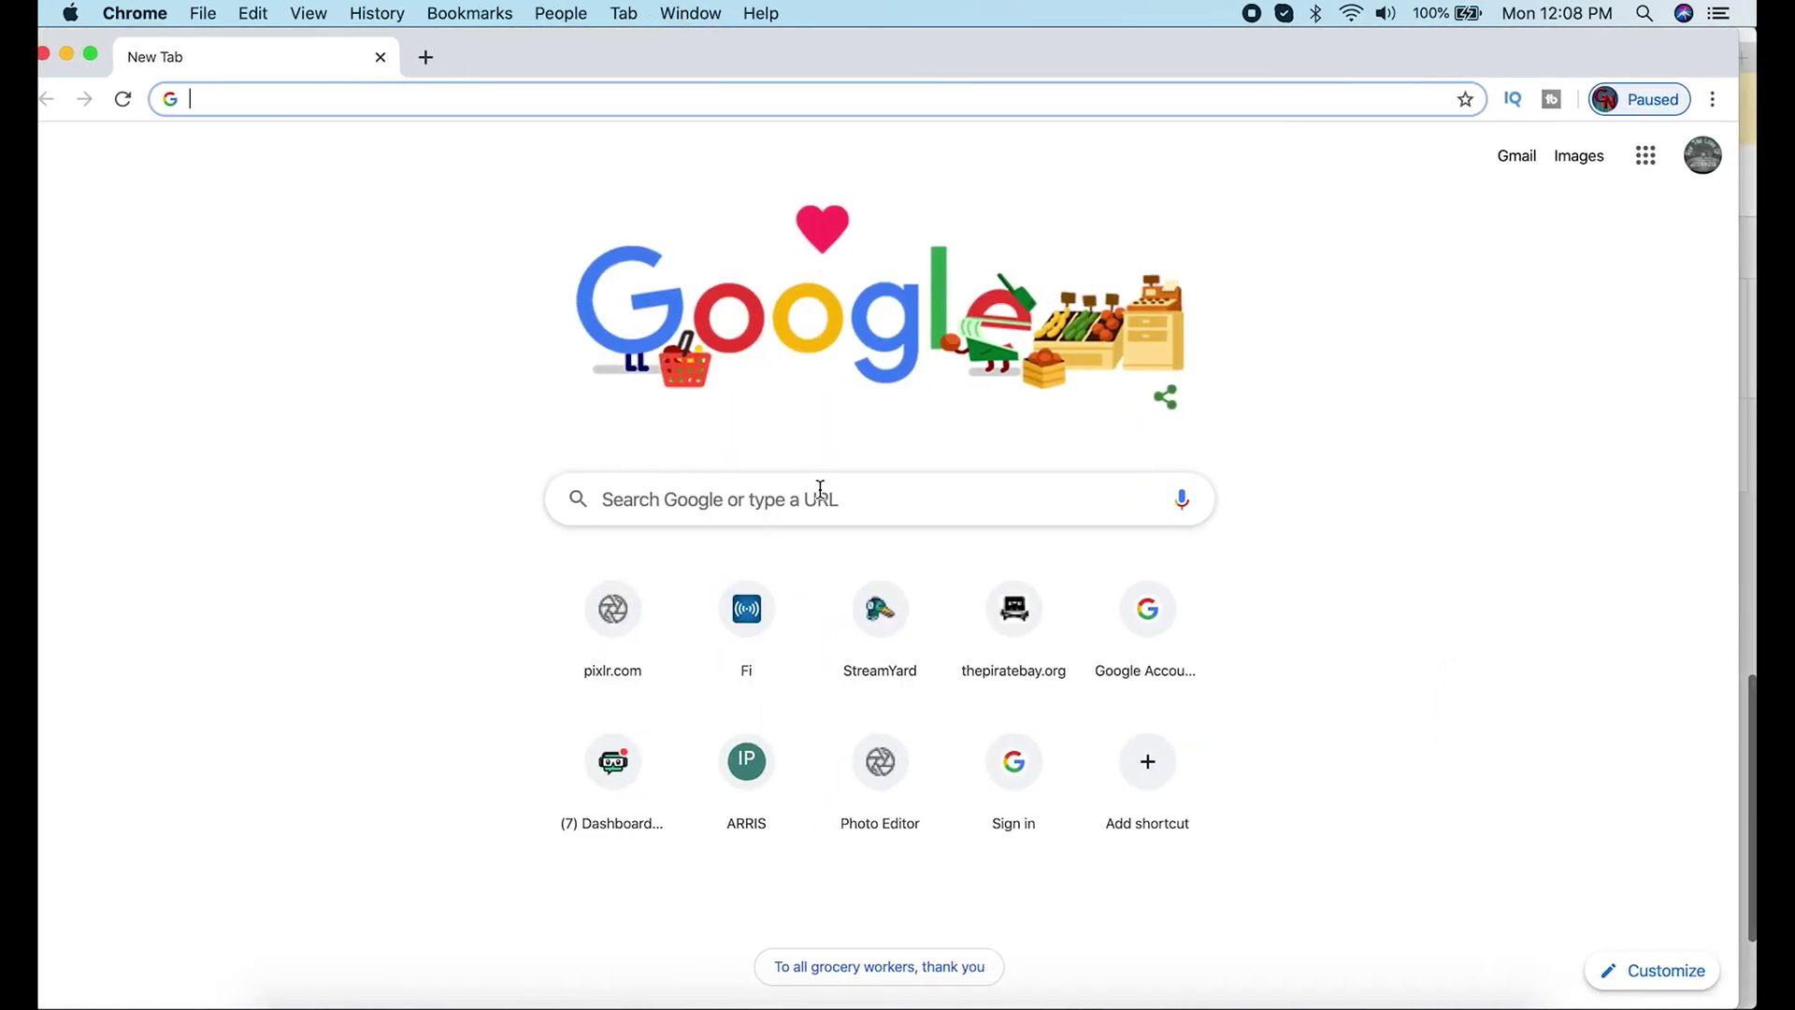
Search Google for 'stream' and open the StreamYard website.
left_click(820, 489)
type("streamyard")
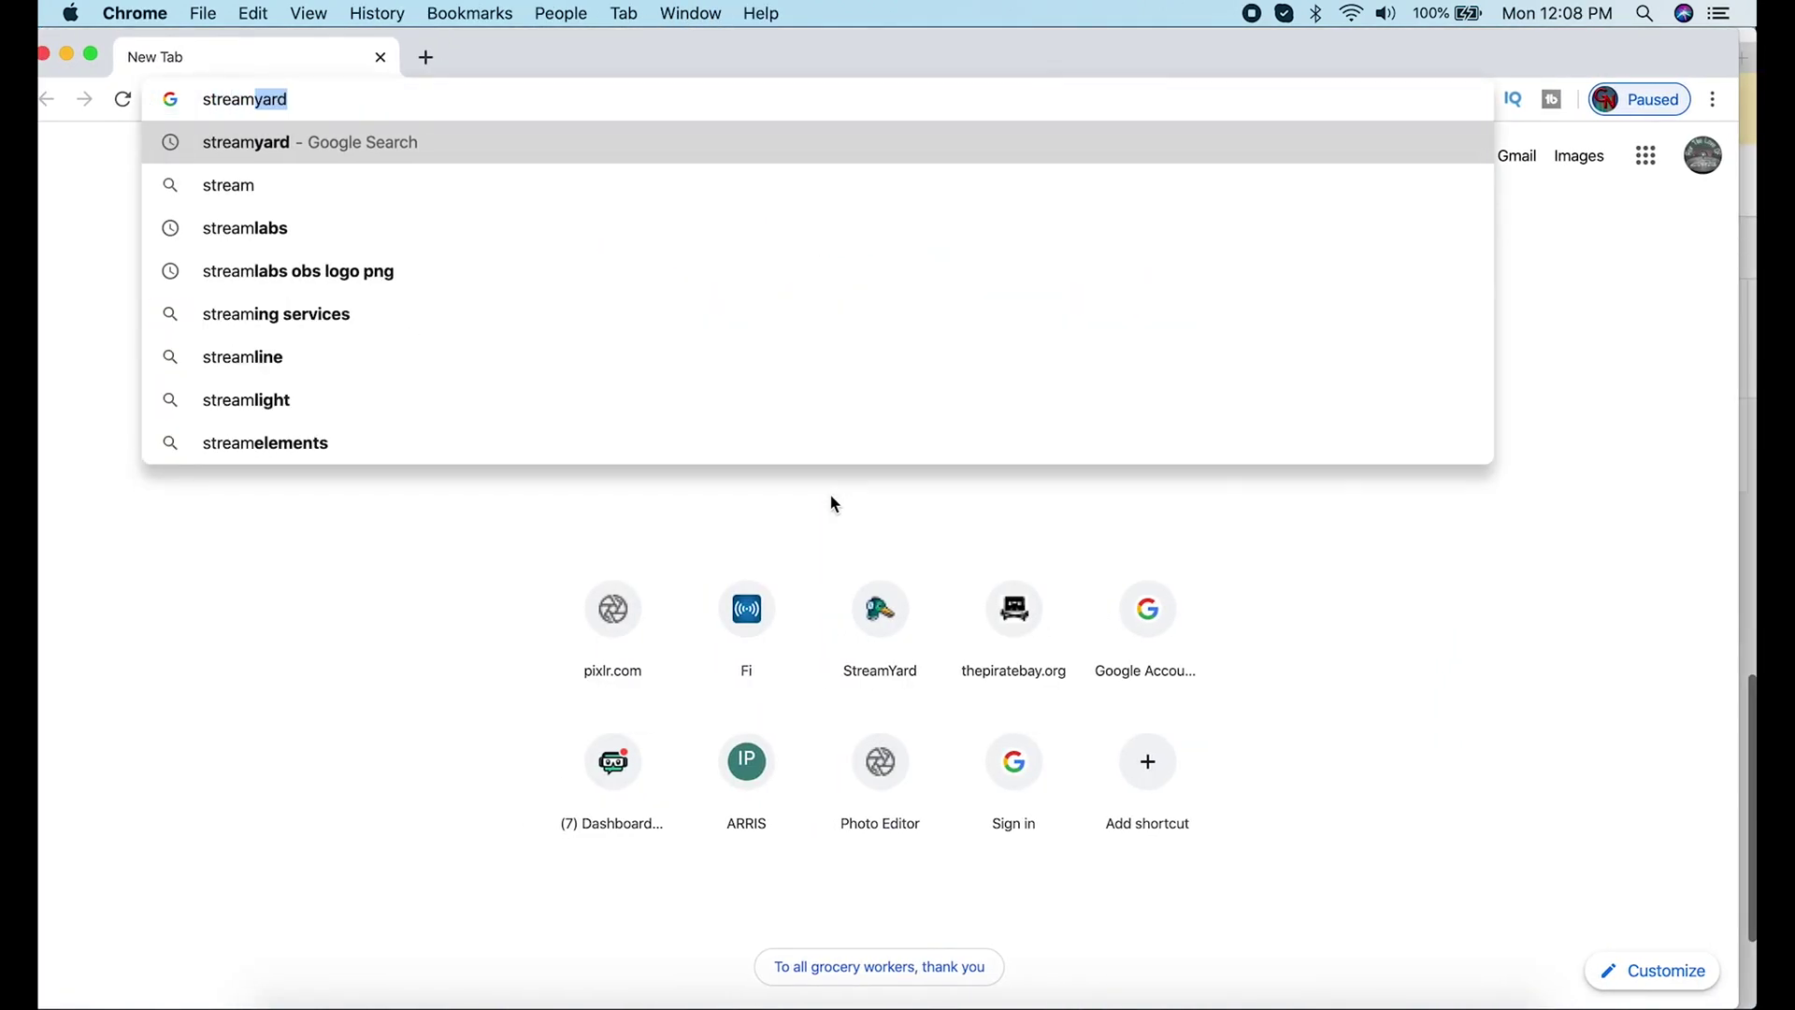
left_click(249, 142)
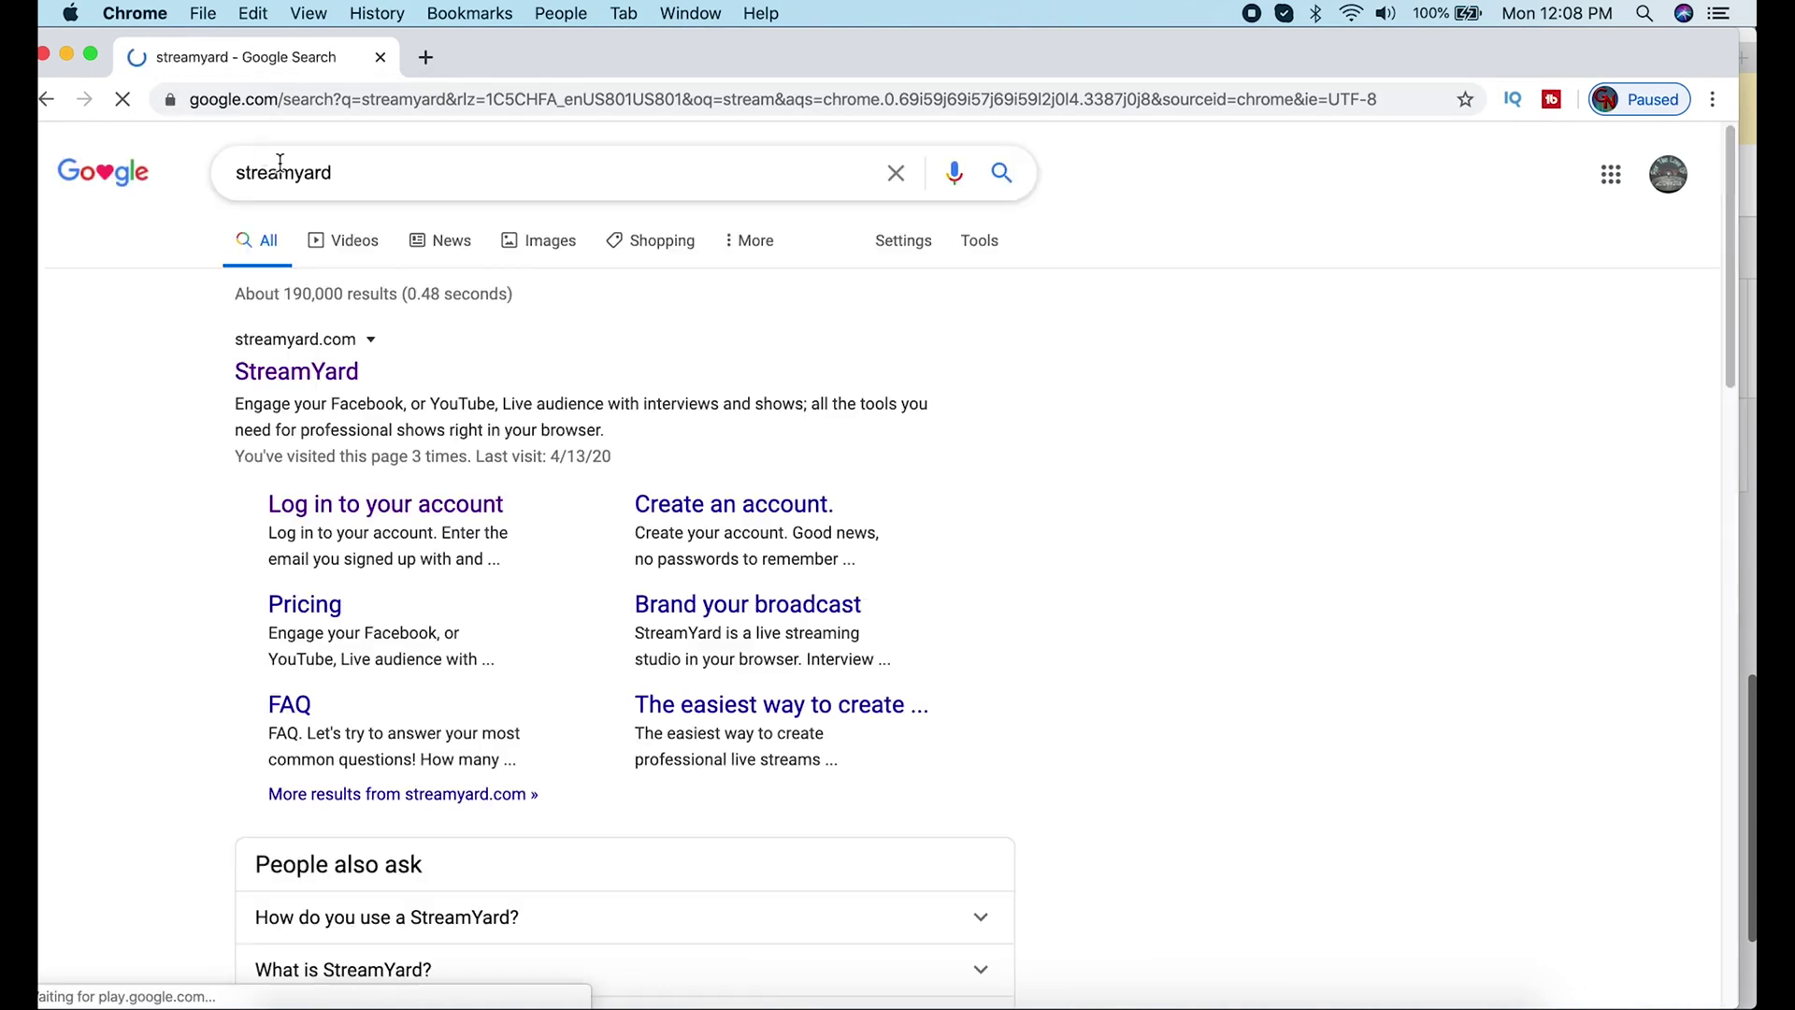
left_click(351, 383)
Enter the broadcast studio, put the host's camera on stage, and copy the guest invite link.
left_click(1283, 457)
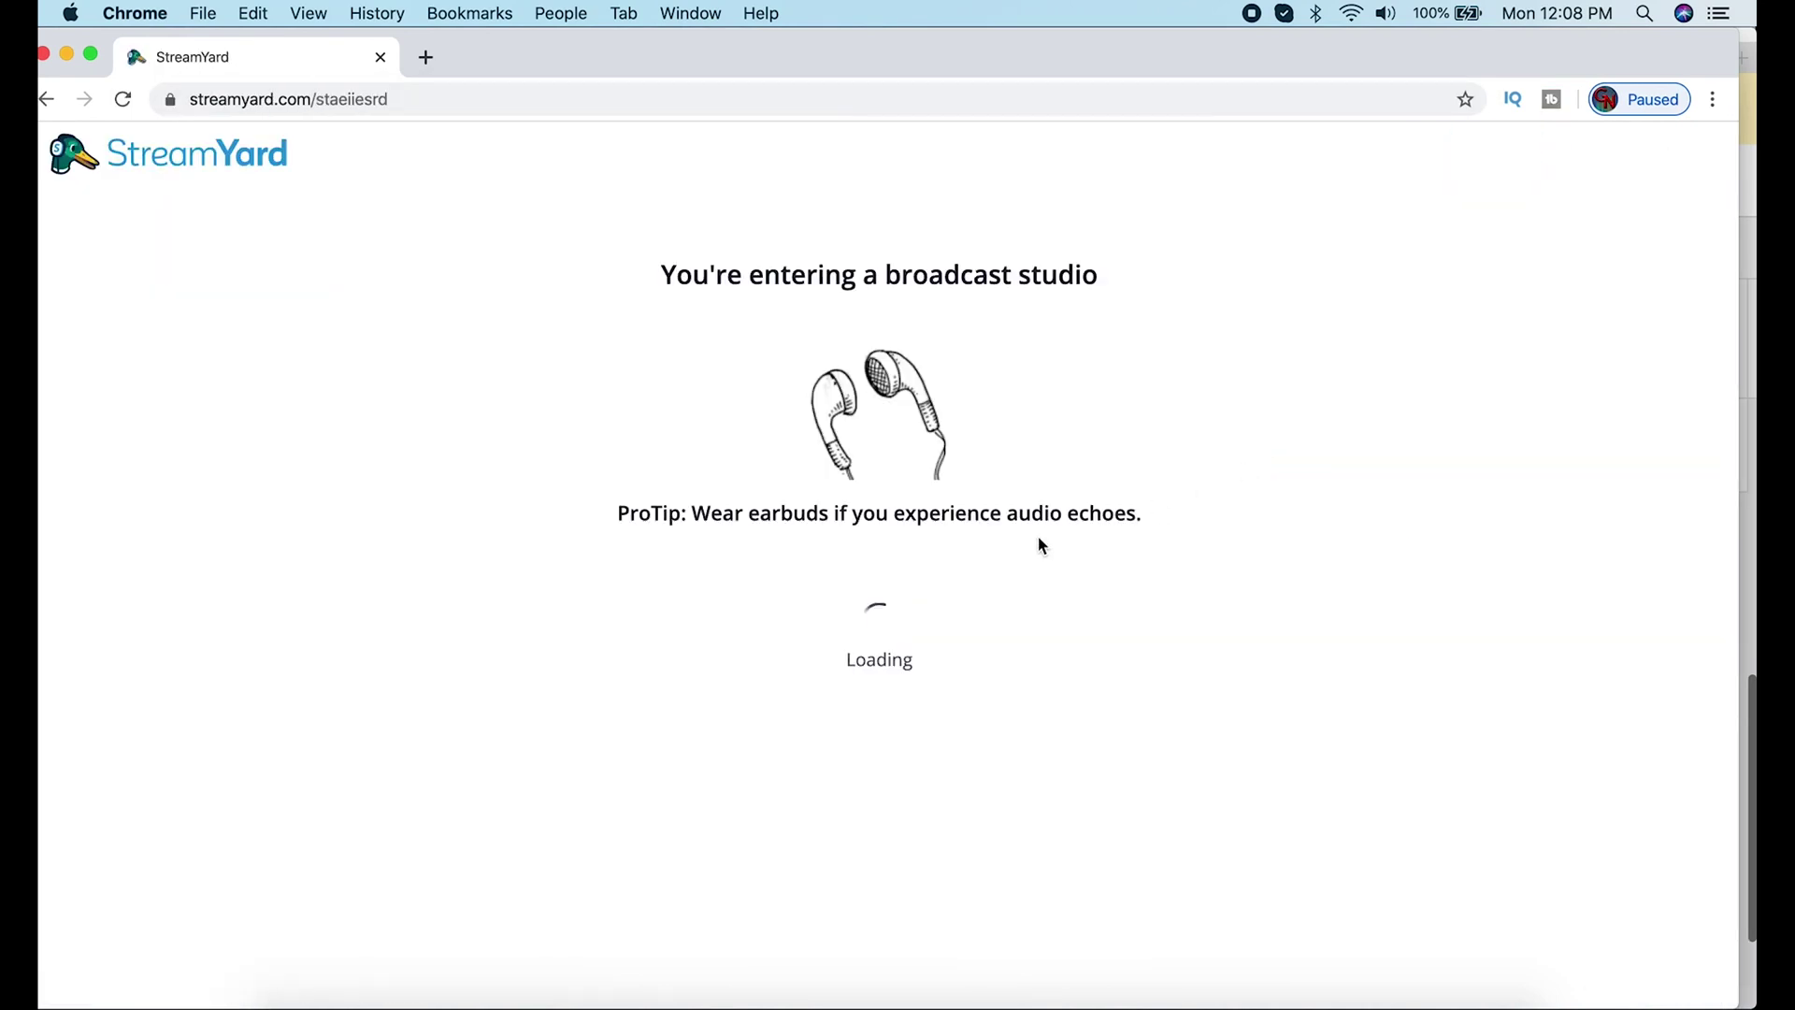
left_click(810, 804)
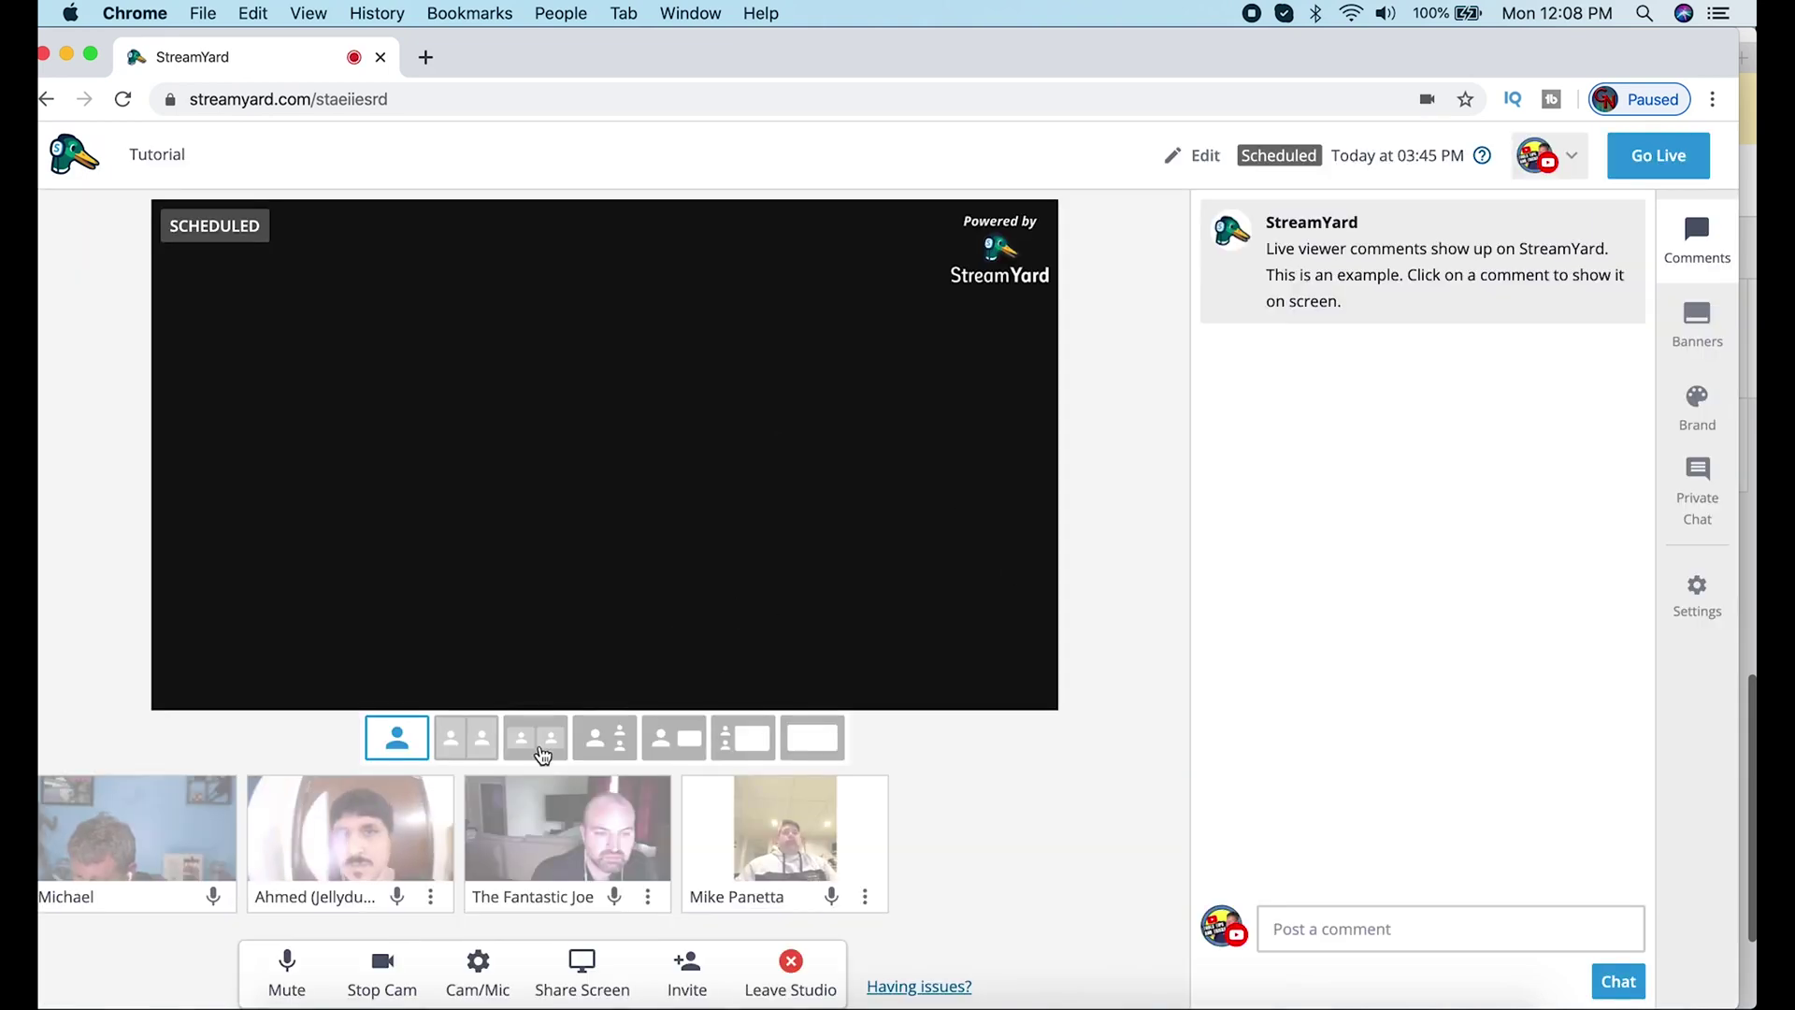
left_click(149, 841)
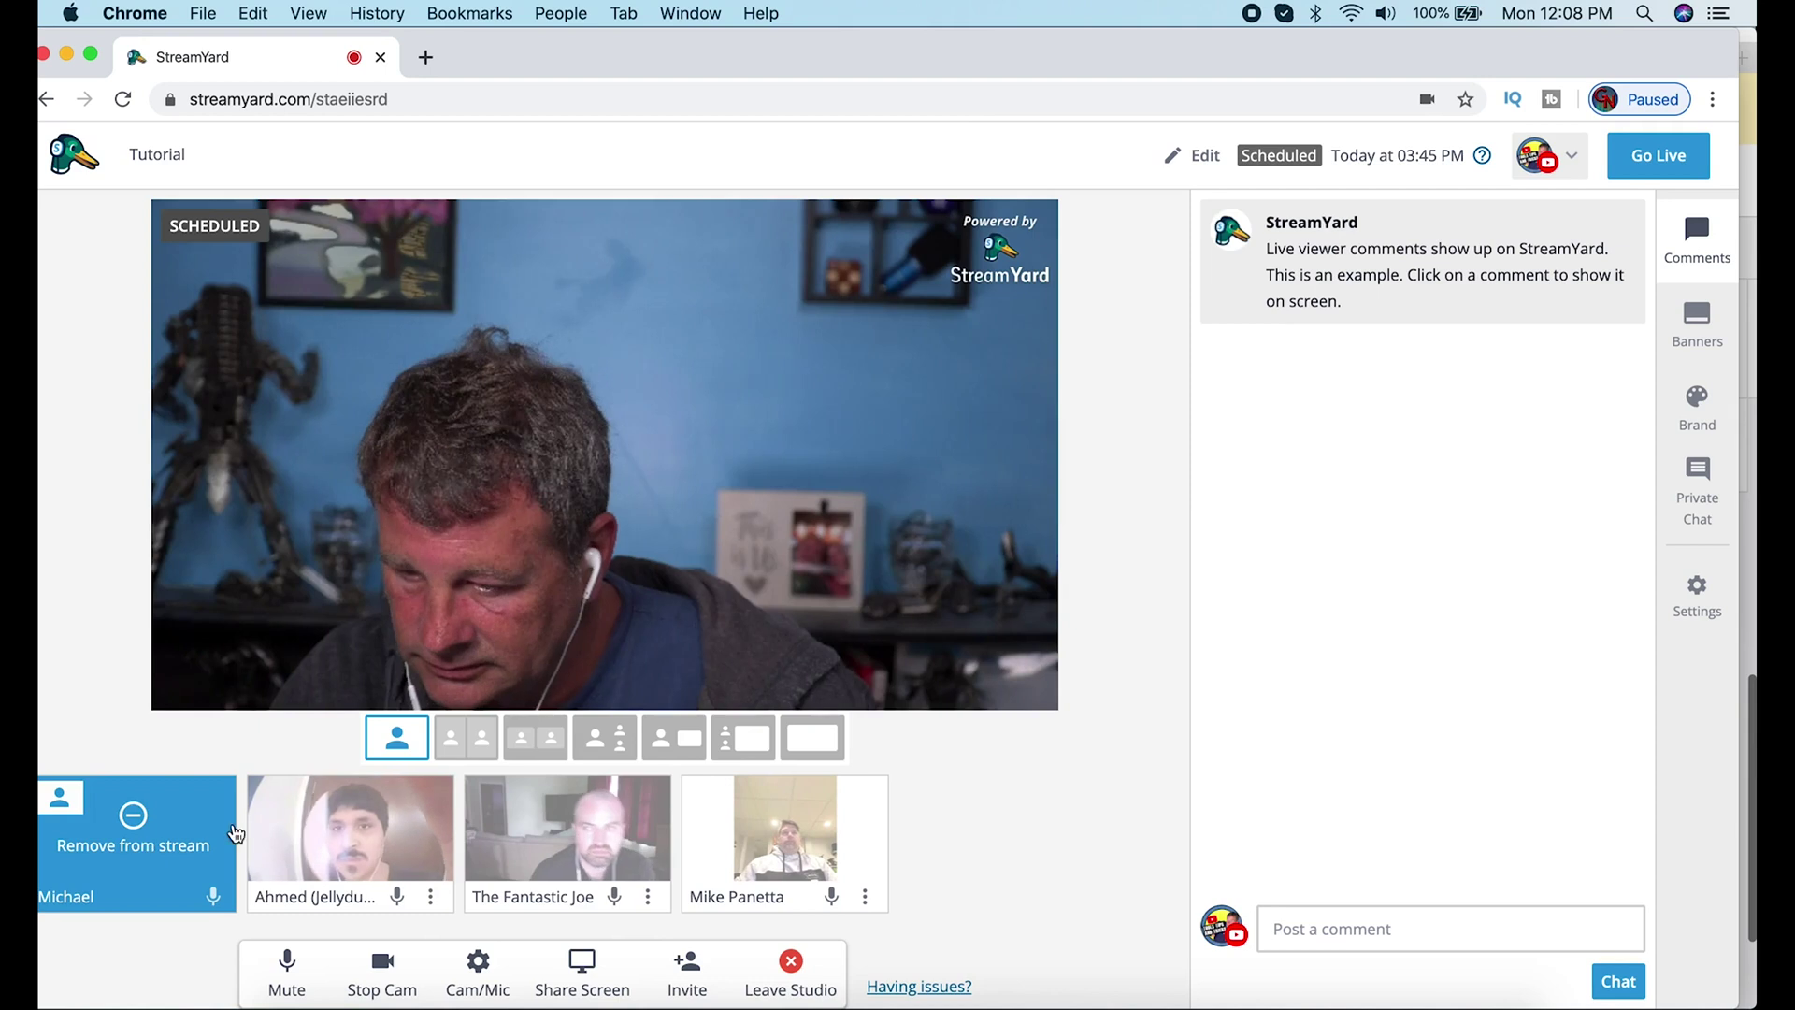
left_click(703, 972)
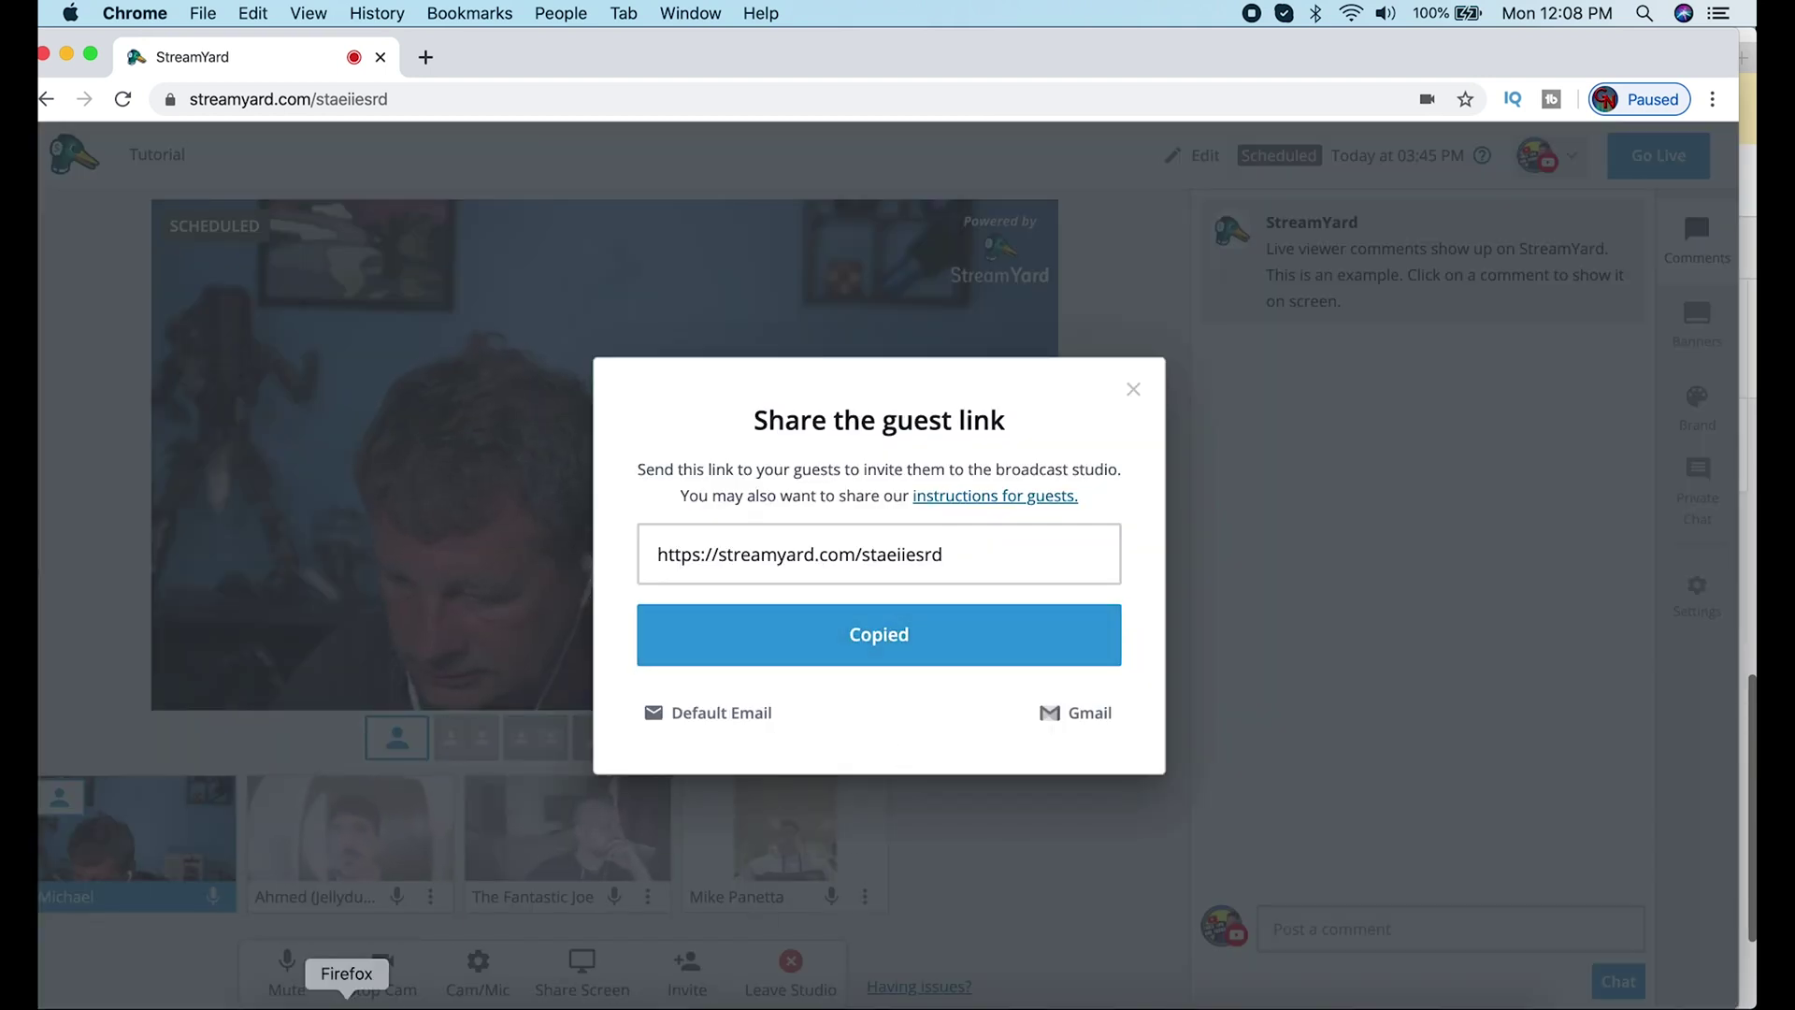
left_click(347, 982)
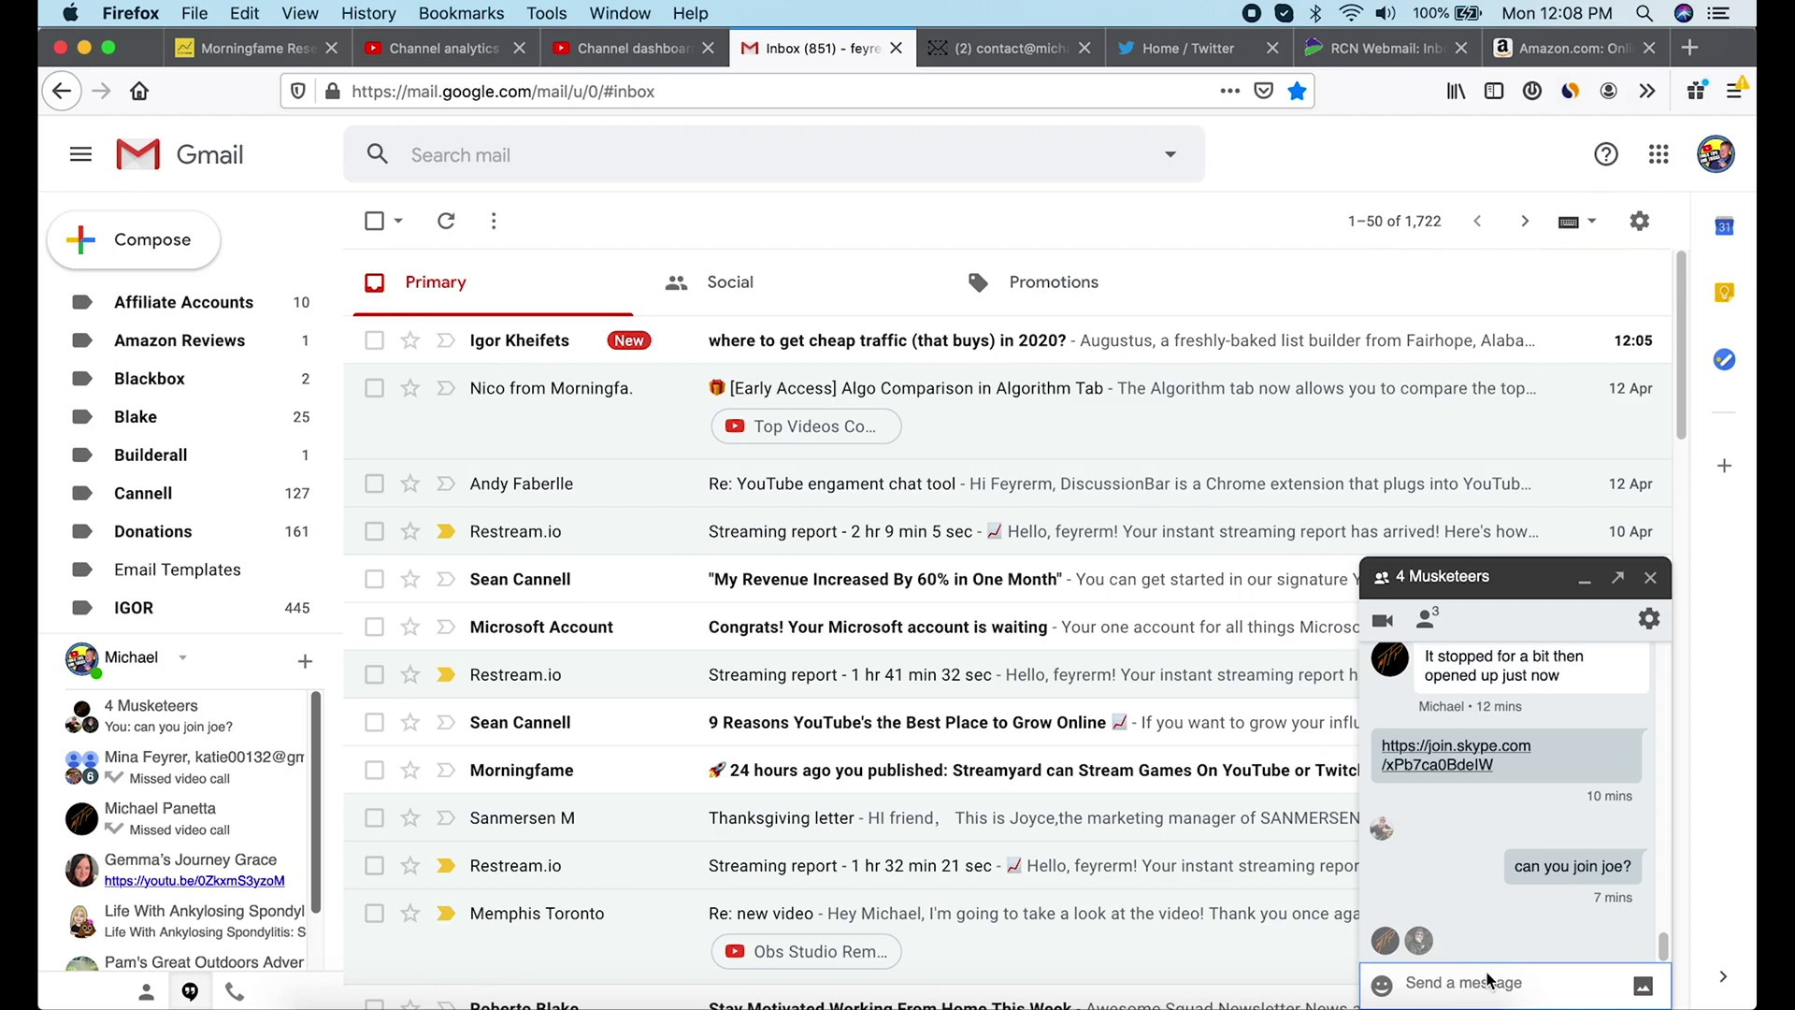
Paste and send the studio link in the Gmail group chat and the Skype chat.
left_click(1488, 979)
type("https://streamyard.com/staeiiesrd")
key("Return")
key("super+Tab")
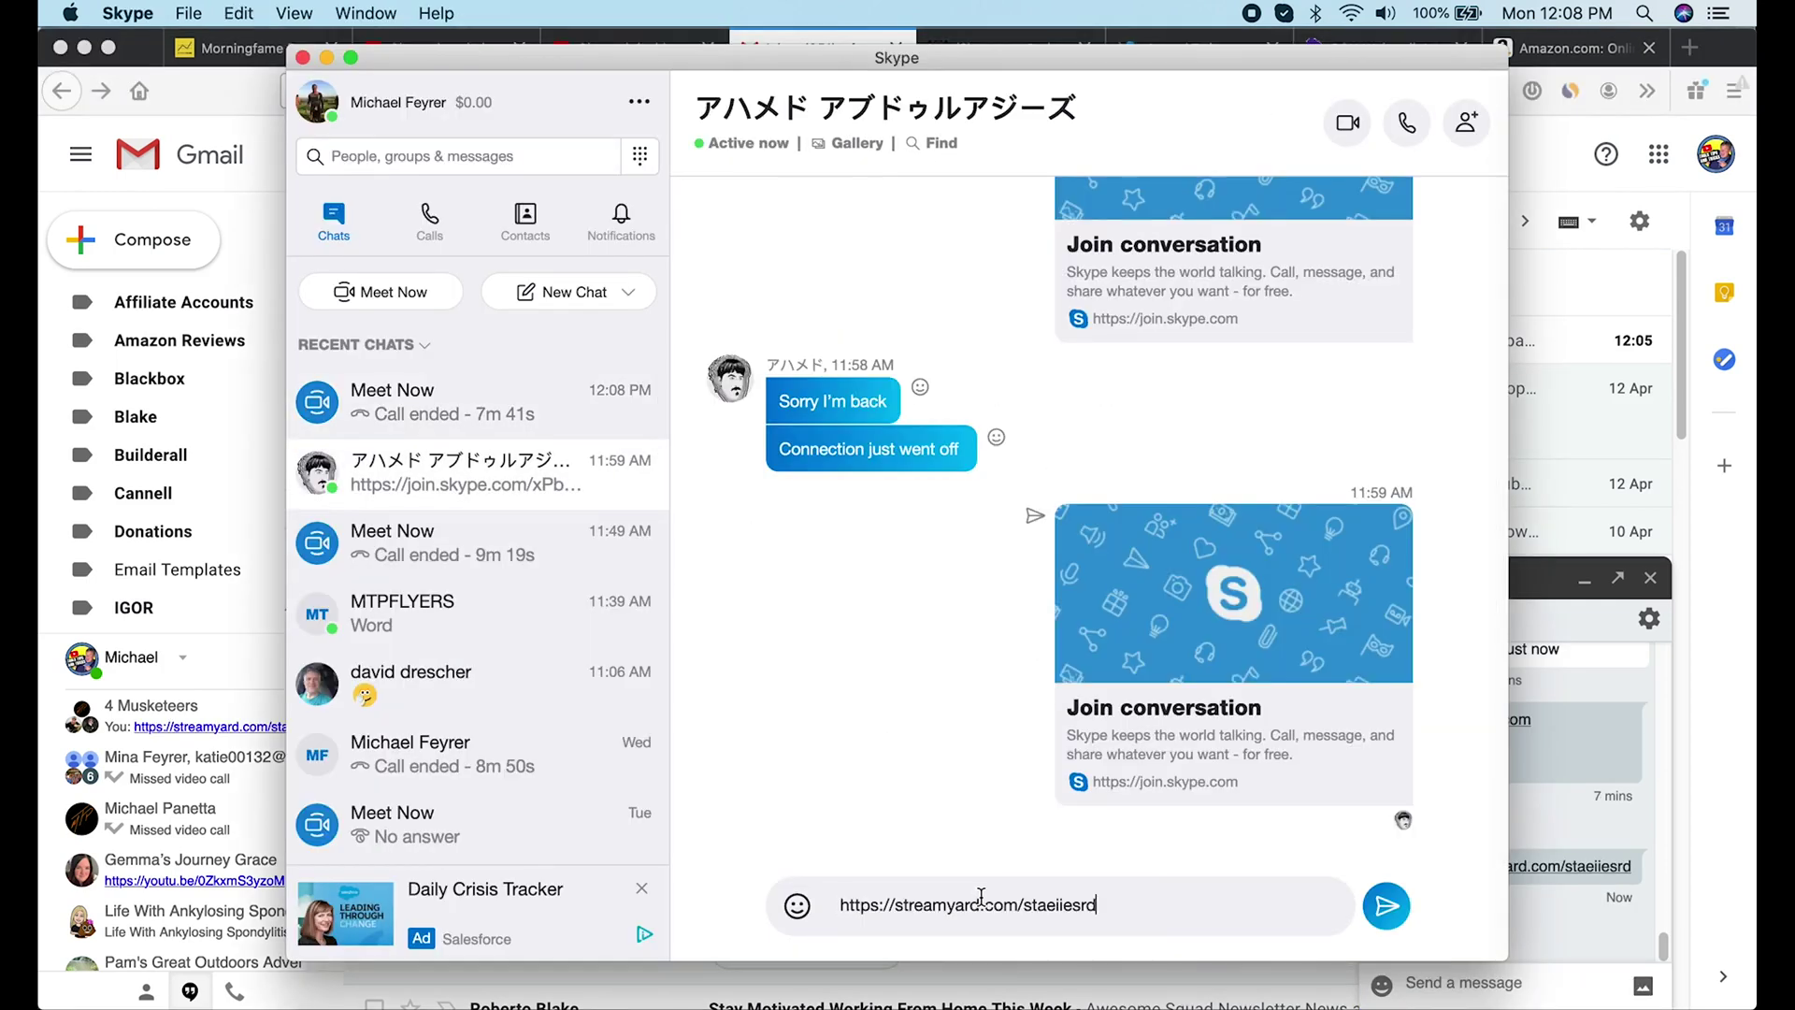
key("Return")
Return to the StreamYard studio and close the guest link sharing dialog.
key("super+Tab")
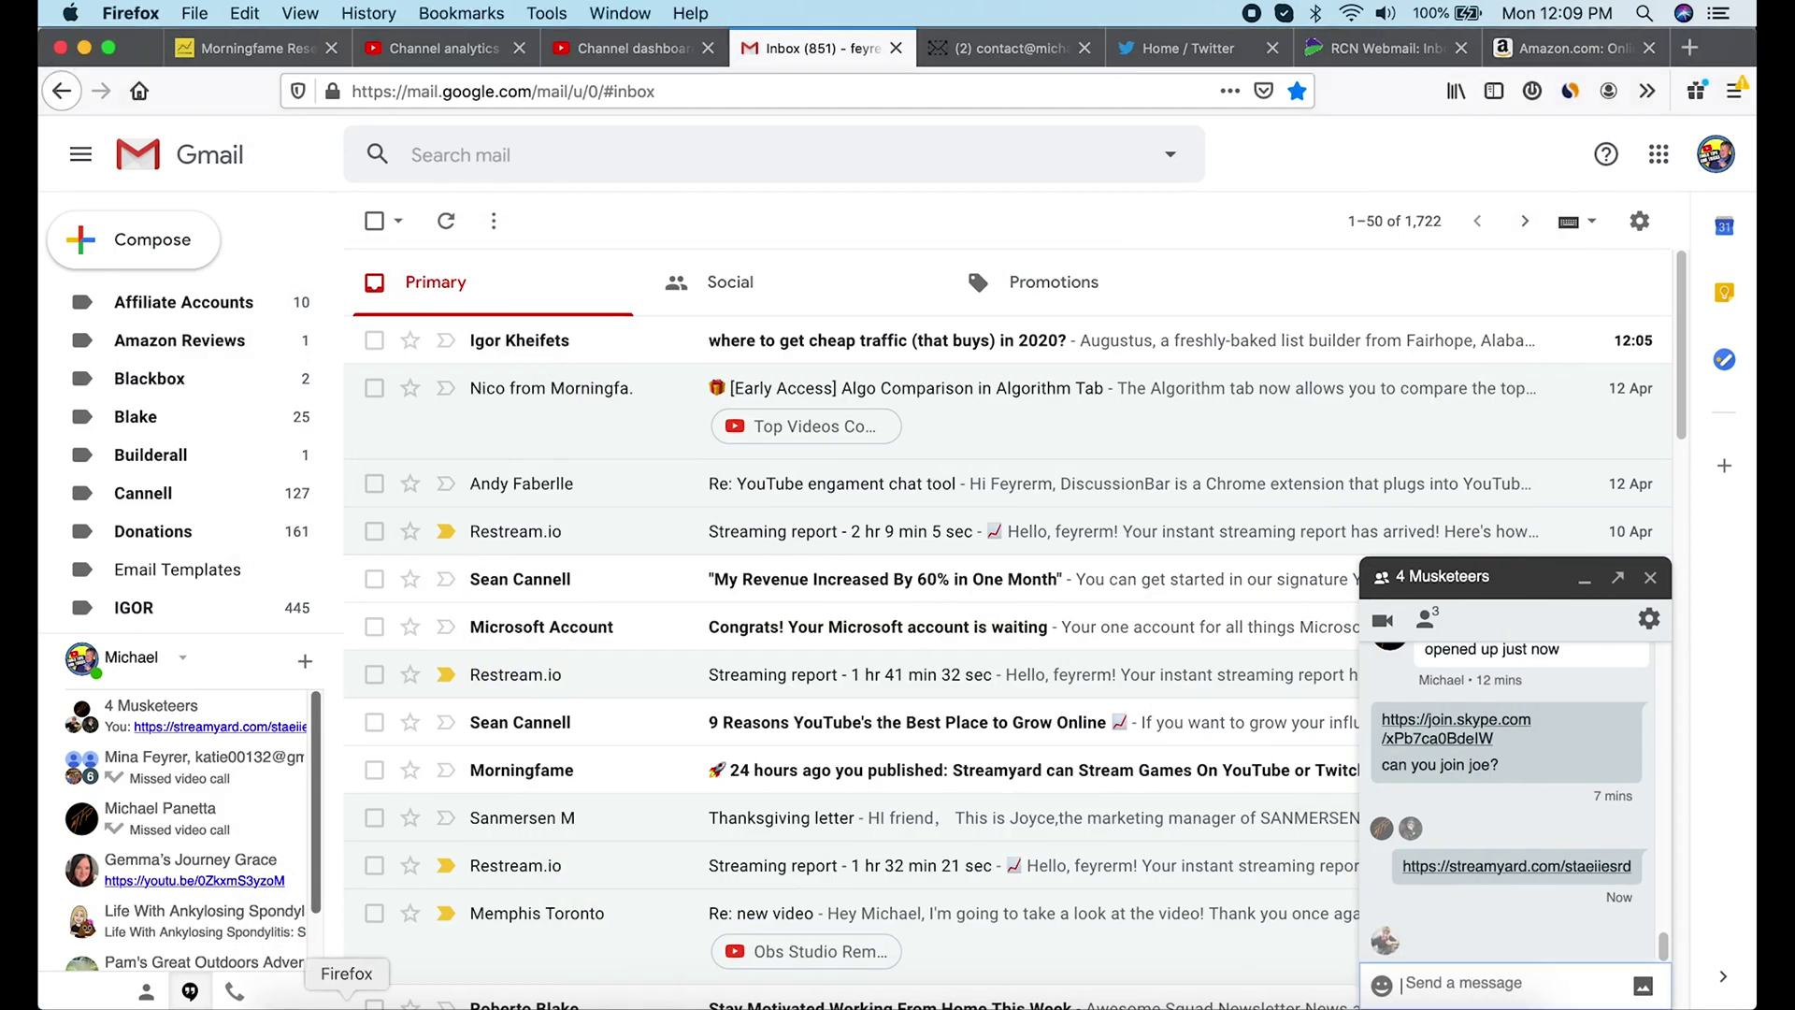
key("super+Tab")
left_click(1136, 390)
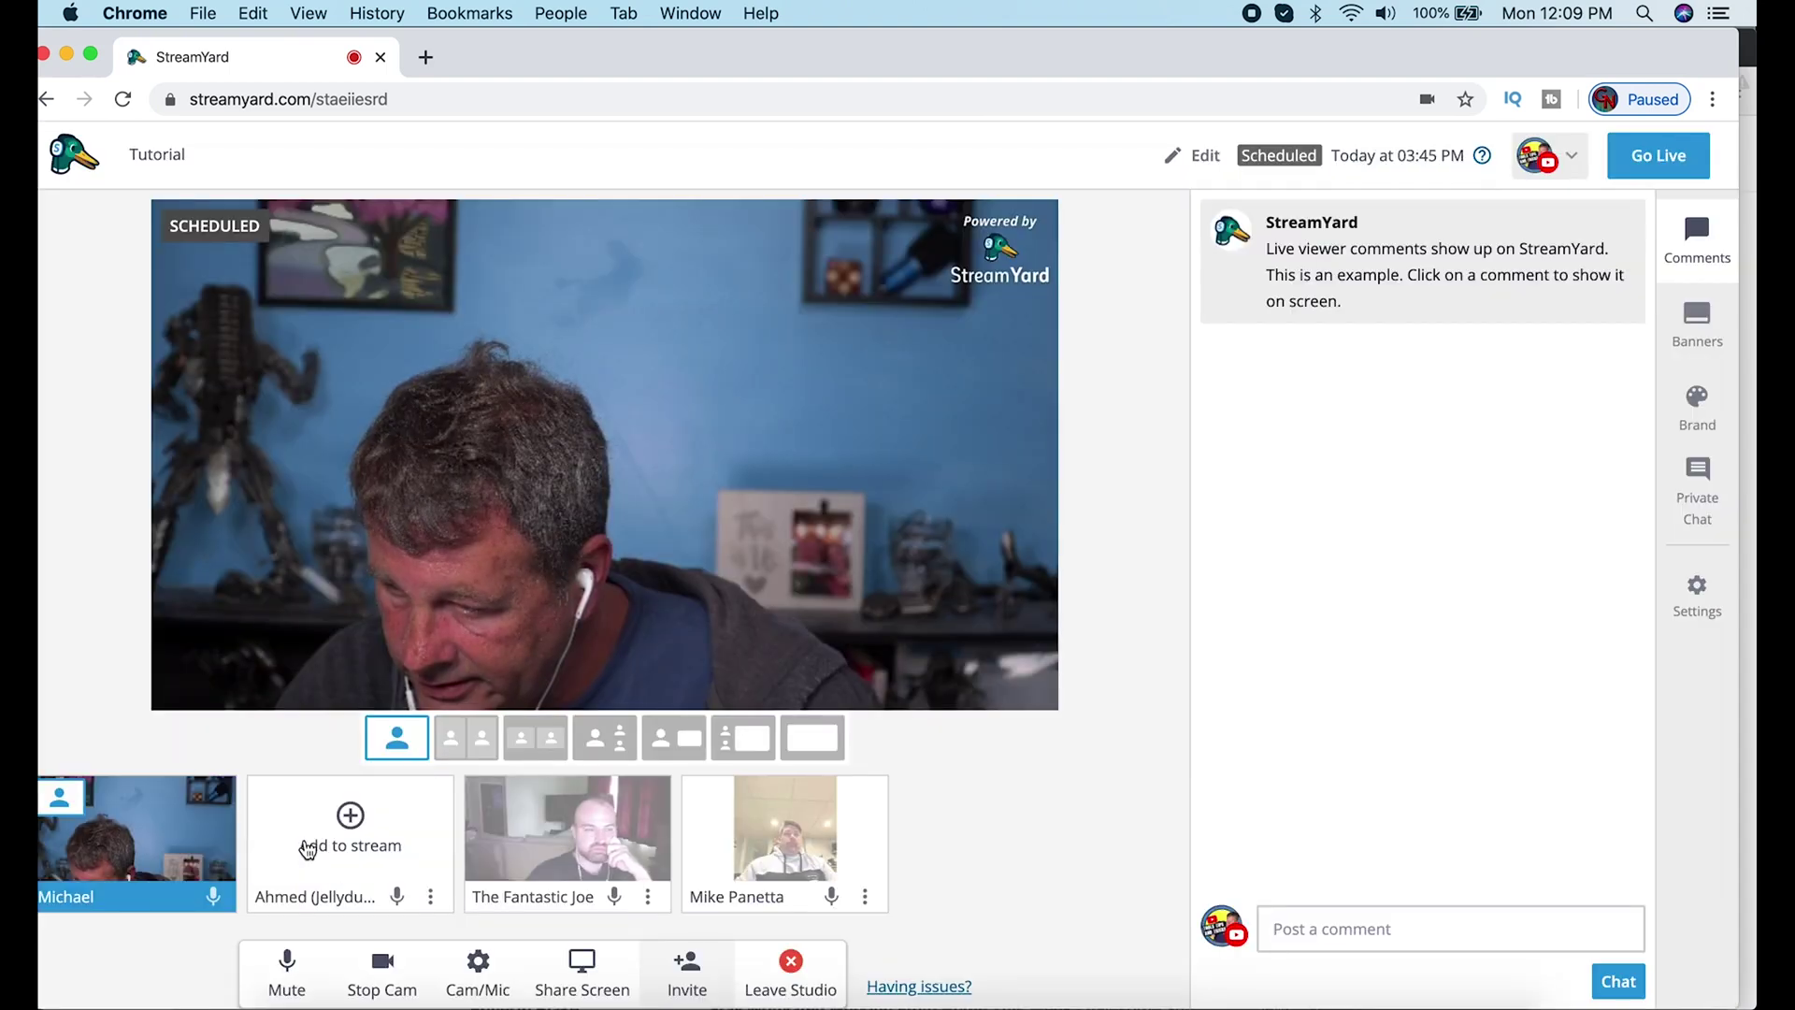
Add the second, third and fourth participants to the stage.
left_click(361, 846)
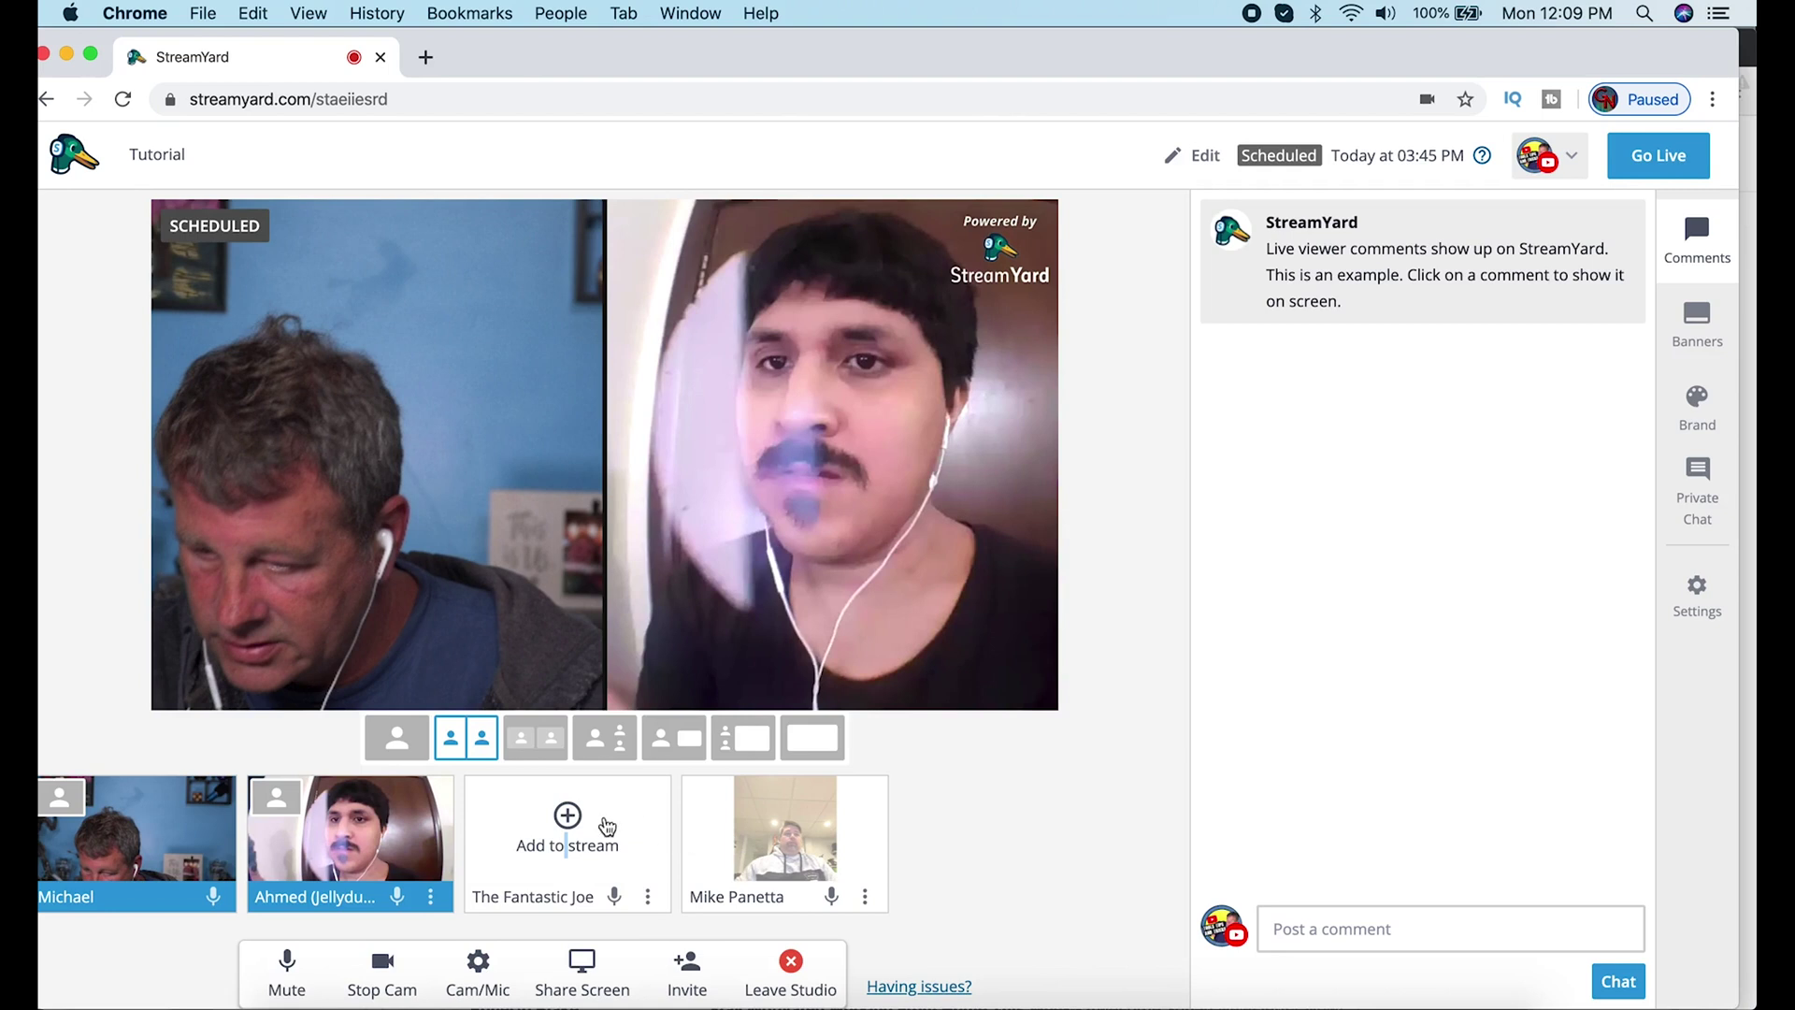
left_click(607, 827)
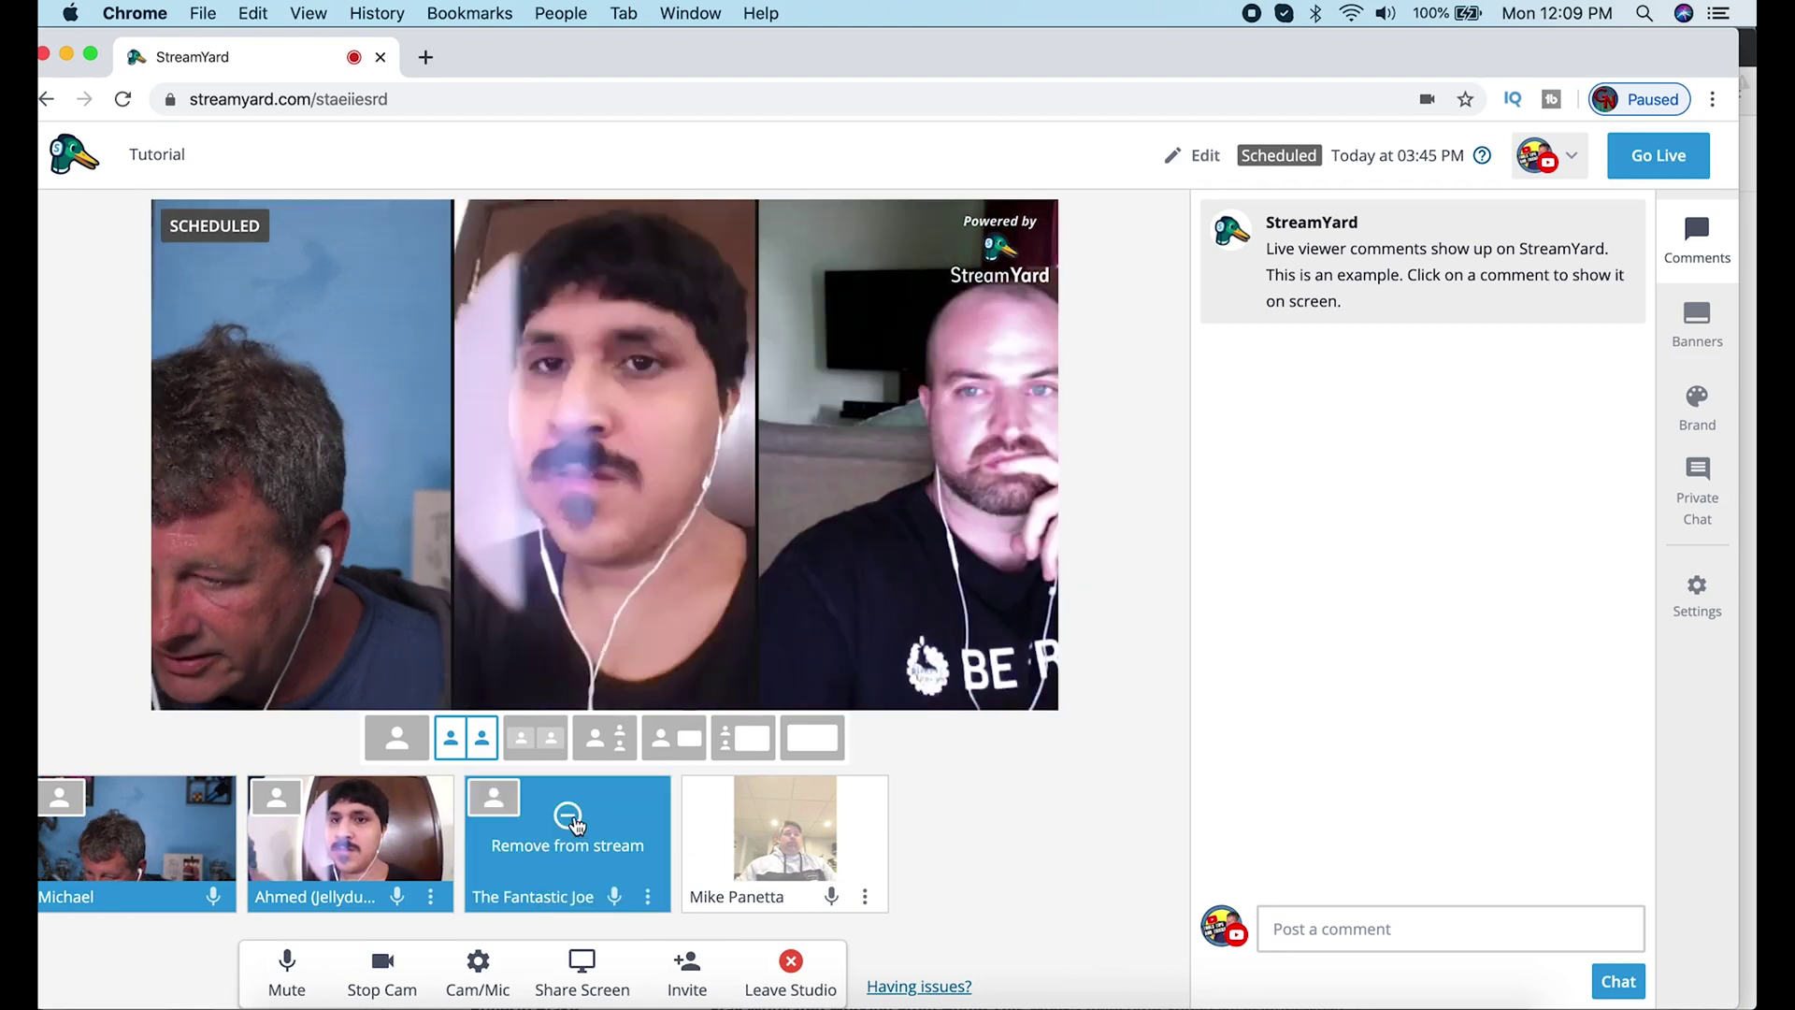
left_click(783, 816)
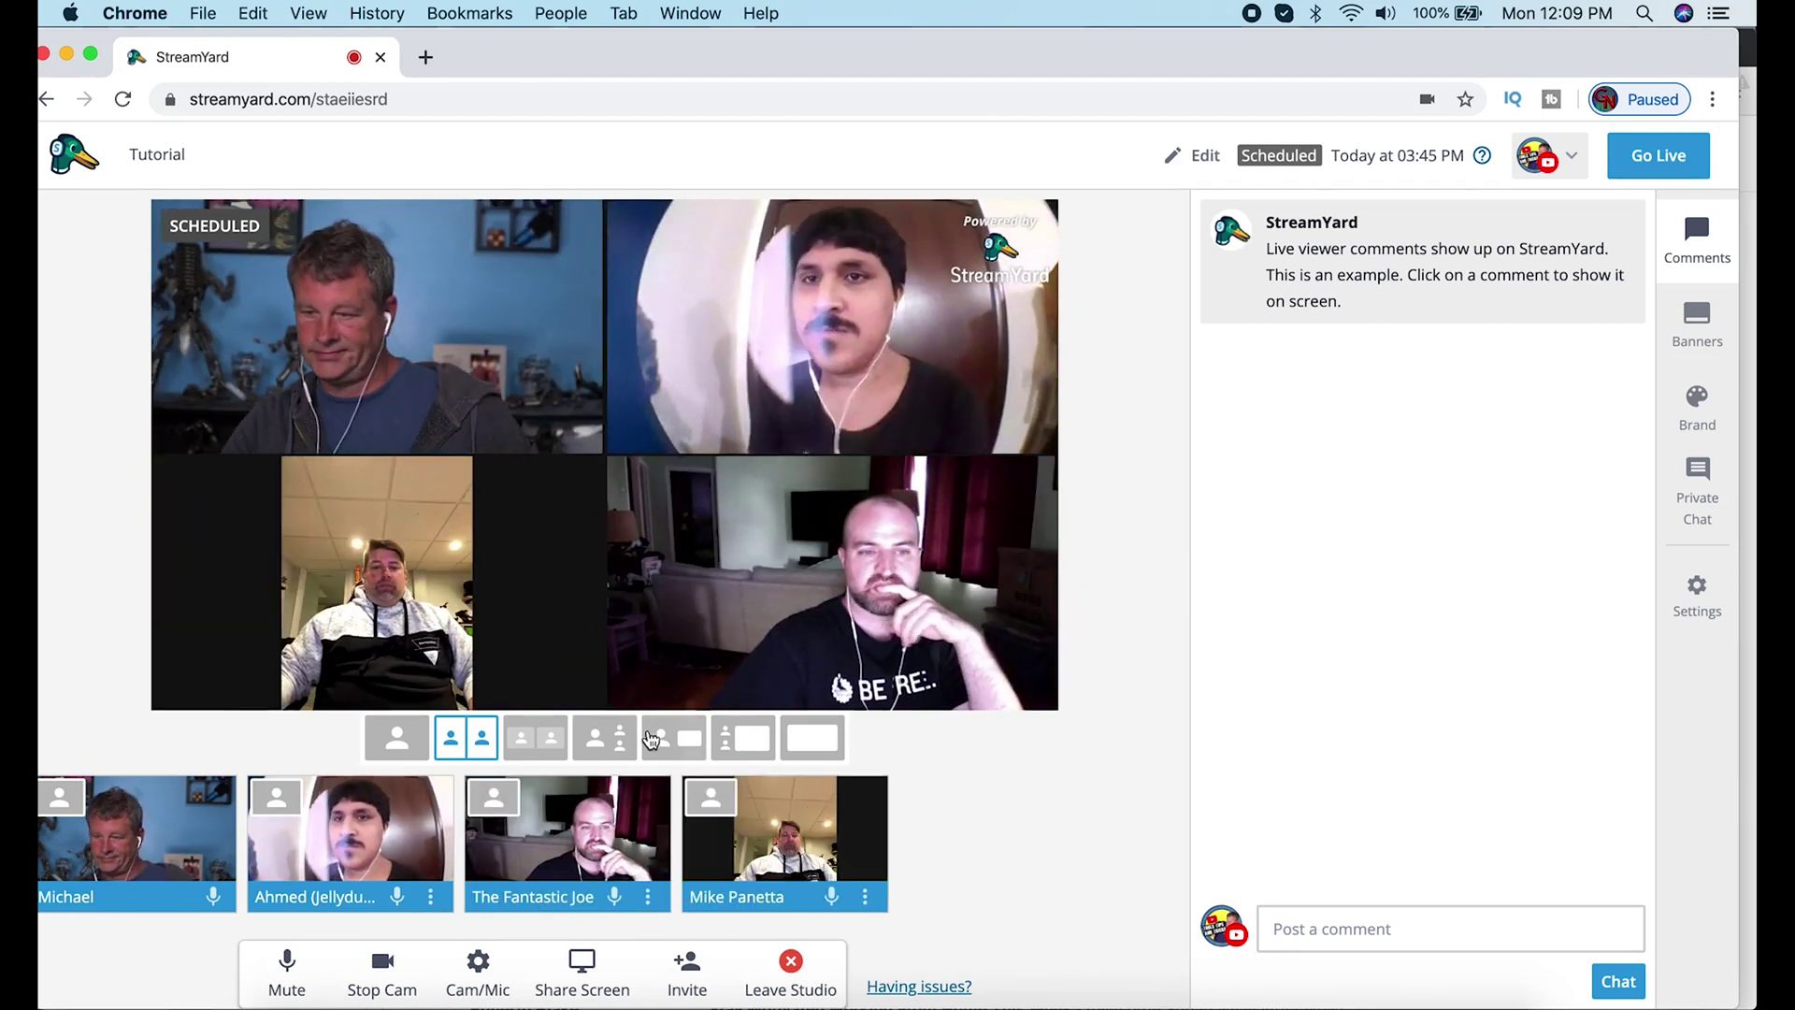
Compare stage layouts, settle on the four-tile grid, and leave the host's microphone unmuted.
left_click(528, 745)
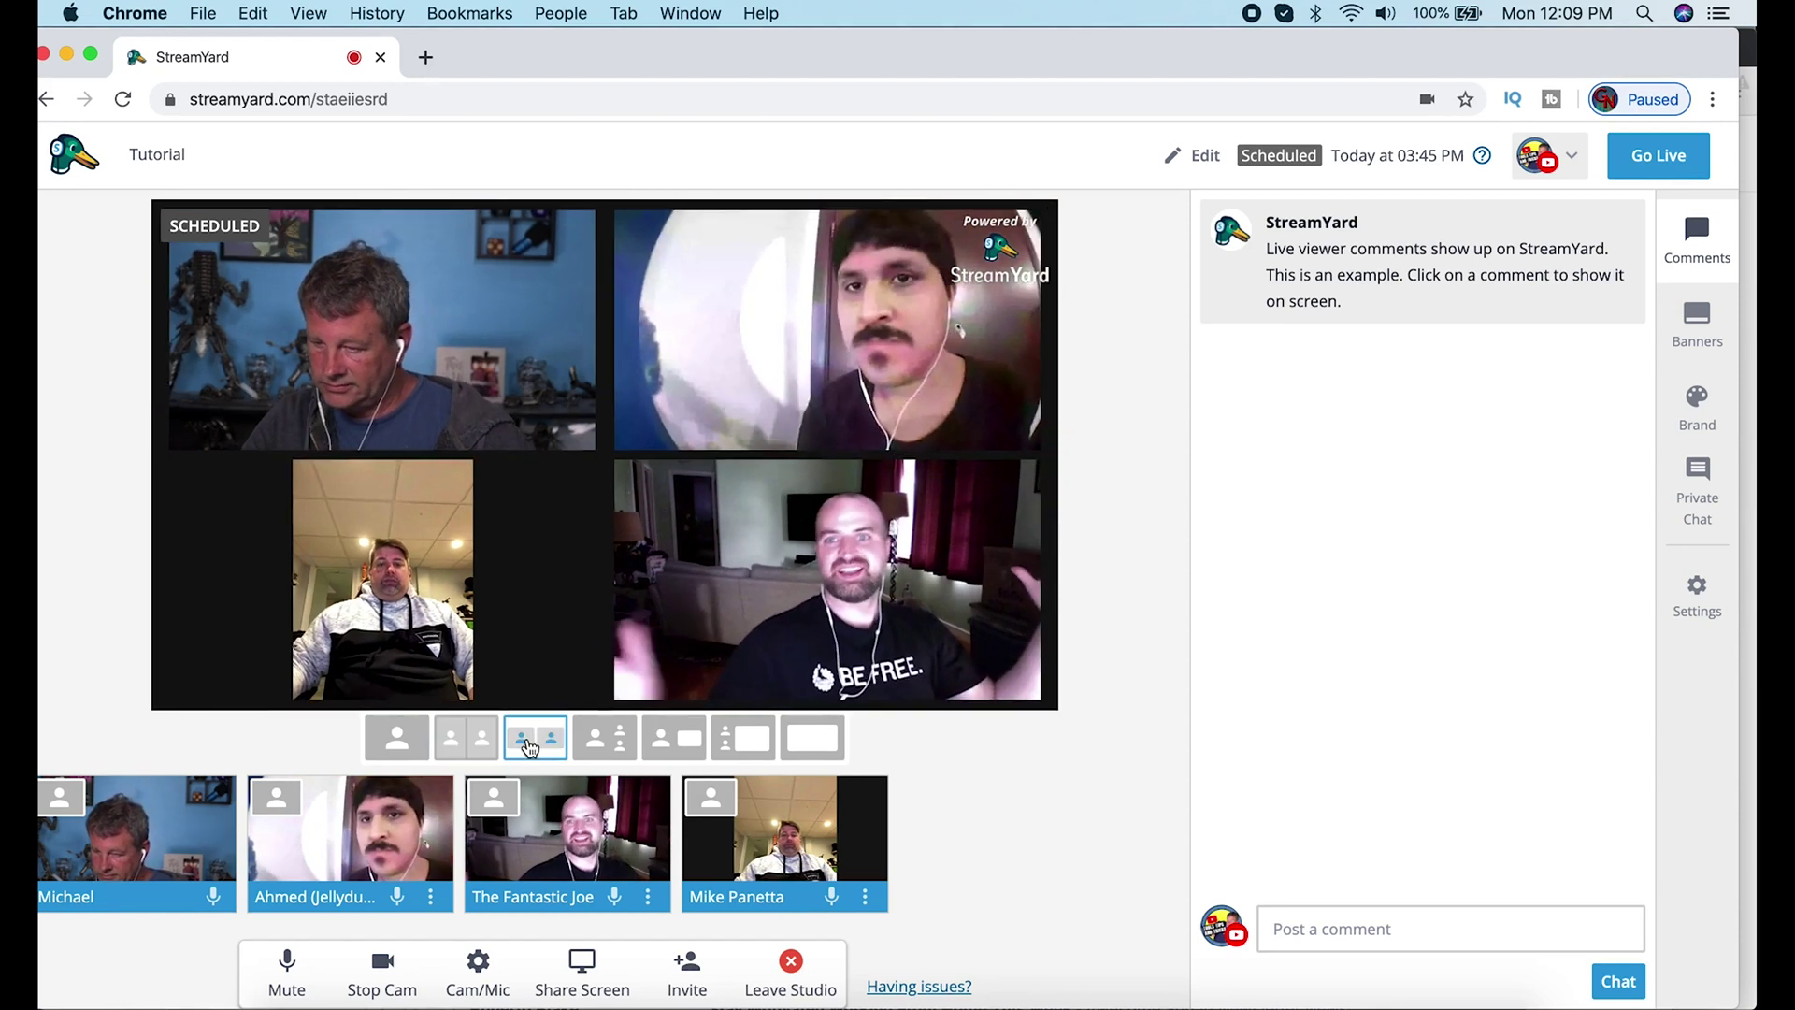
left_click(614, 746)
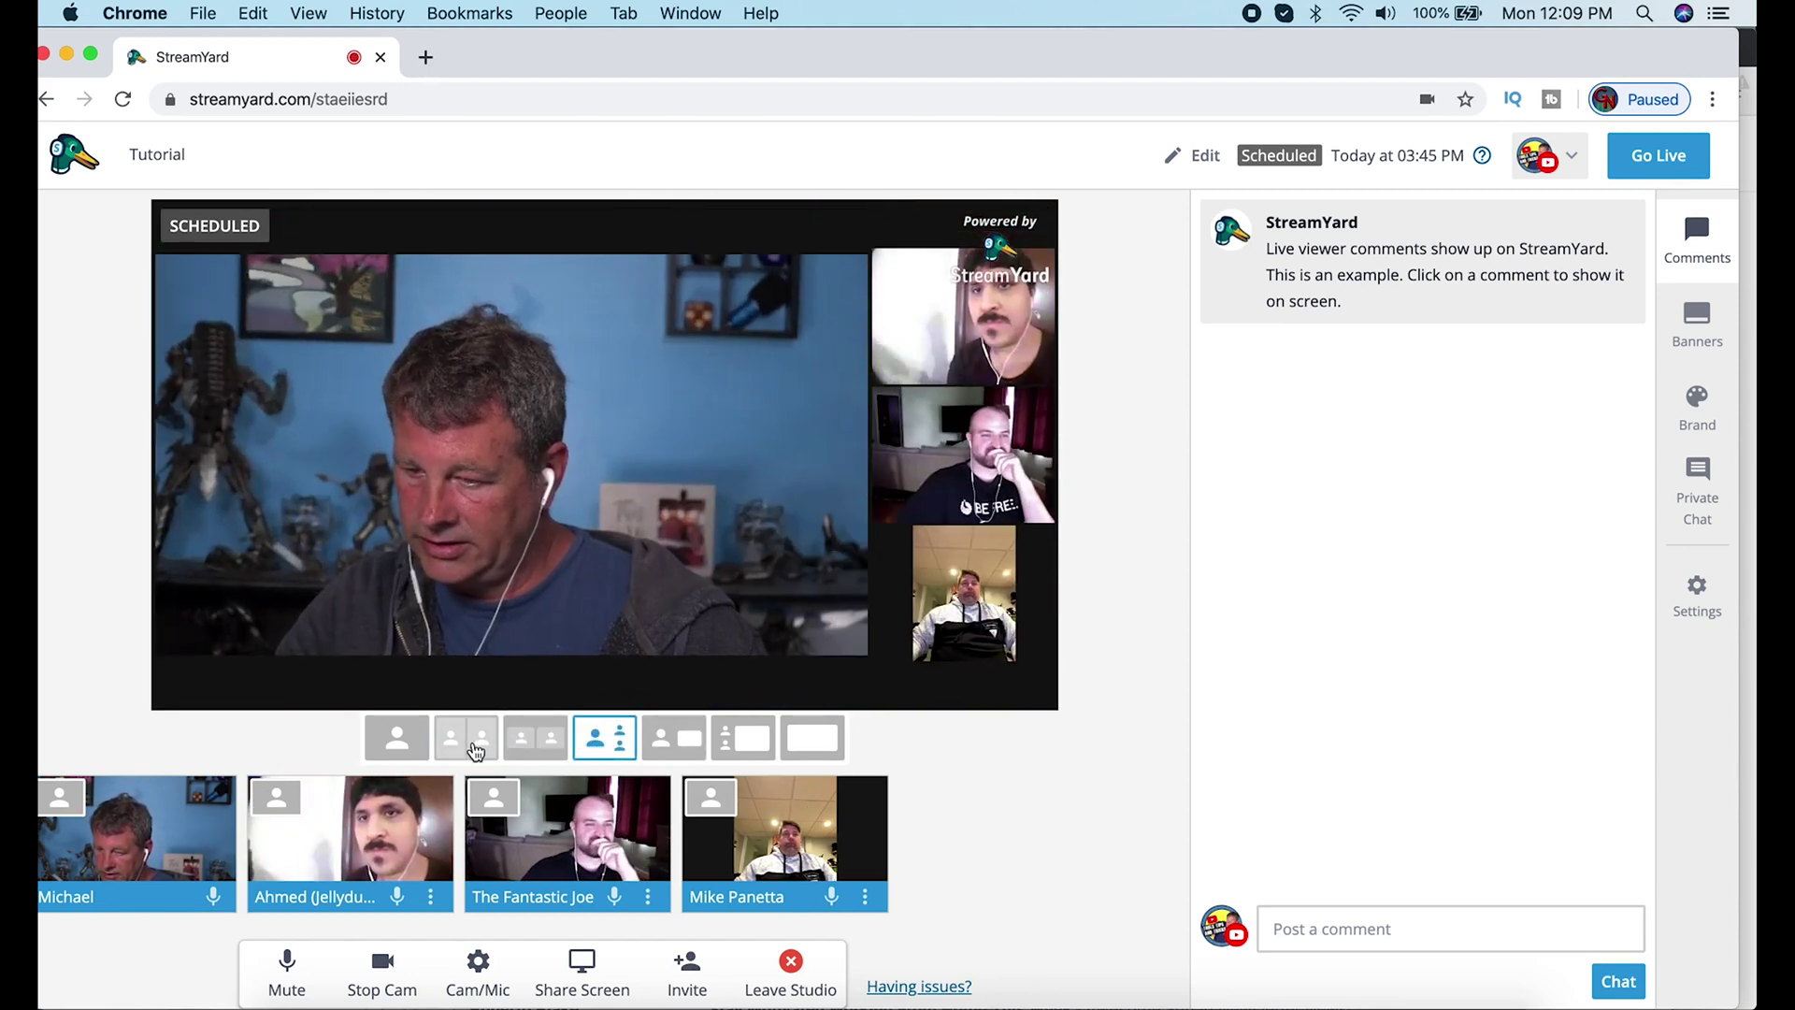
left_click(476, 745)
left_click(604, 747)
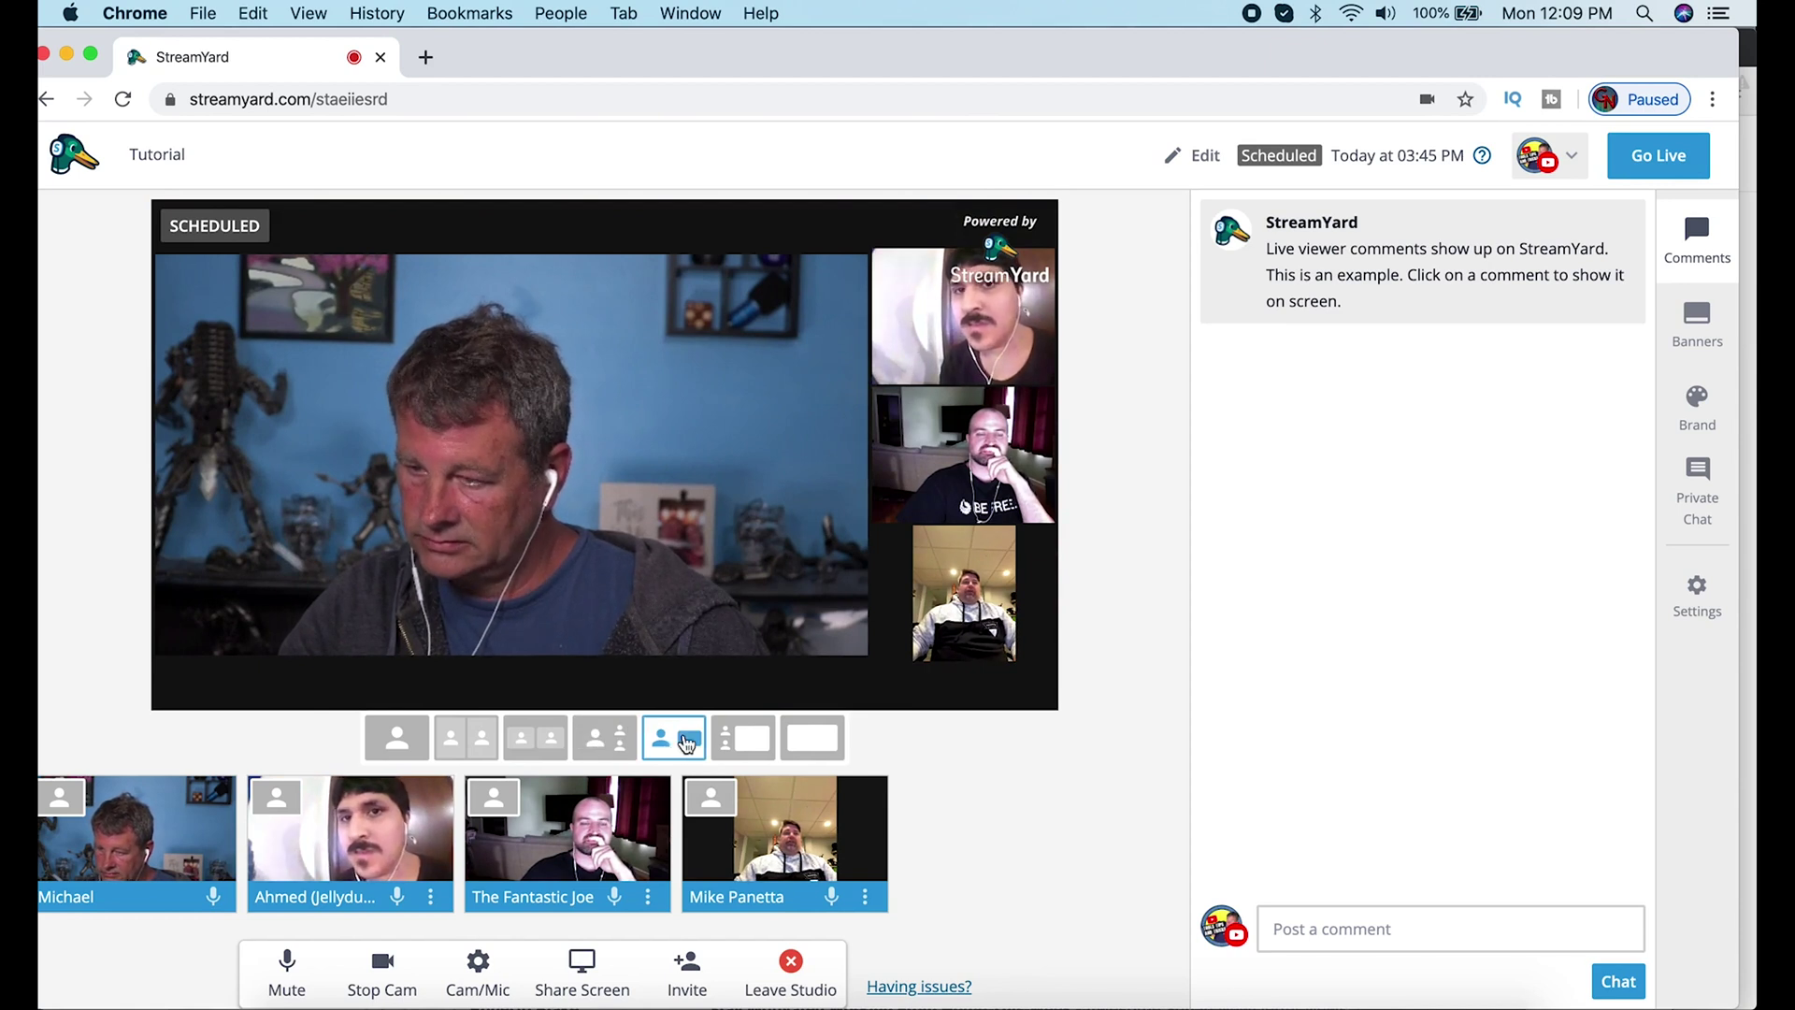
left_click(738, 741)
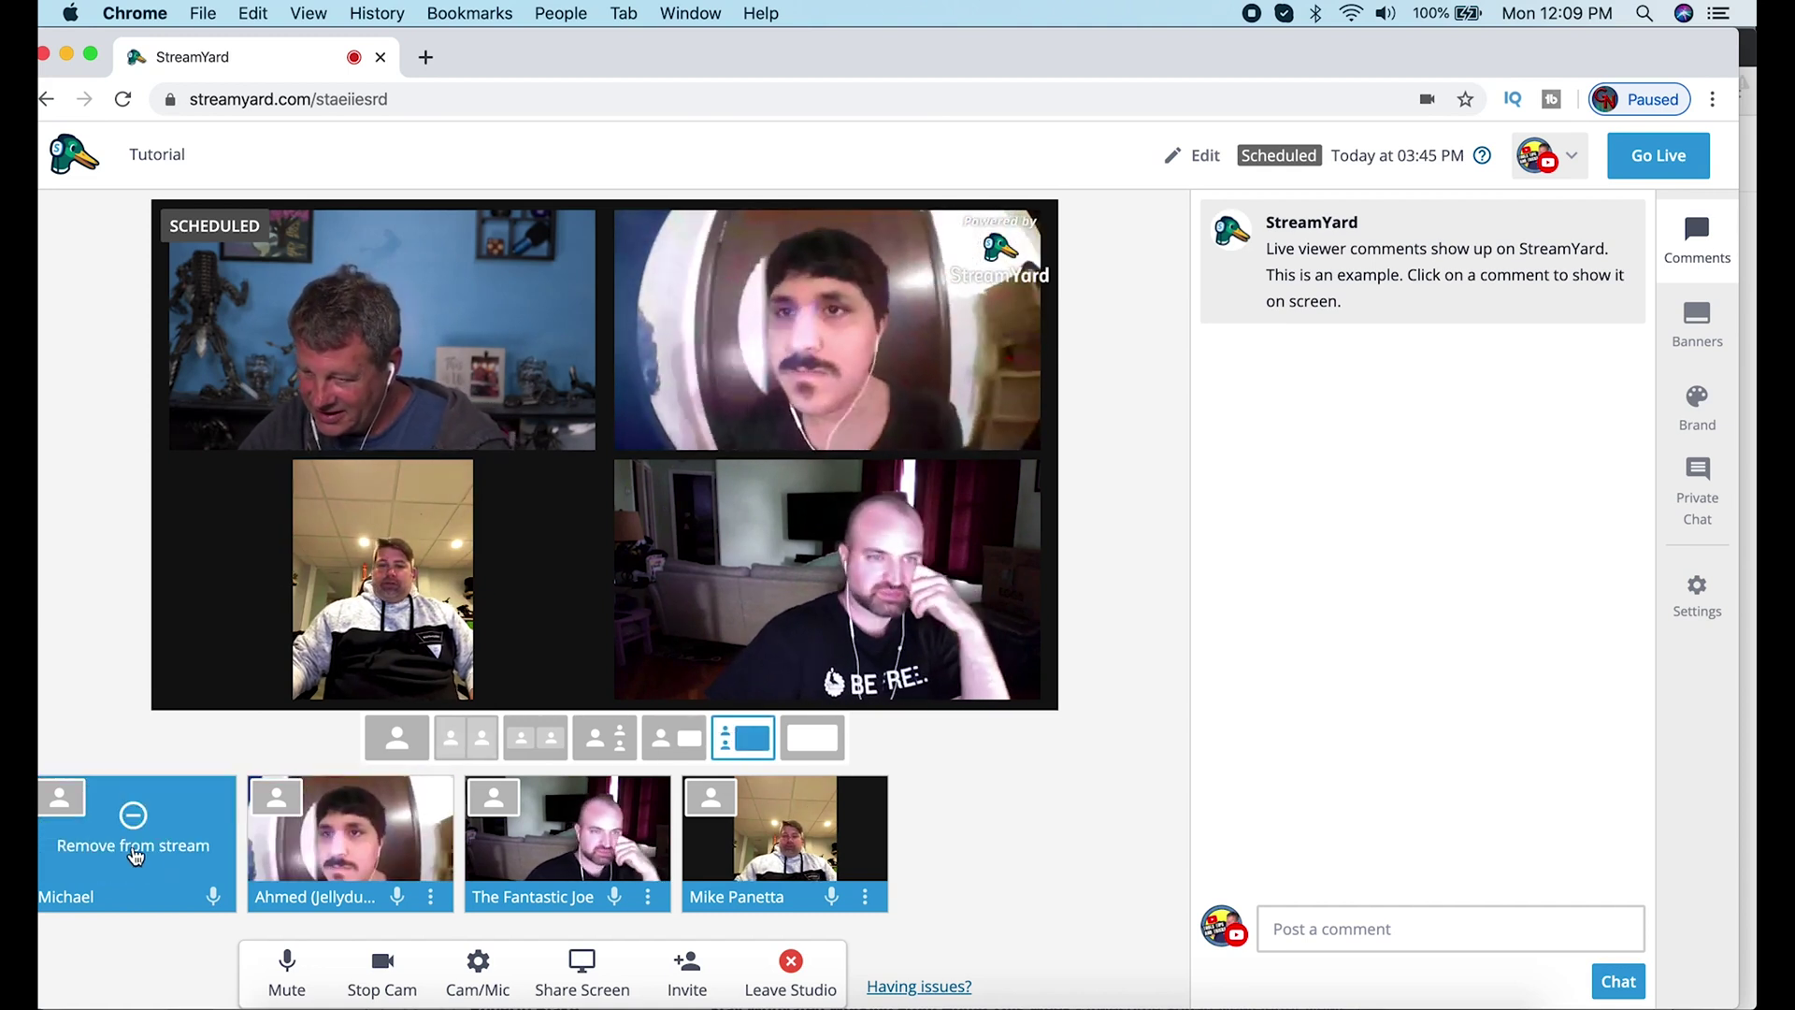
left_click(214, 900)
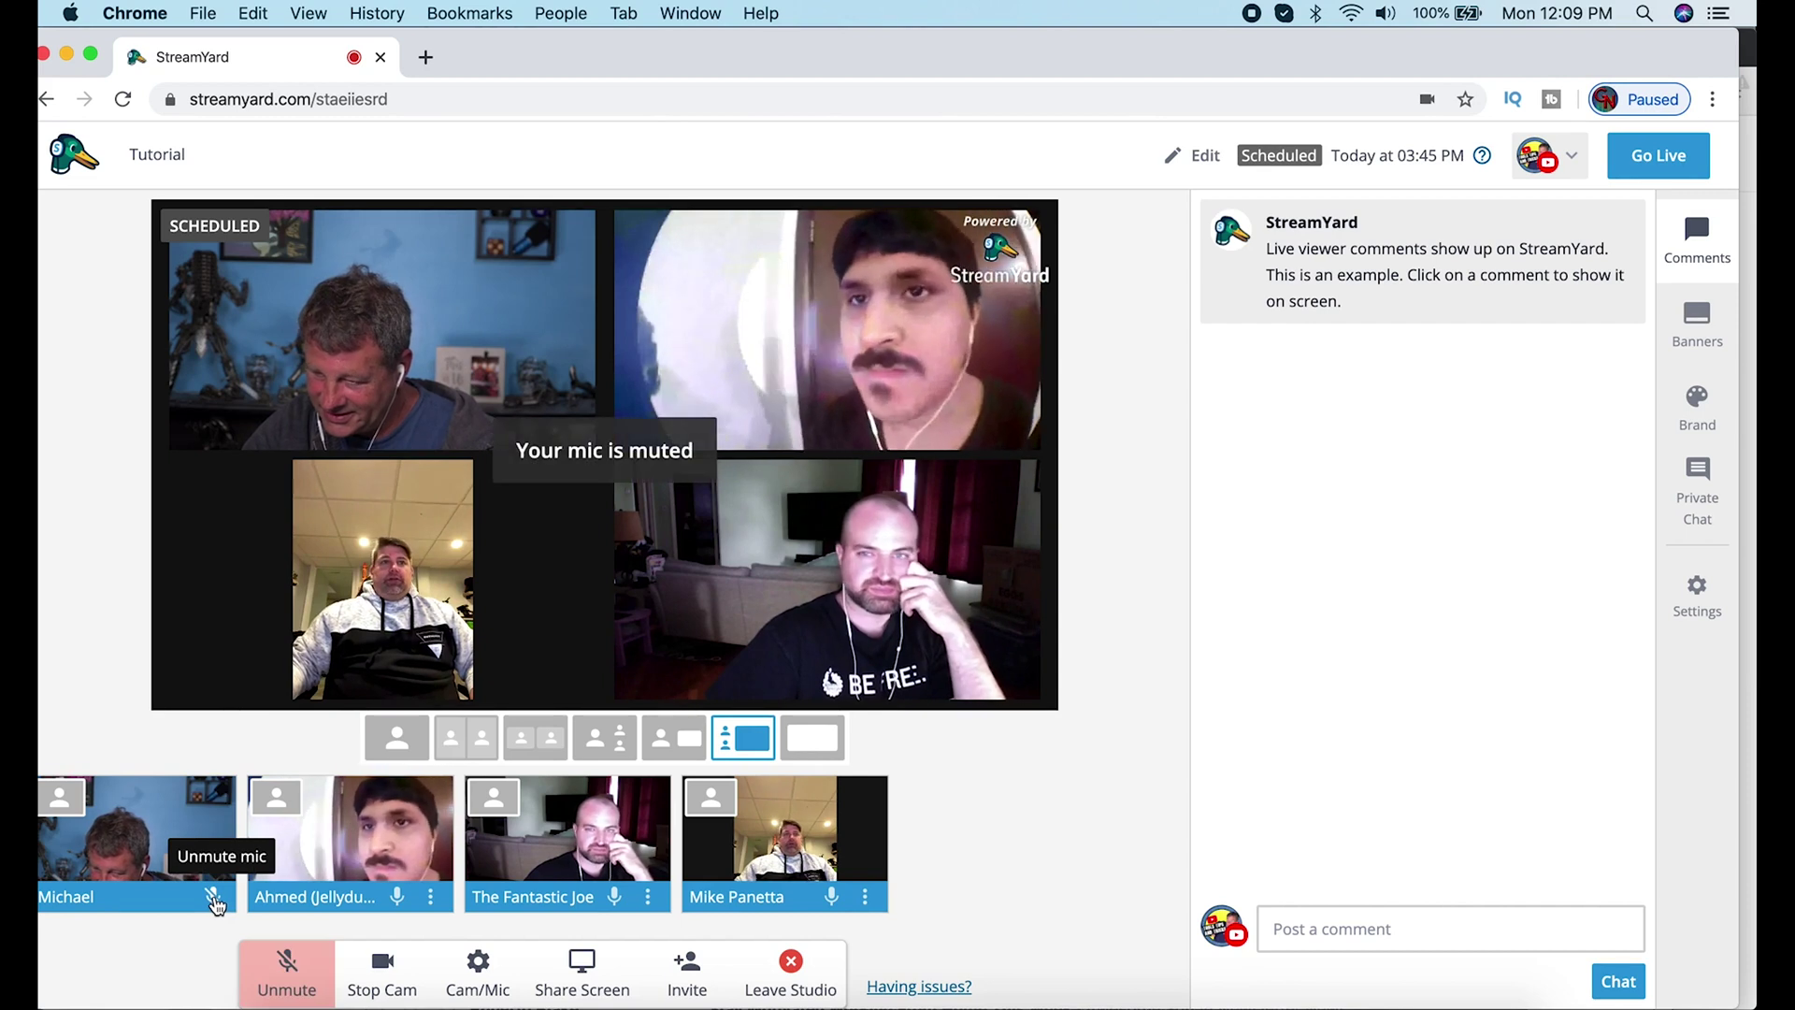
left_click(214, 899)
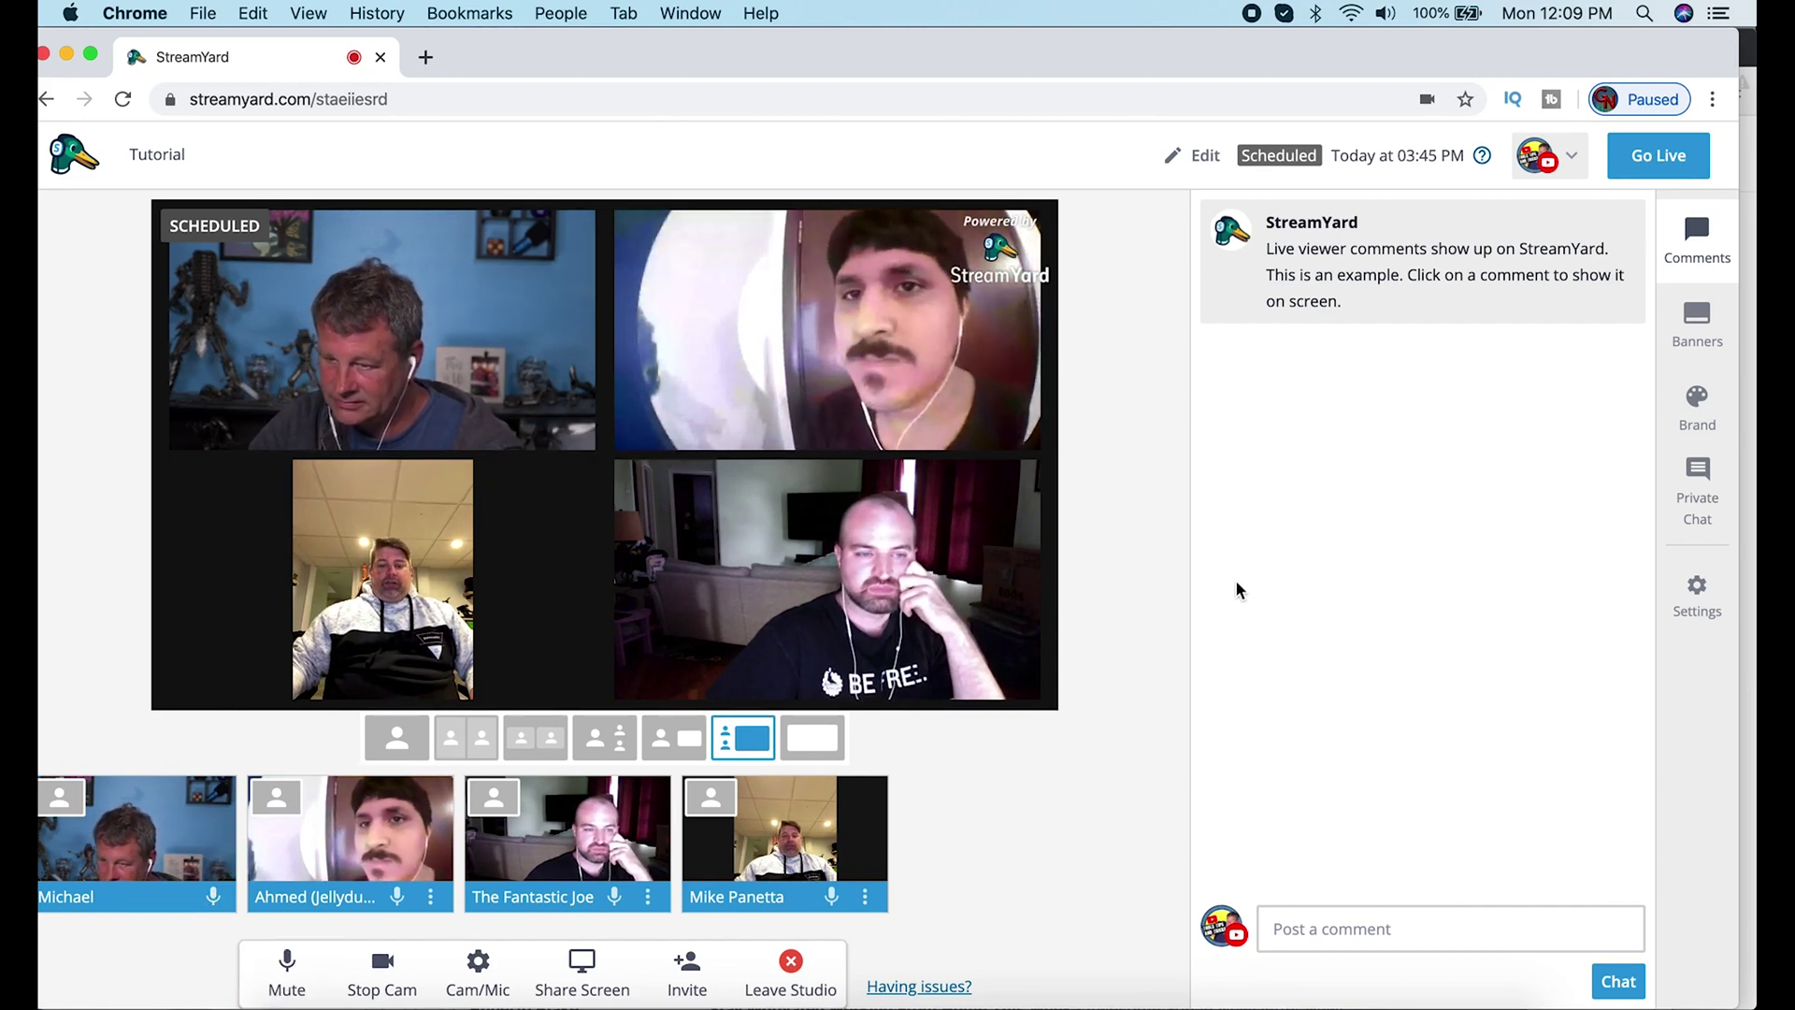